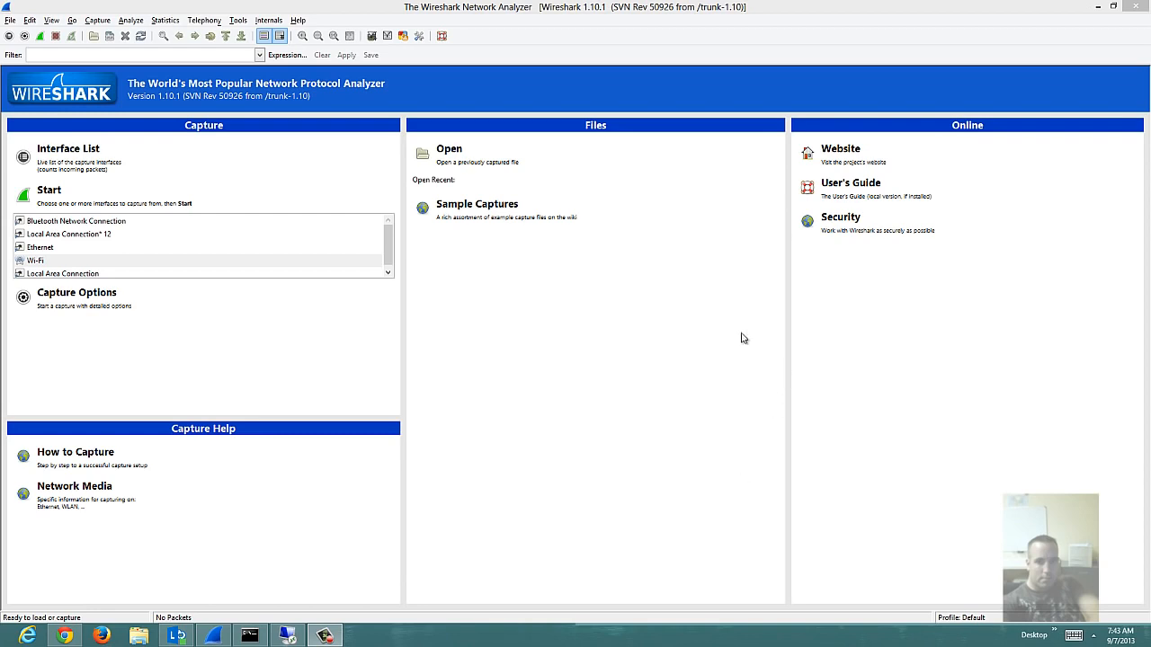
Run a live packet capture on the Wi-Fi interface and stop it after traffic has been collected.
left_click(100, 21)
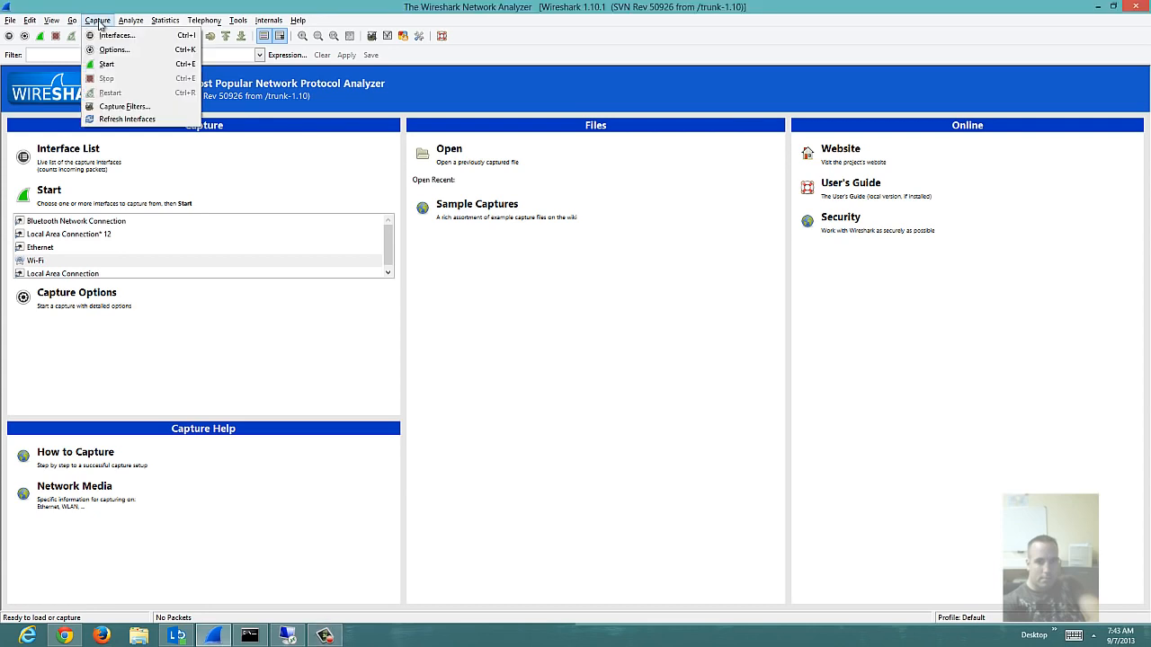
left_click(107, 65)
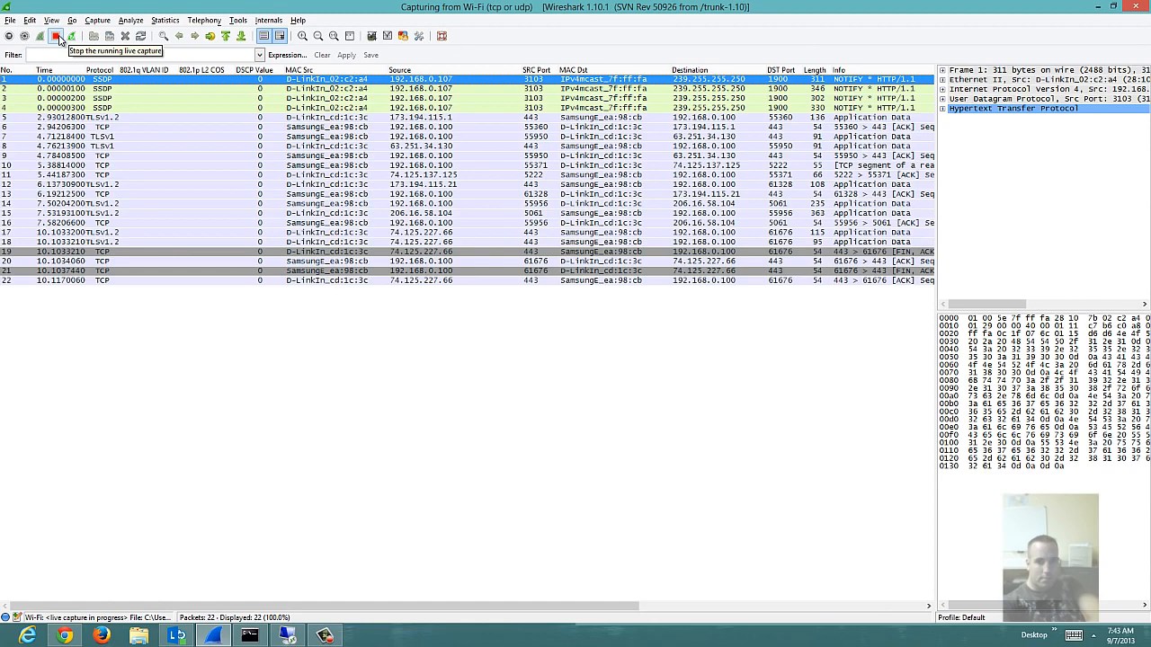
left_click(55, 37)
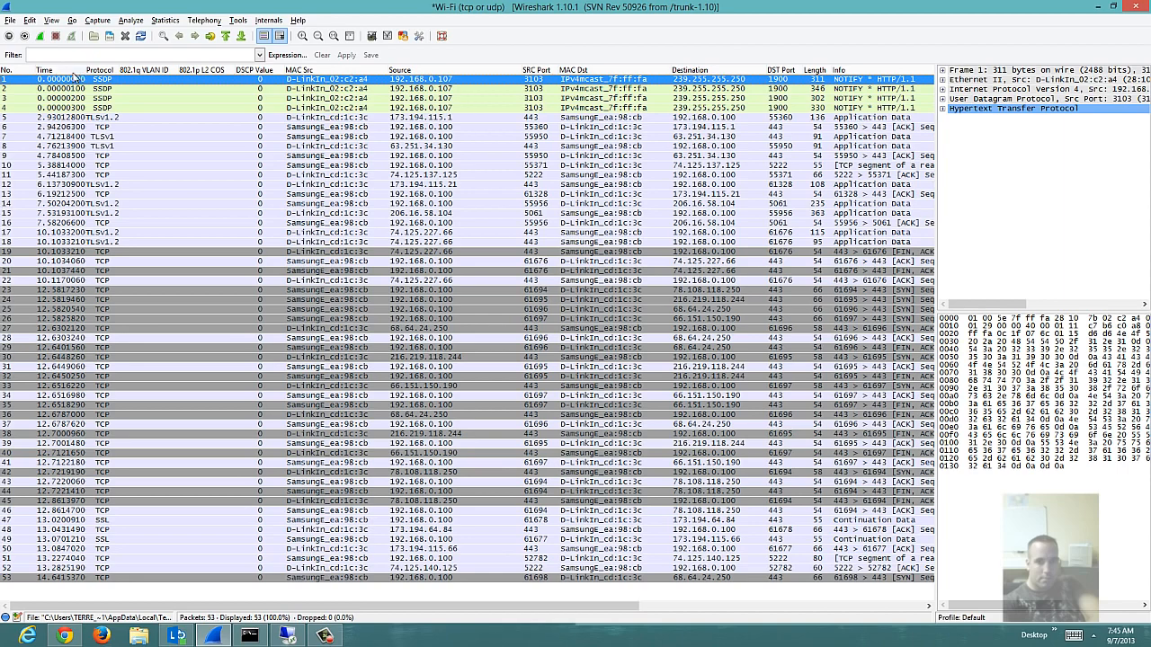
left_click(10, 21)
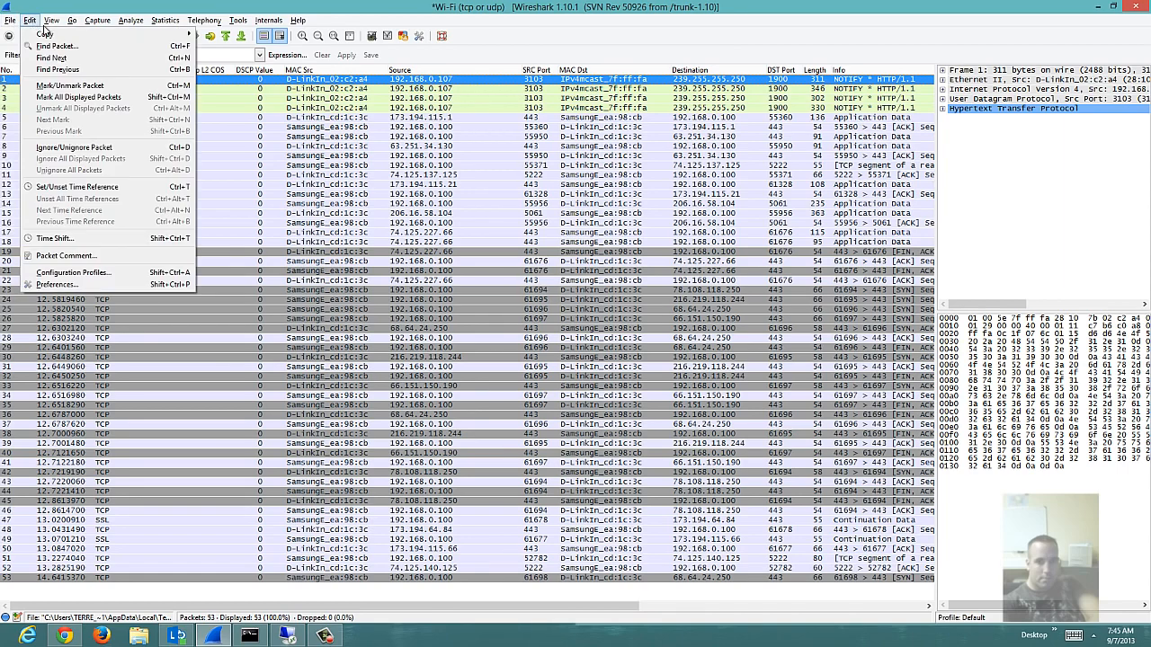
mouse_move(50, 21)
mouse_move(53, 132)
mouse_move(221, 25)
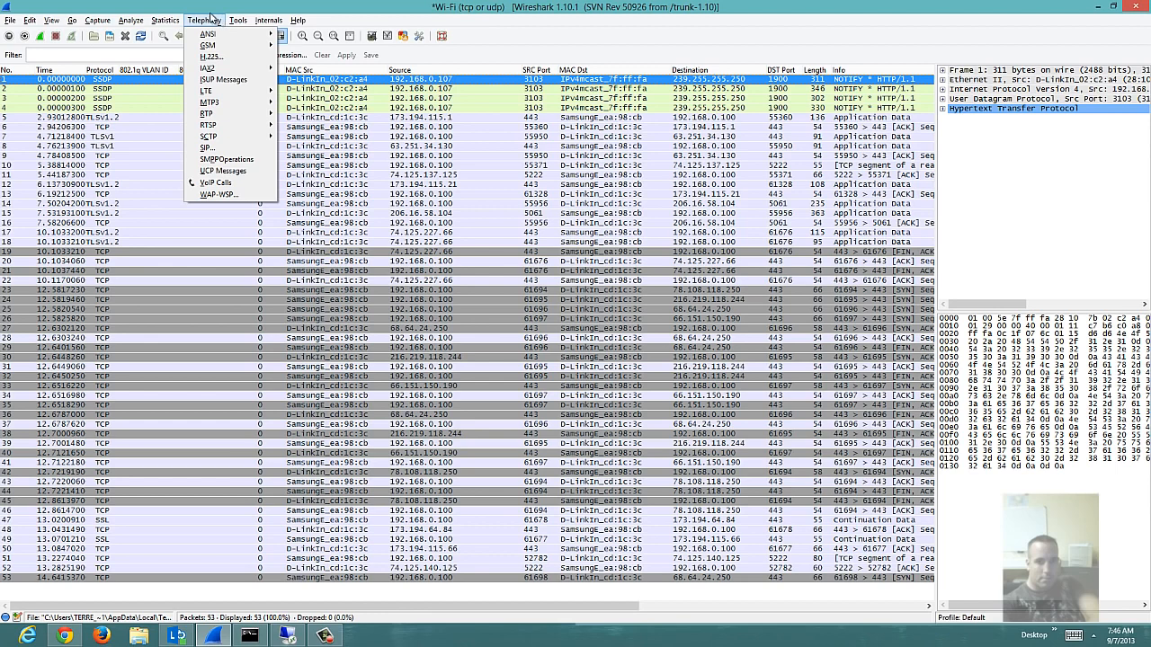
Open the capture's endpoint statistics and examine the Ethernet, IPv4 and TCP endpoint lists, including the TCP port numbers.
mouse_move(165, 25)
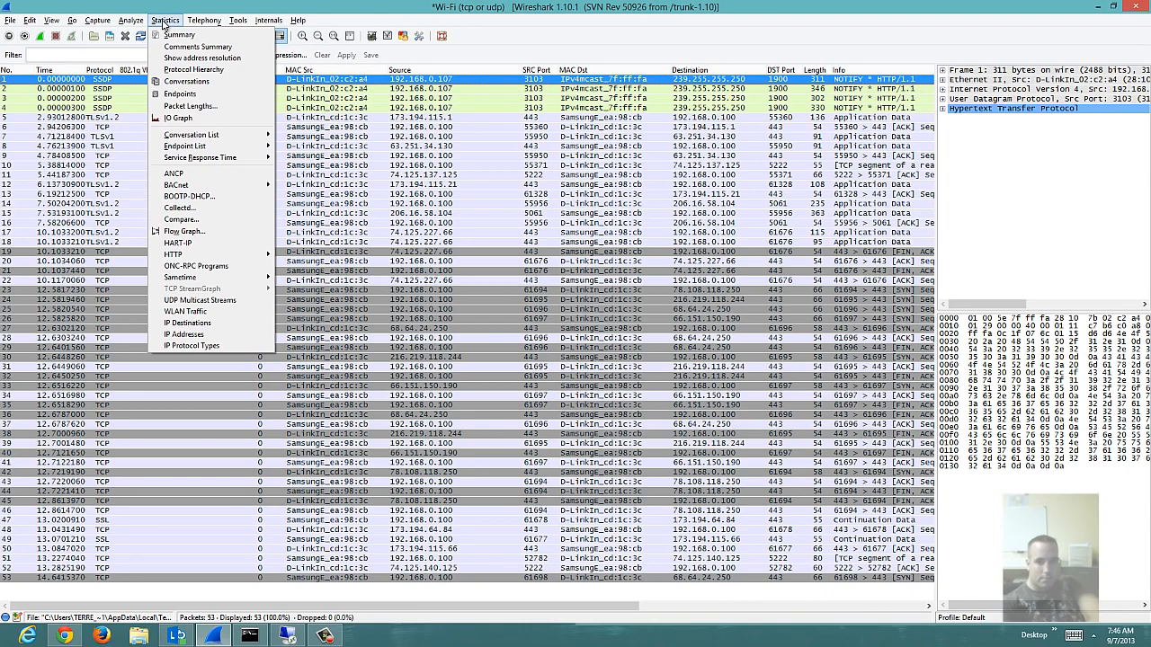
left_click(180, 94)
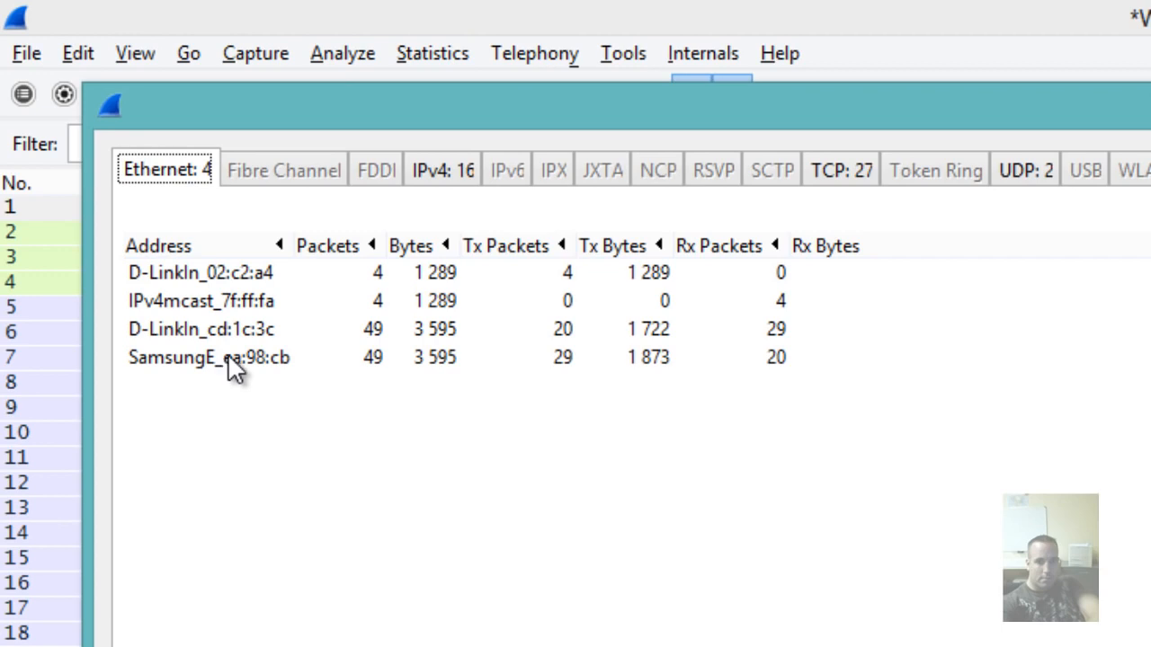
left_click(435, 177)
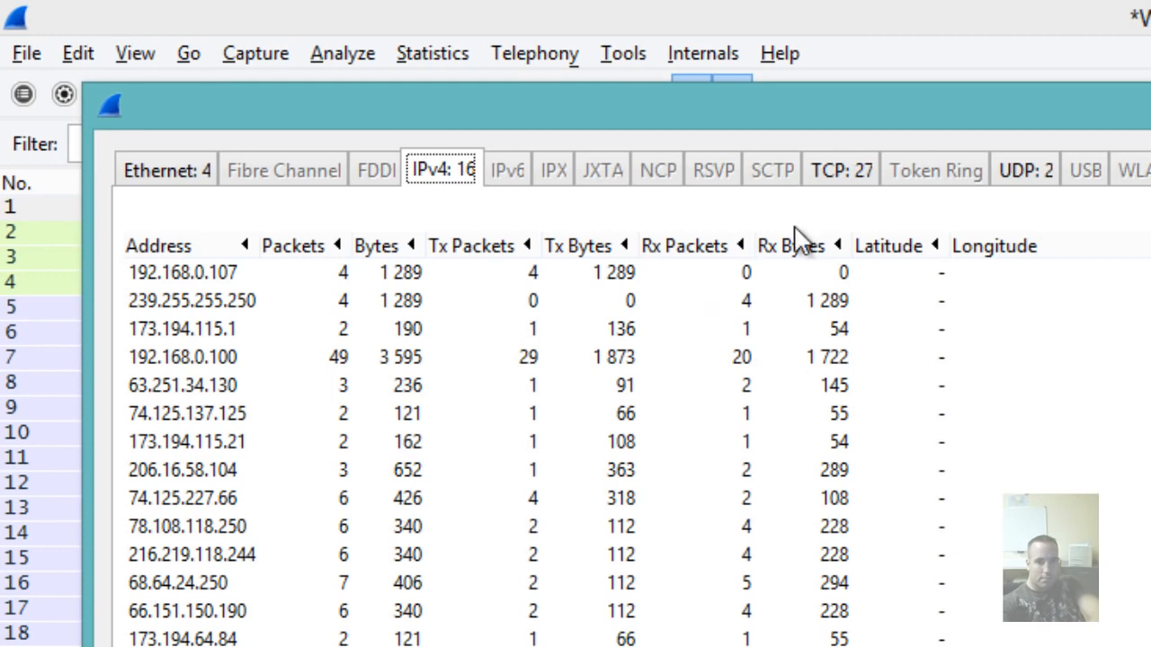
left_click(825, 186)
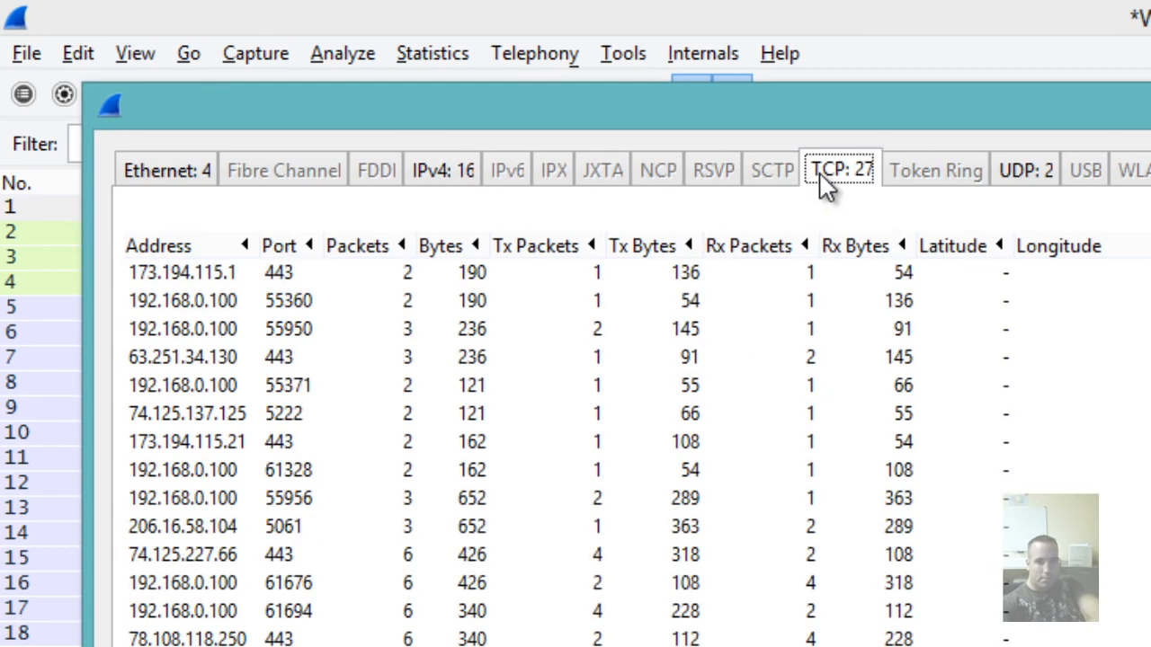
left_click(447, 171)
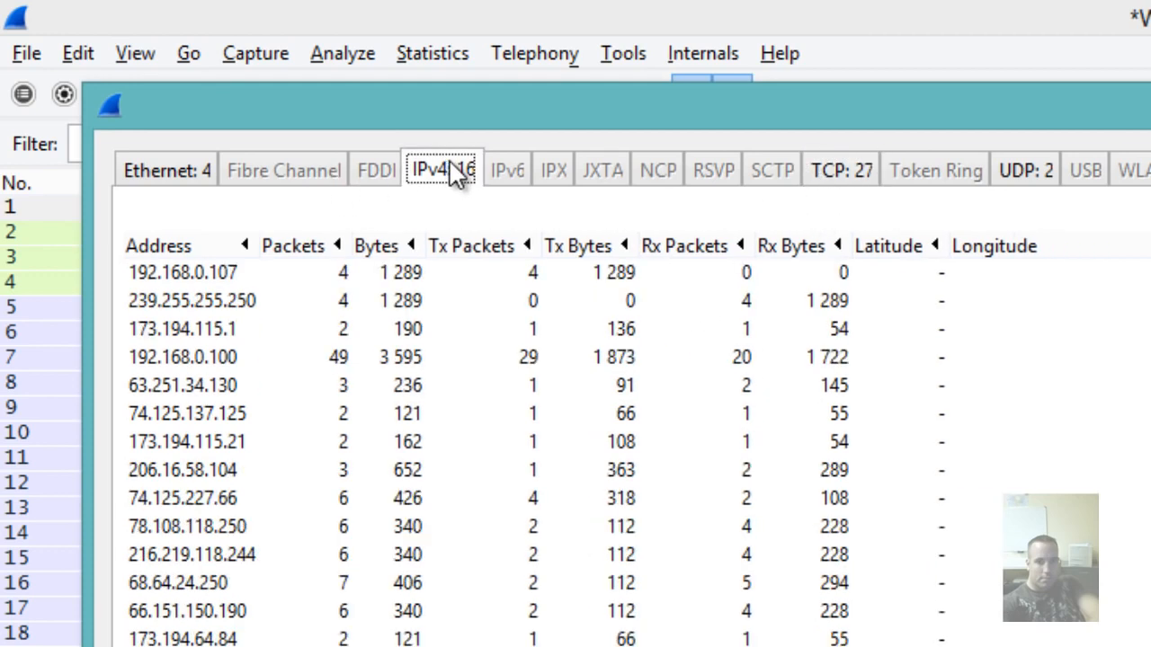
left_click(854, 176)
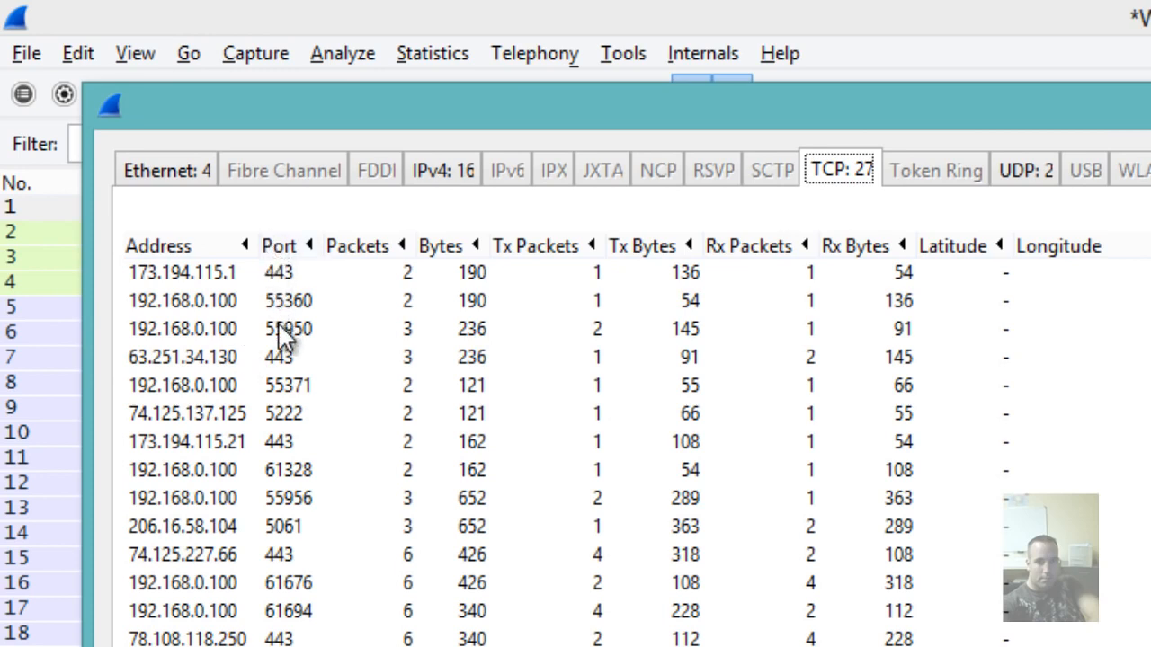
scroll(280, 350, "down", 3)
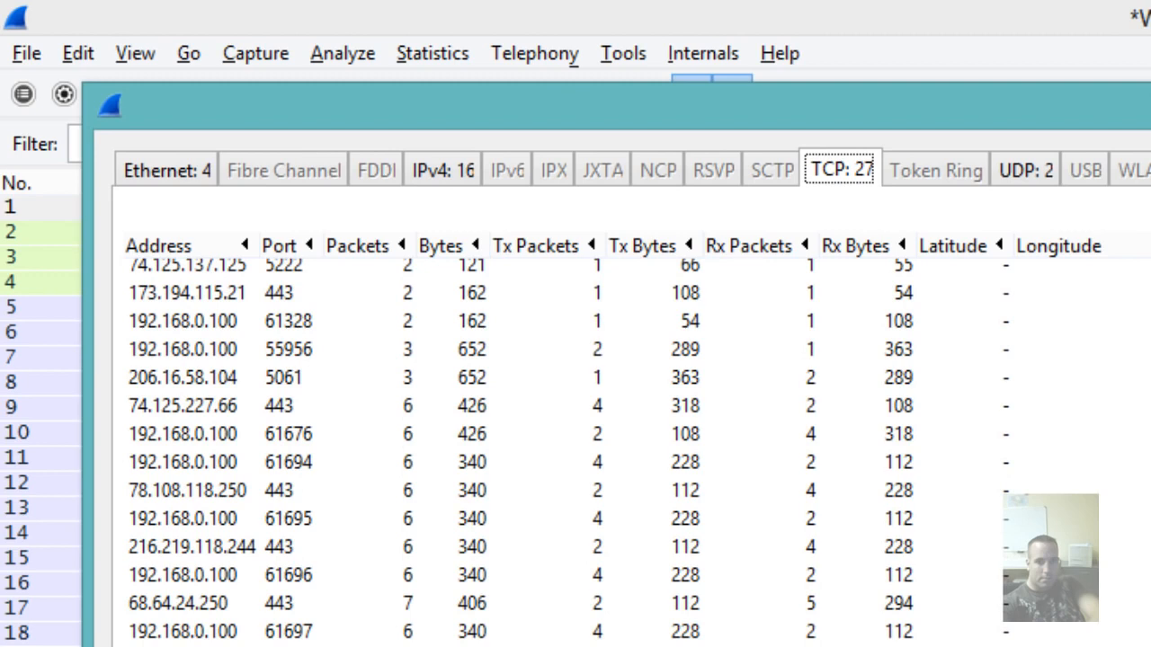
scroll(302, 629, "up", 3)
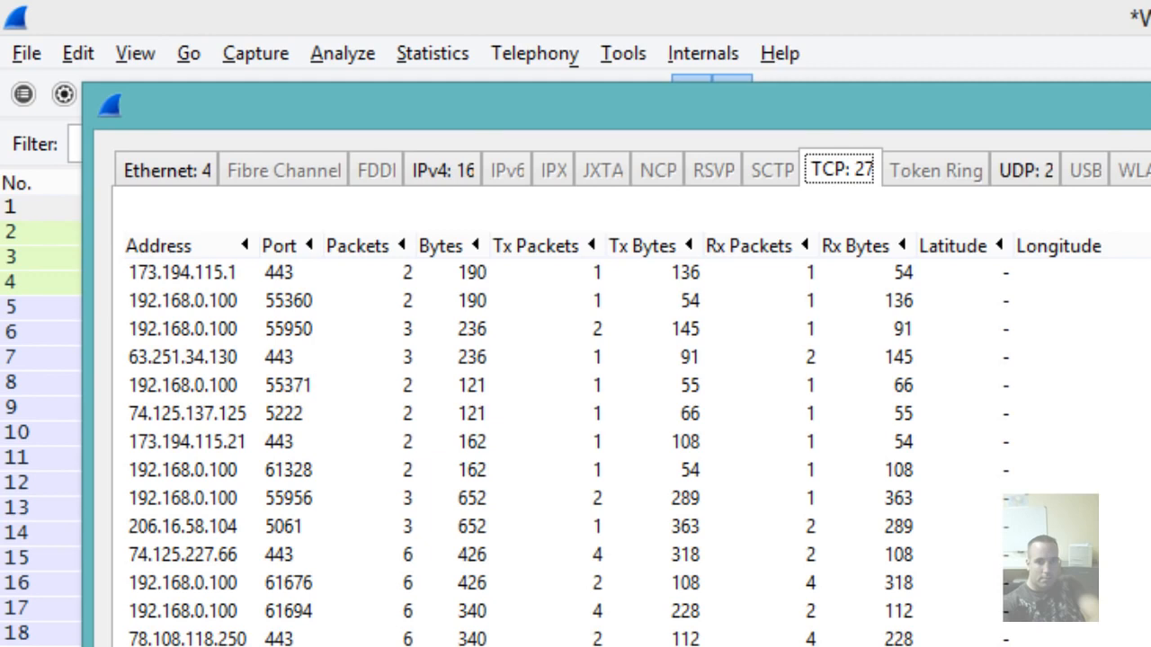
Examine the UDP endpoints, slightly widening the Port column, and close the endpoint statistics.
left_click(1046, 176)
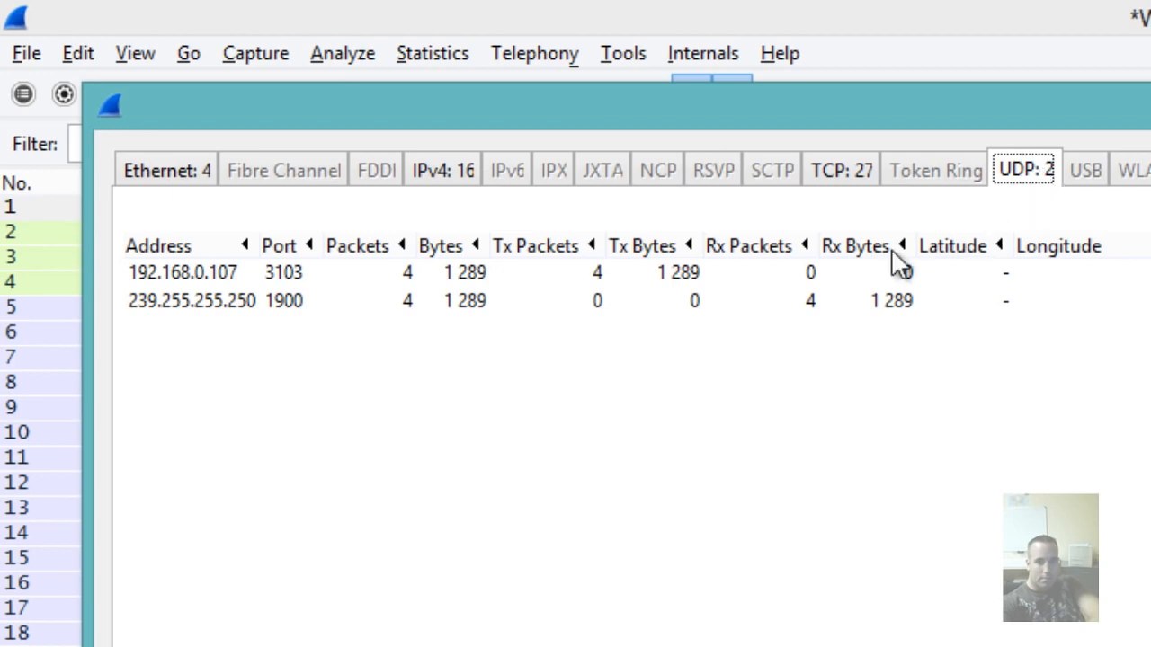
left_click(330, 247)
left_click_drag(330, 247, 338, 248)
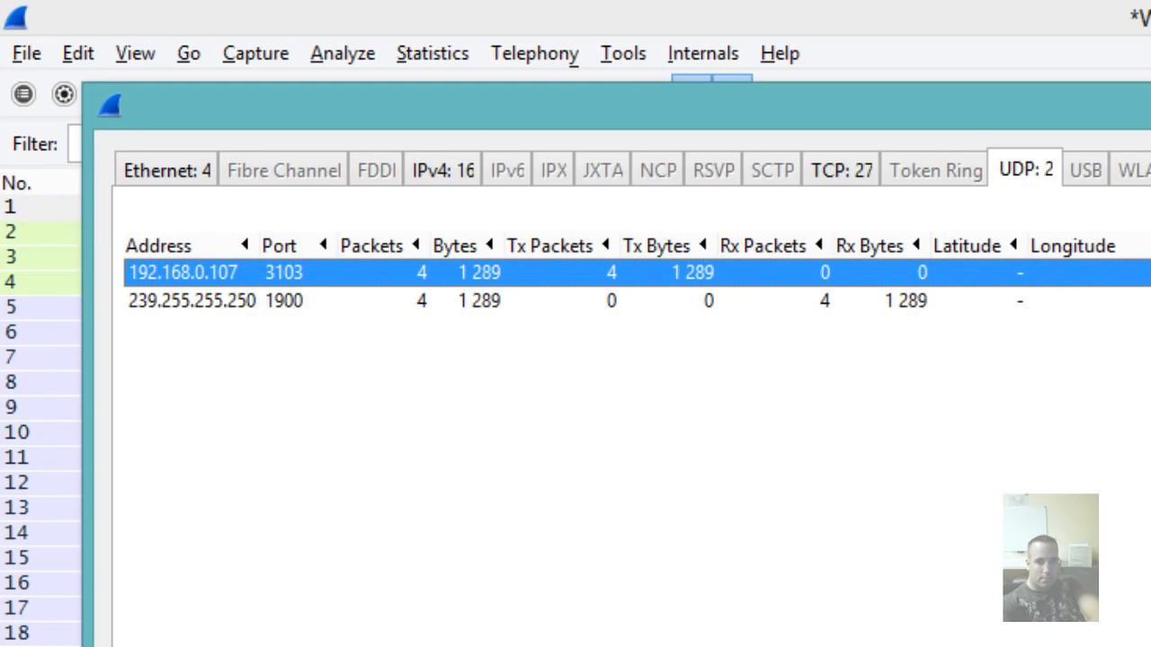
left_click(914, 363)
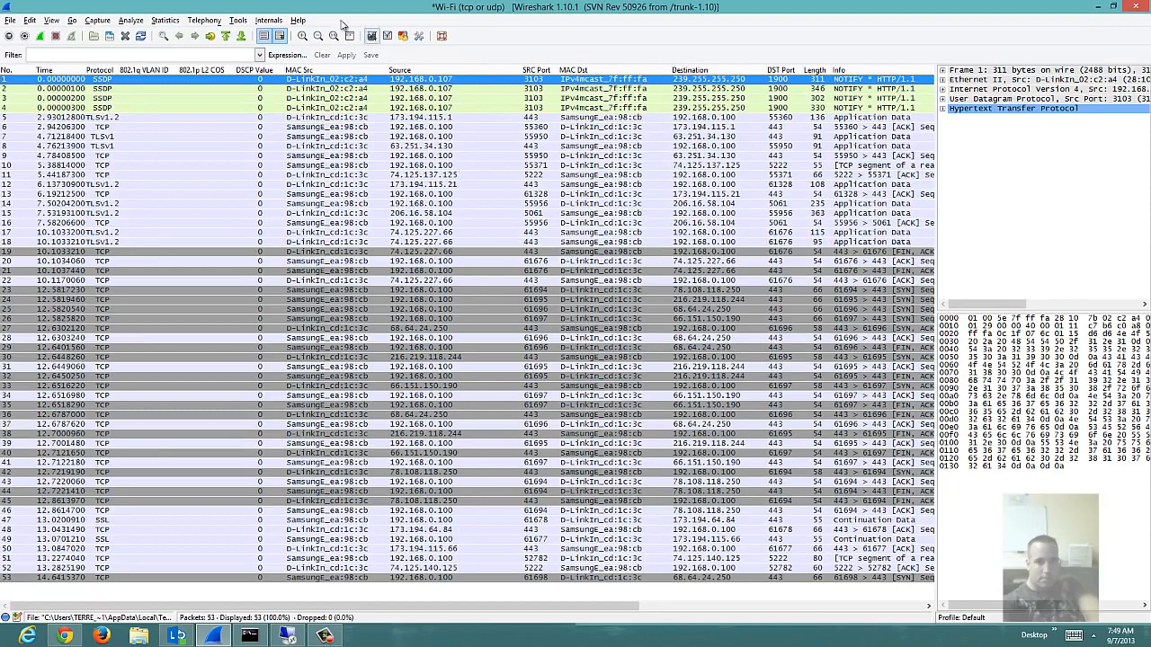
Open the capture summary statistics and review the file, time, capture and display details.
left_click(200, 21)
mouse_move(168, 21)
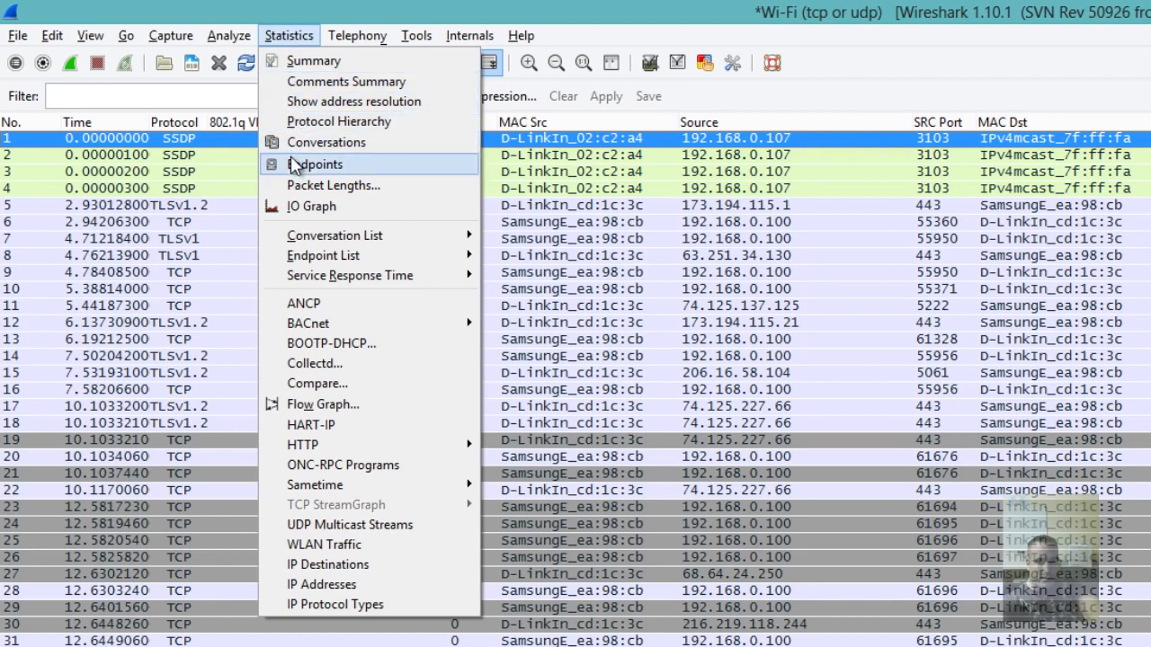
left_click(316, 65)
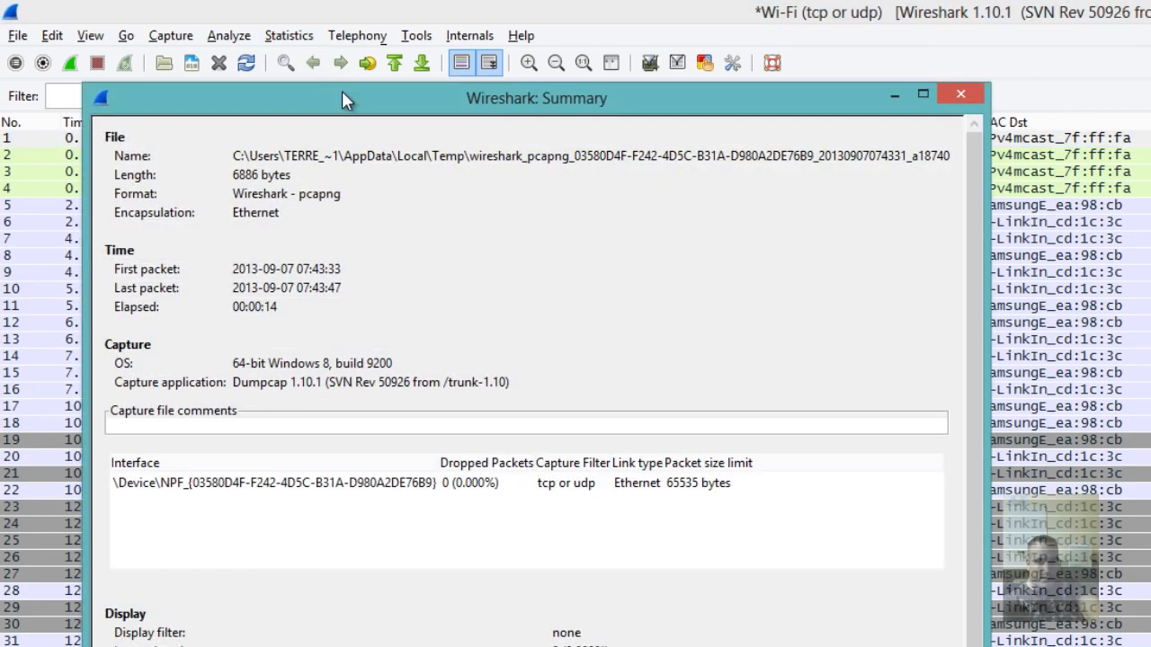
left_click_drag(342, 92, 492, 80)
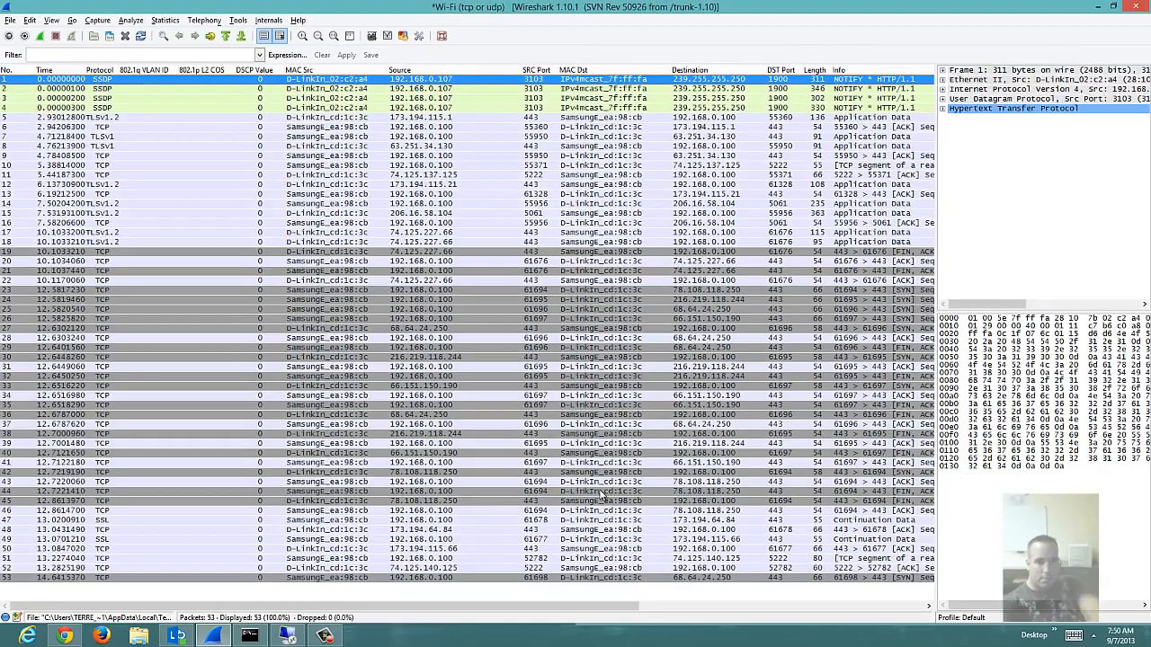
Reopen the endpoint statistics and widen the Address column of the Ethernet endpoint list.
left_click(205, 20)
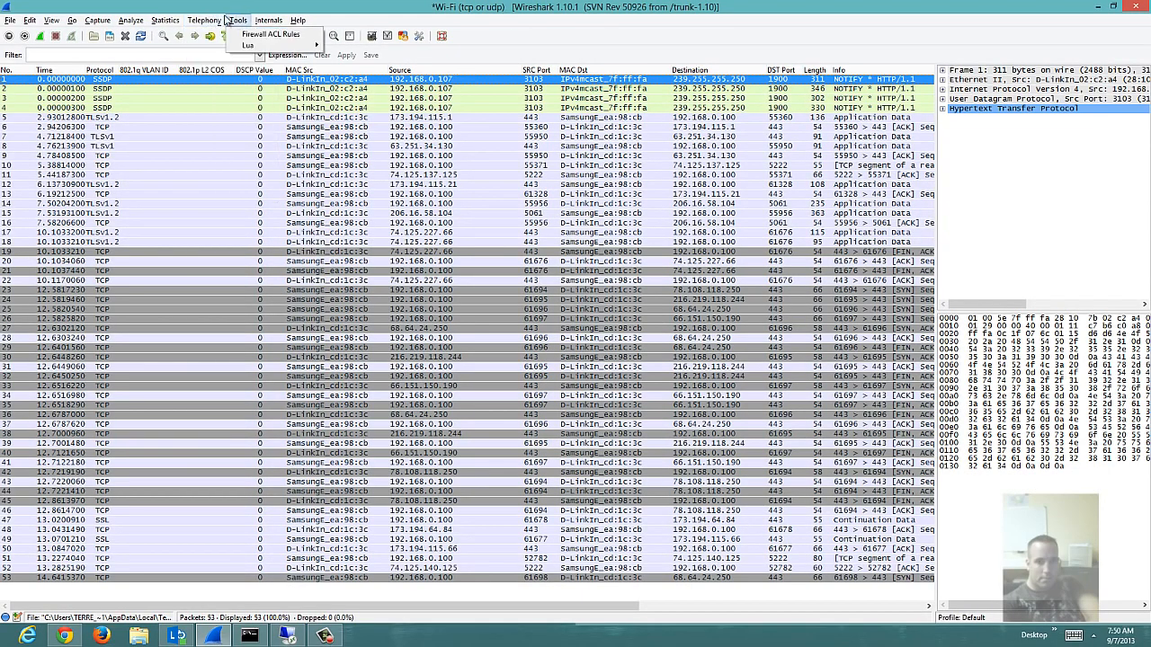
mouse_move(168, 24)
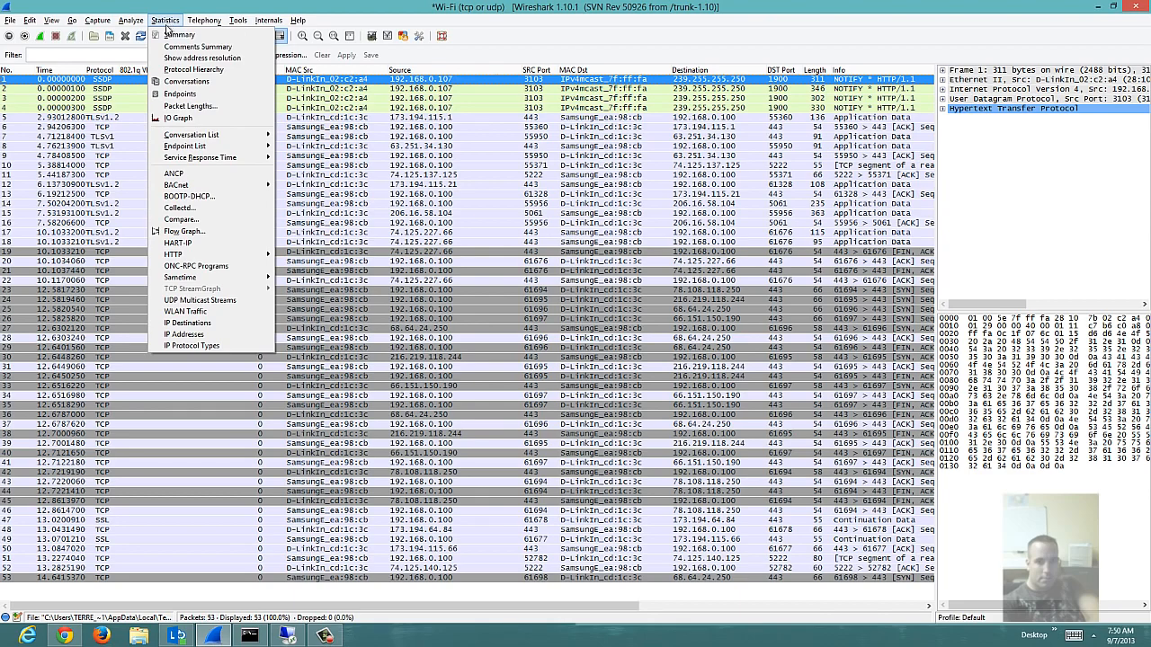
left_click(173, 94)
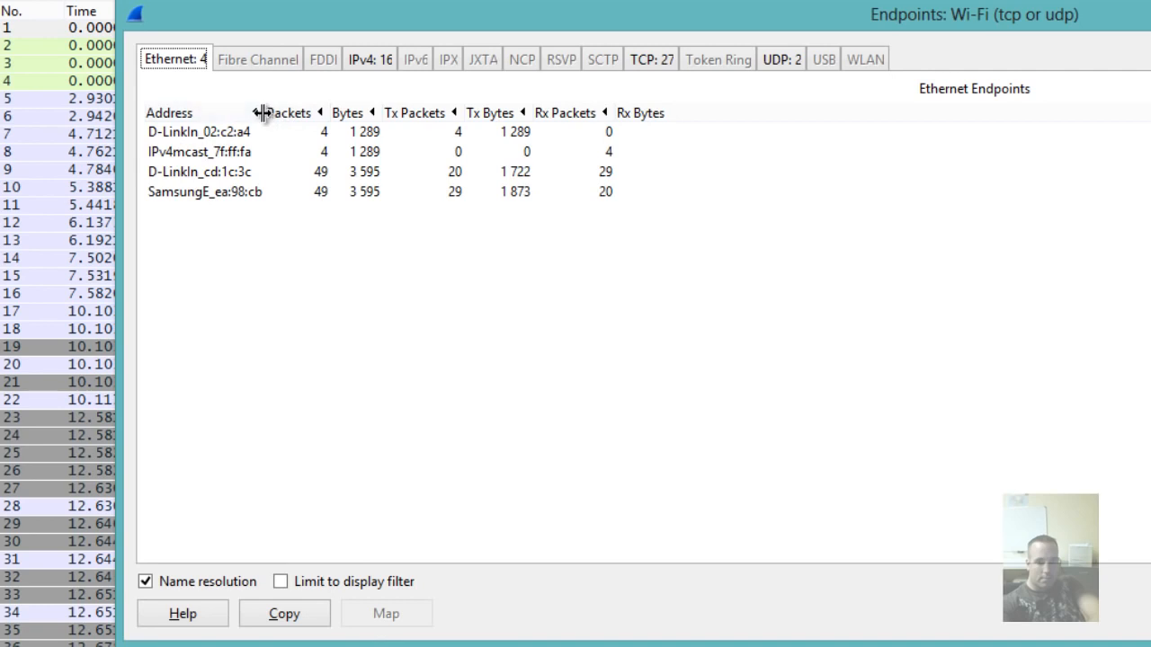
left_click_drag(259, 113, 286, 115)
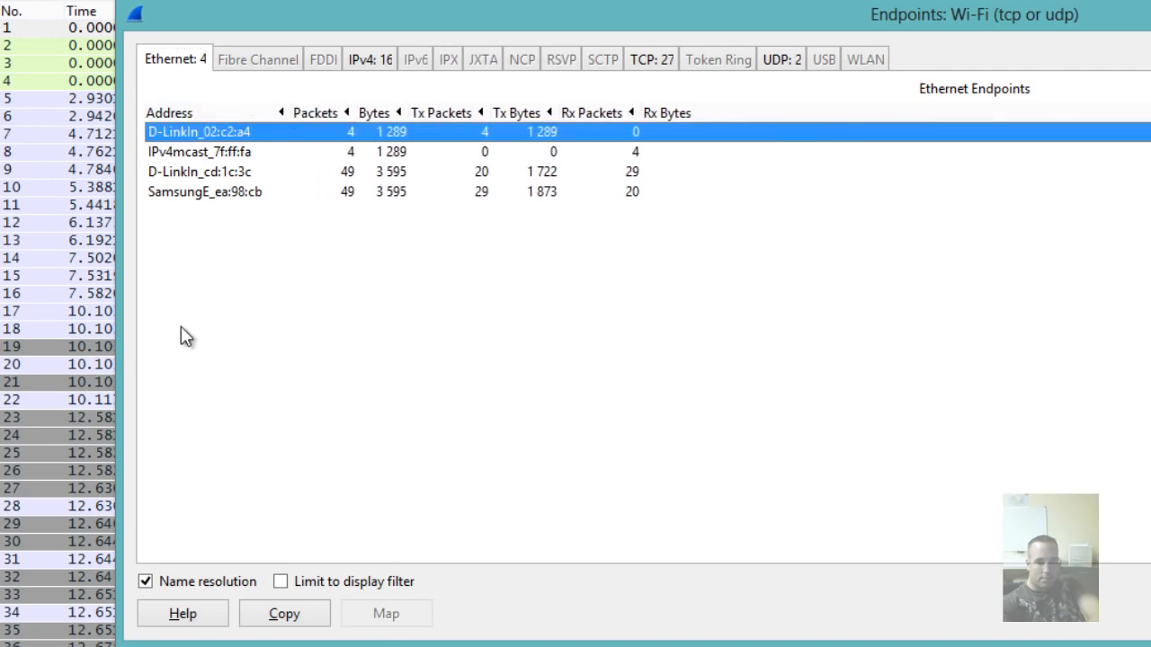
Compare the Ethernet endpoint addresses with name resolution off and on, and widen the Address column slightly more.
left_click(147, 584)
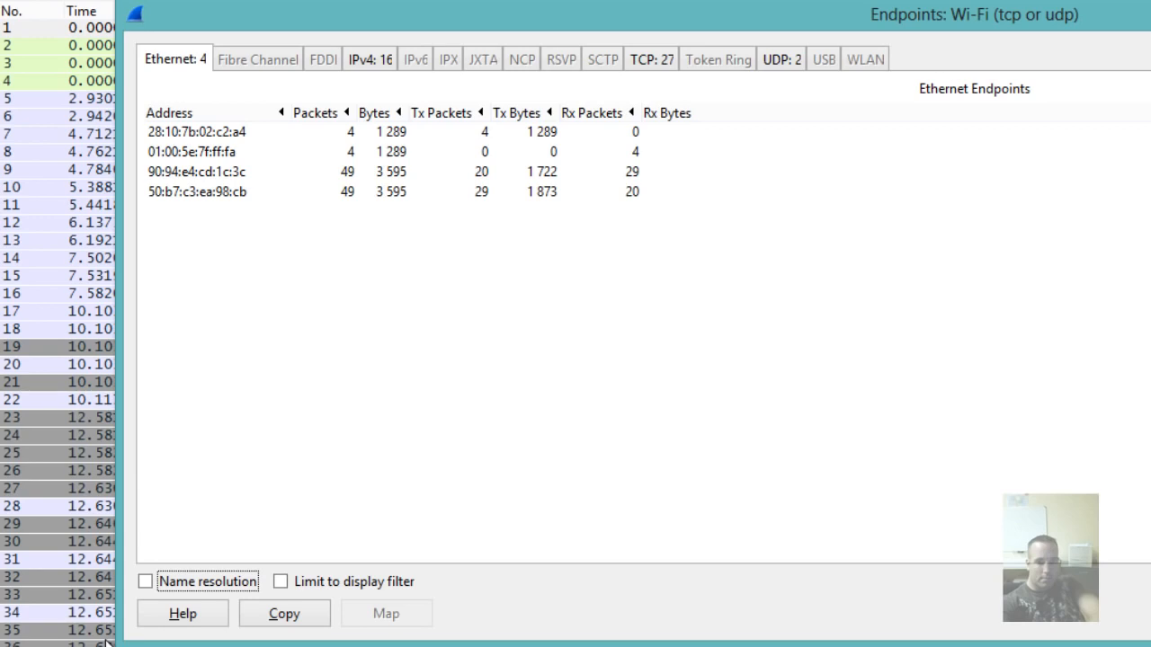
left_click(145, 583)
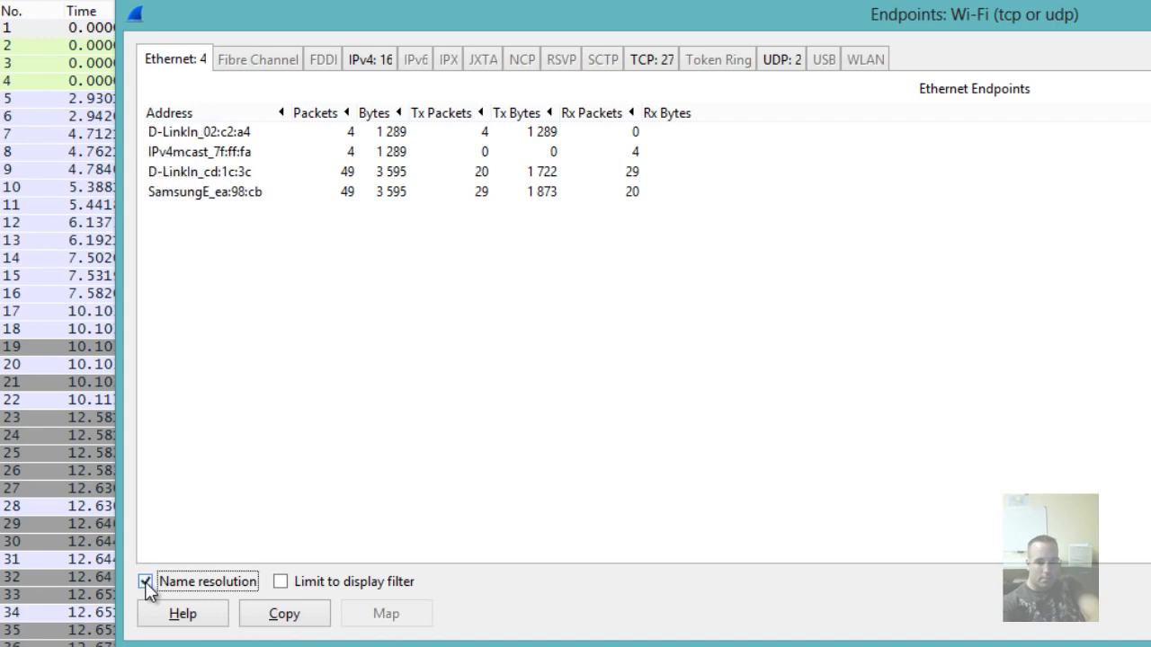
left_click(295, 110)
left_click_drag(296, 110, 304, 110)
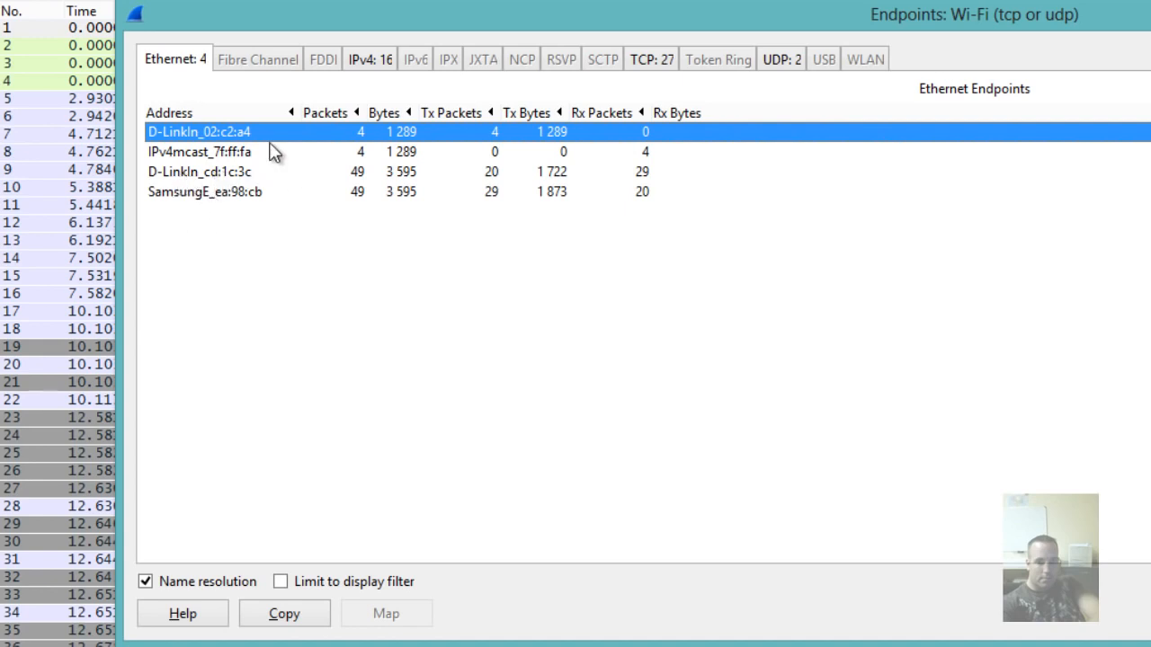
Select the D-LinkIn_cd:1c:3c endpoint, turn off name resolution, and view the IPv4 endpoints.
left_click(229, 180)
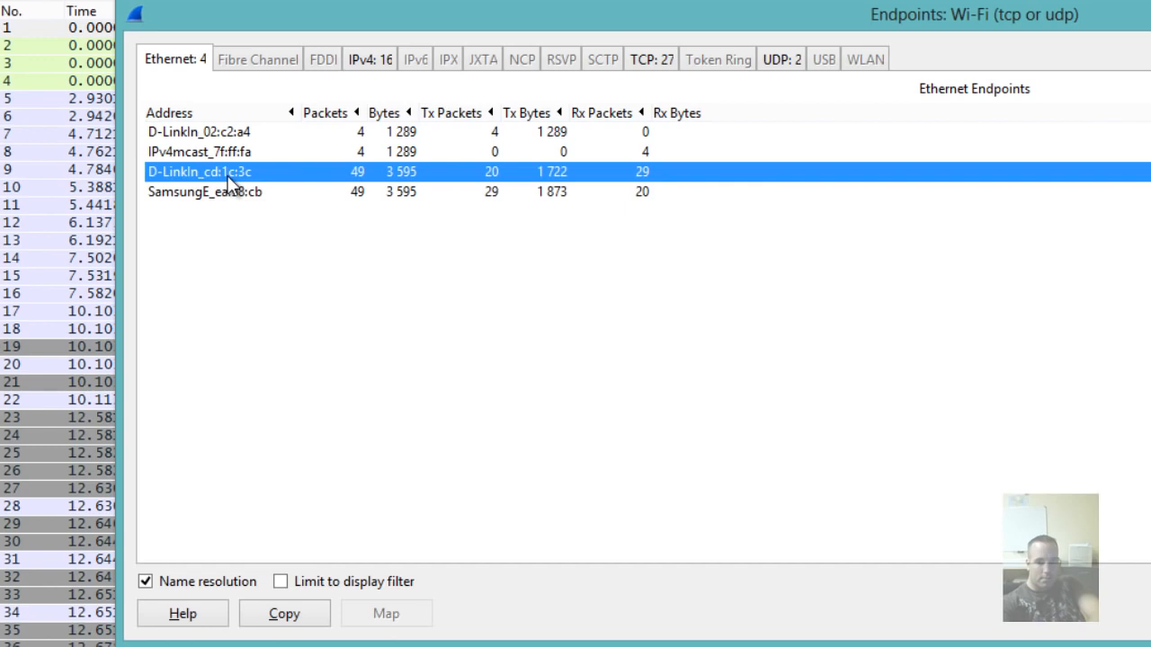
left_click(145, 582)
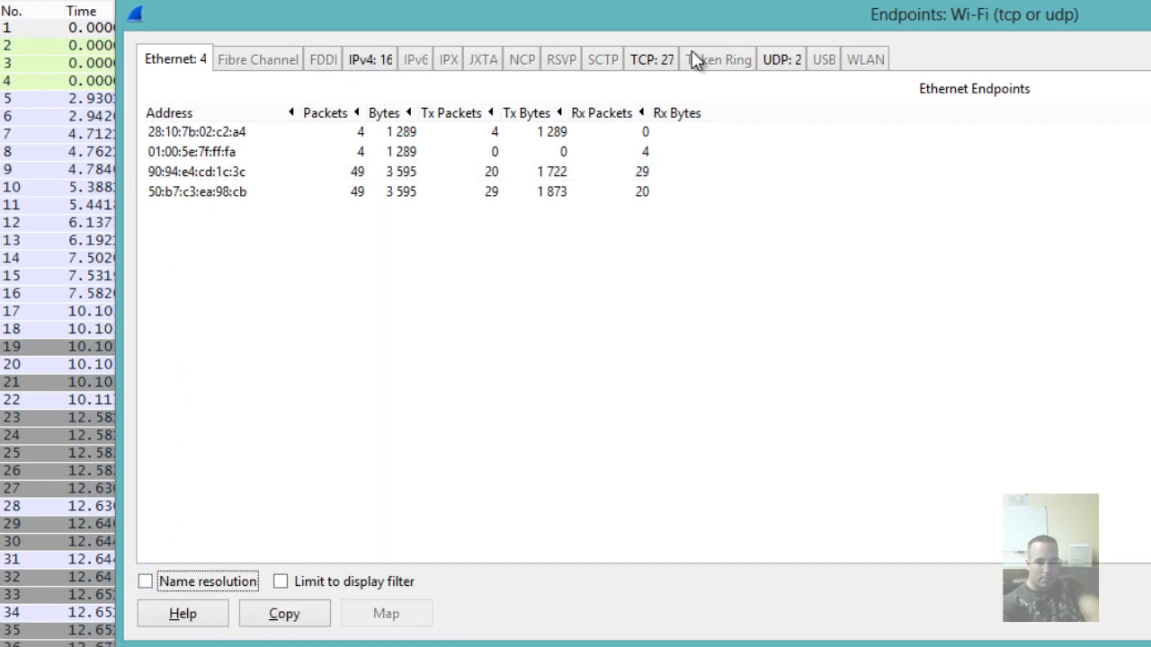
left_click(371, 63)
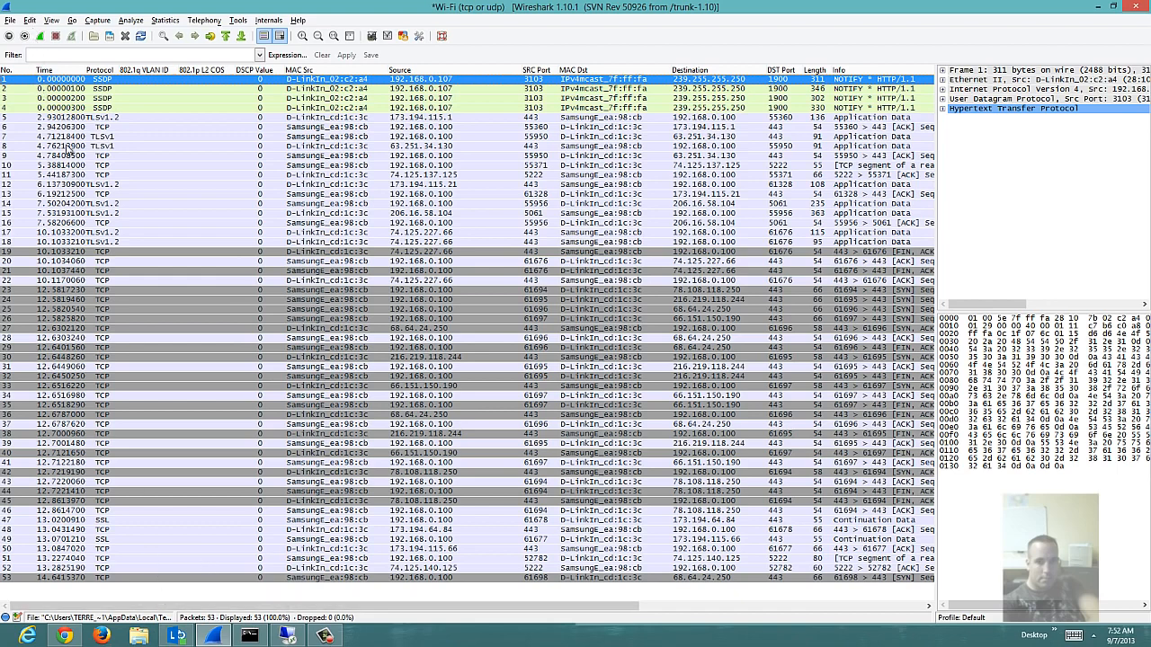
left_click(11, 18)
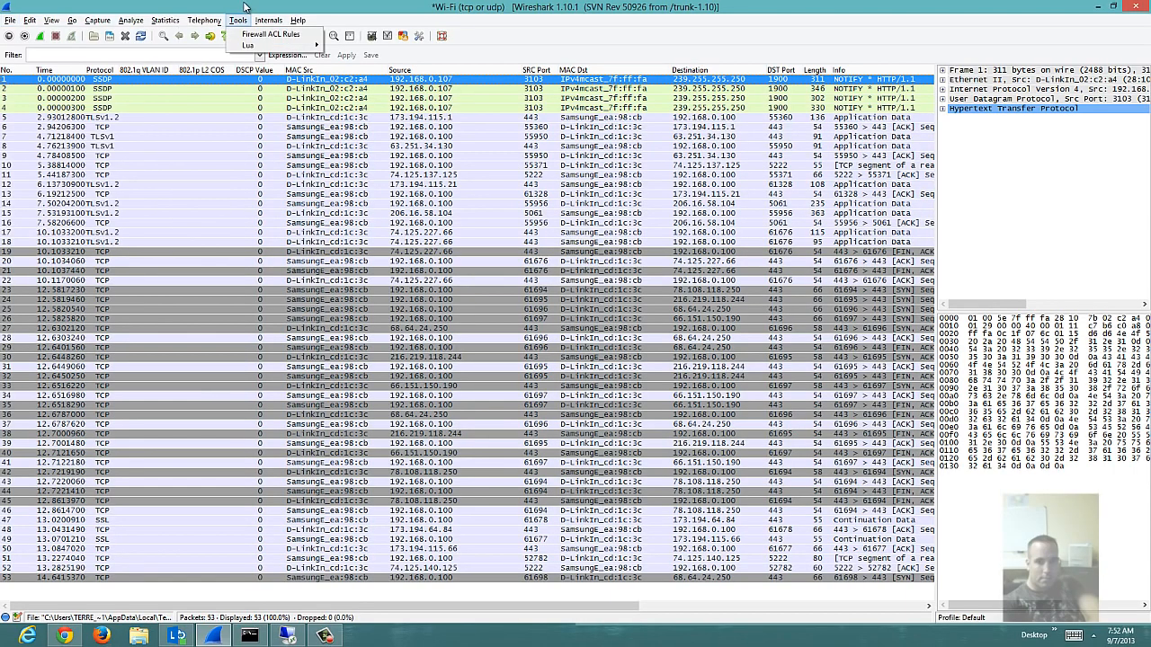
mouse_move(204, 20)
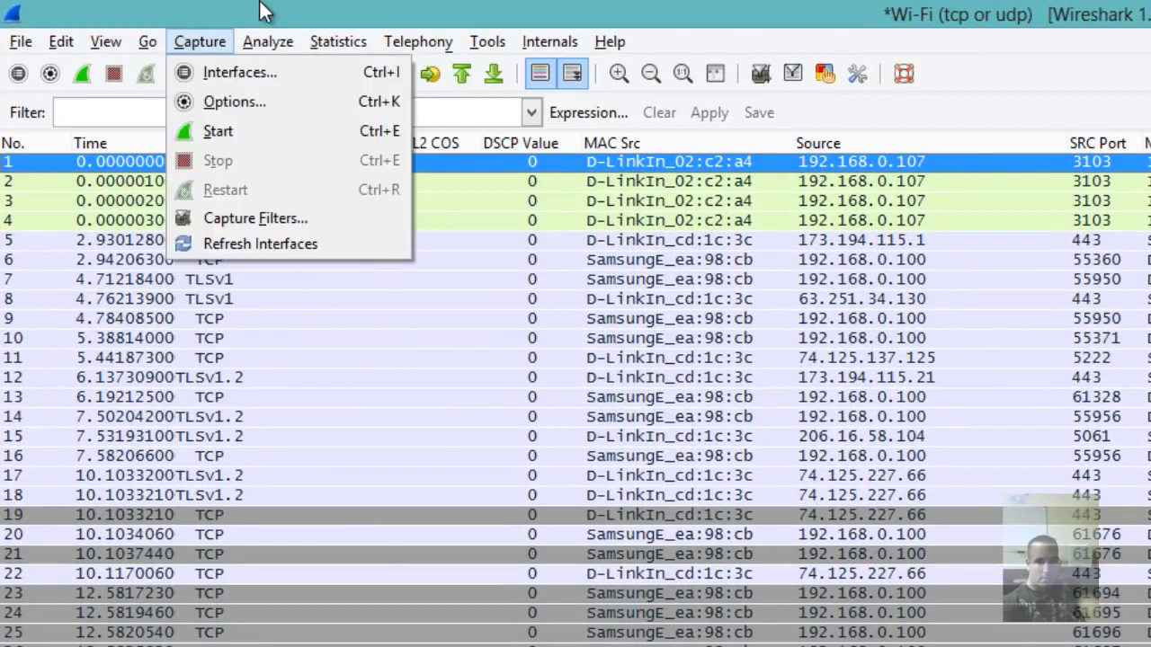
left_click(183, 5)
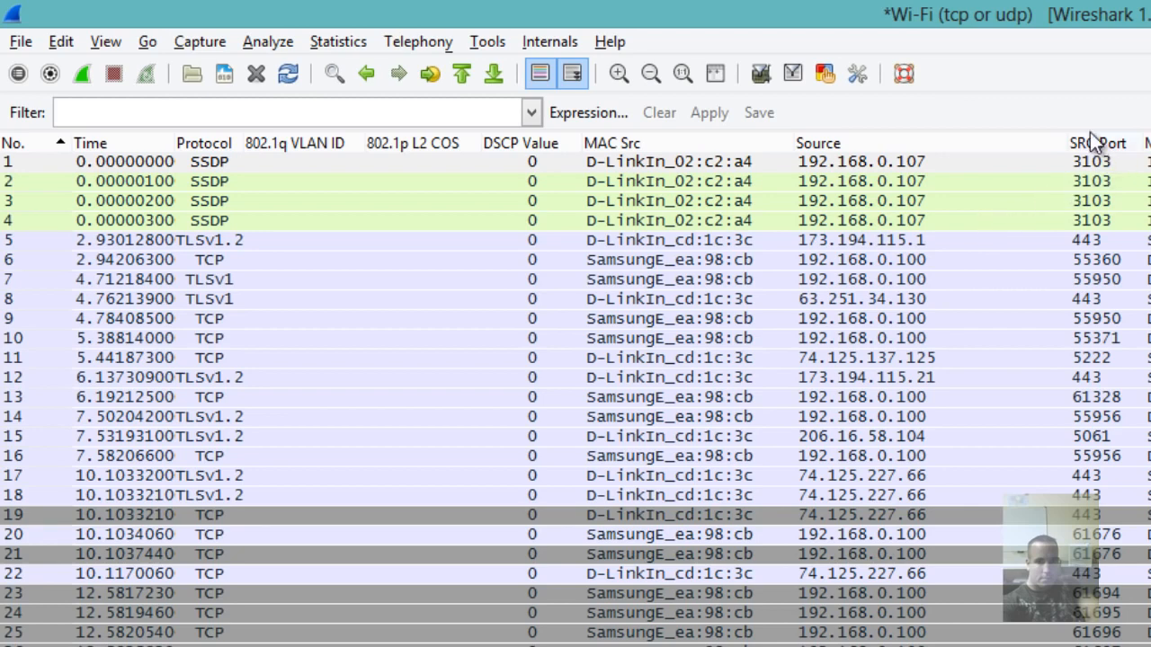
Narrow the Source column in the packet list to bring the SRC Port column closer.
left_click_drag(1066, 141, 1009, 141)
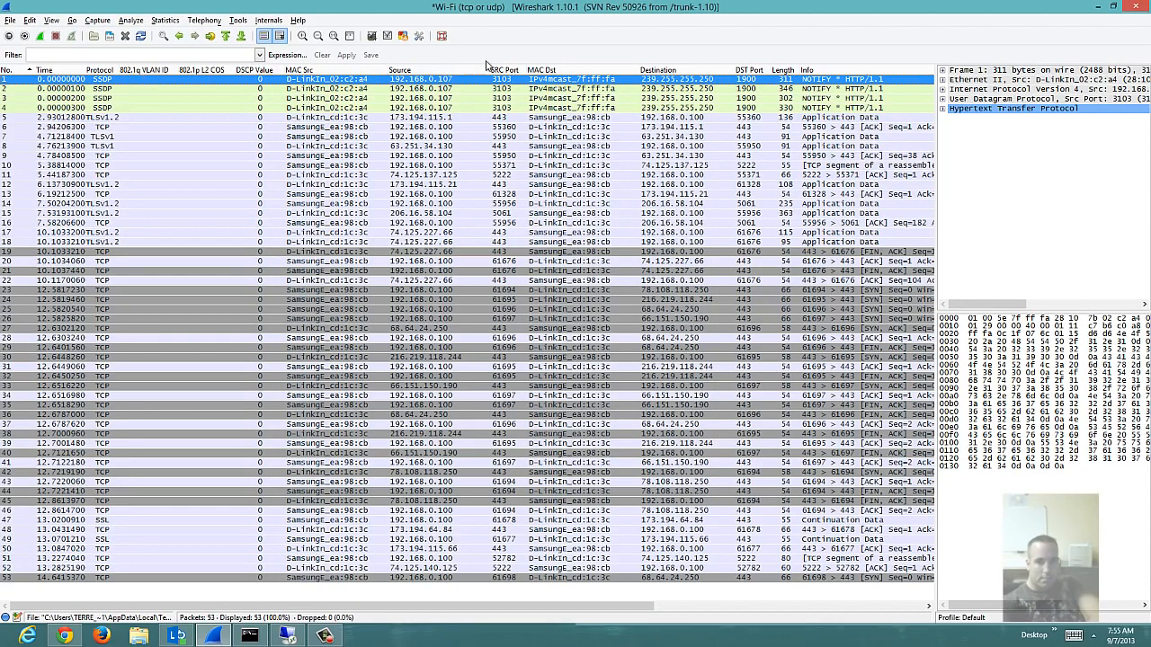
right_click(374, 72)
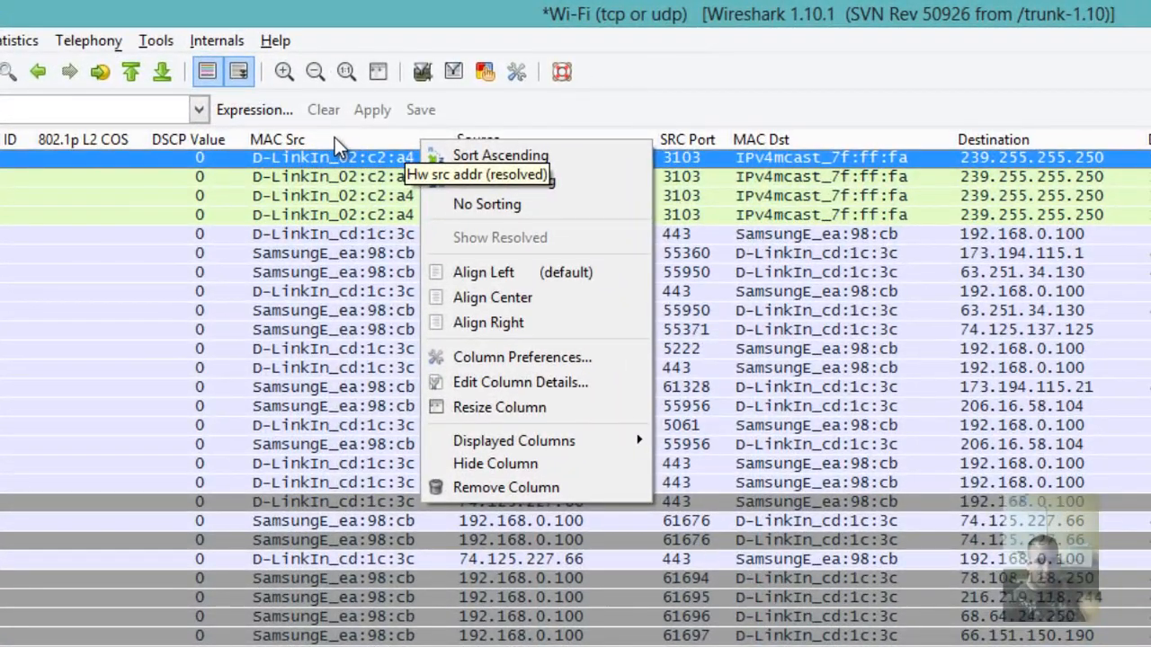
left_click(334, 137)
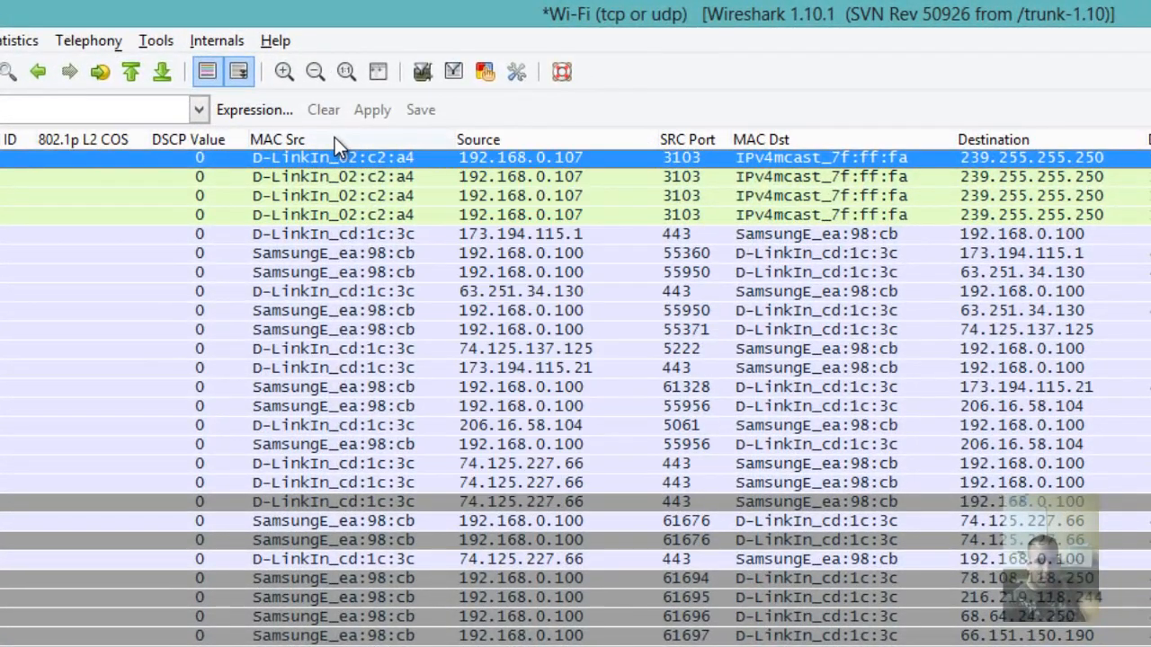
Review the titles and field types of the packet list columns in the column preferences.
right_click(334, 137)
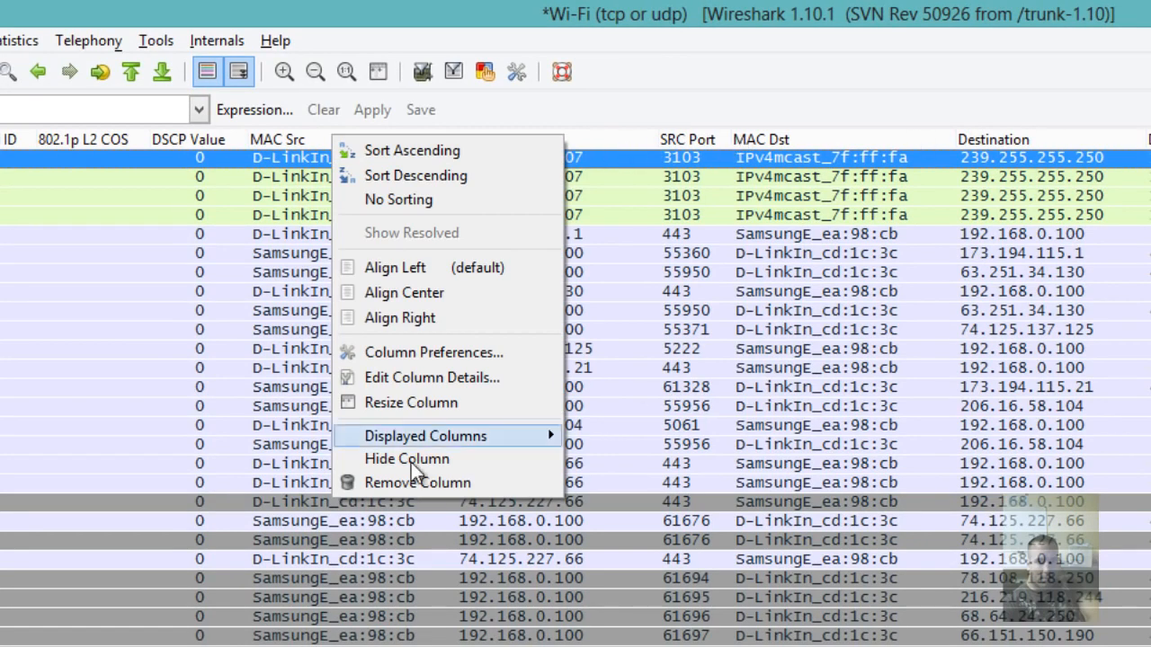
mouse_move(437, 438)
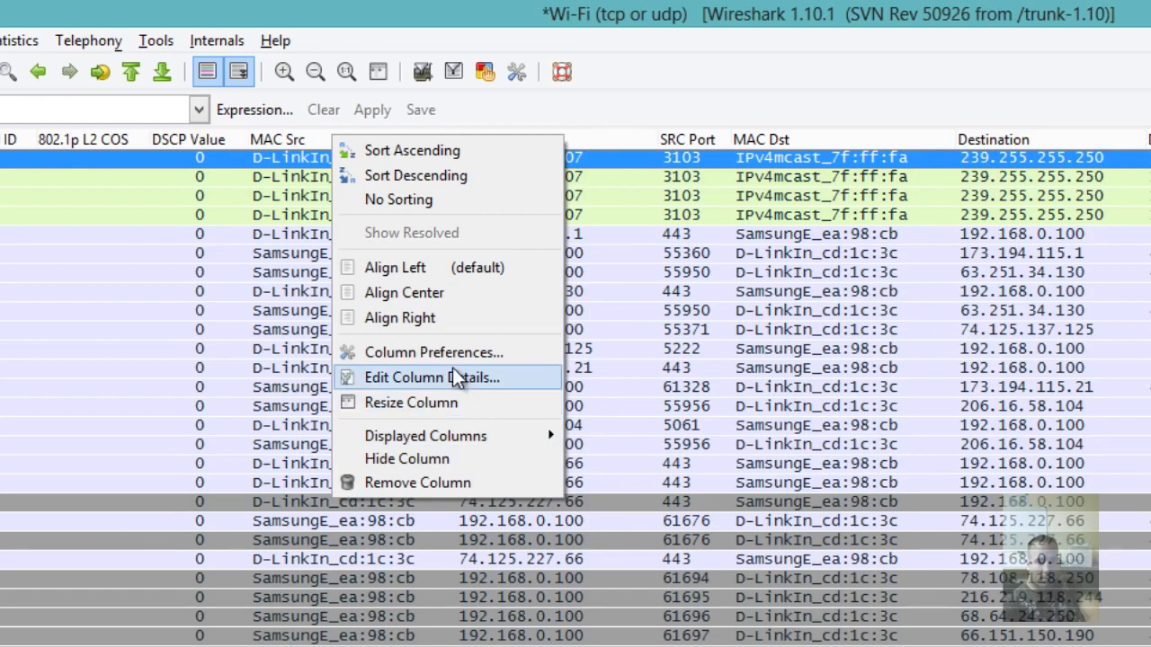
left_click(452, 354)
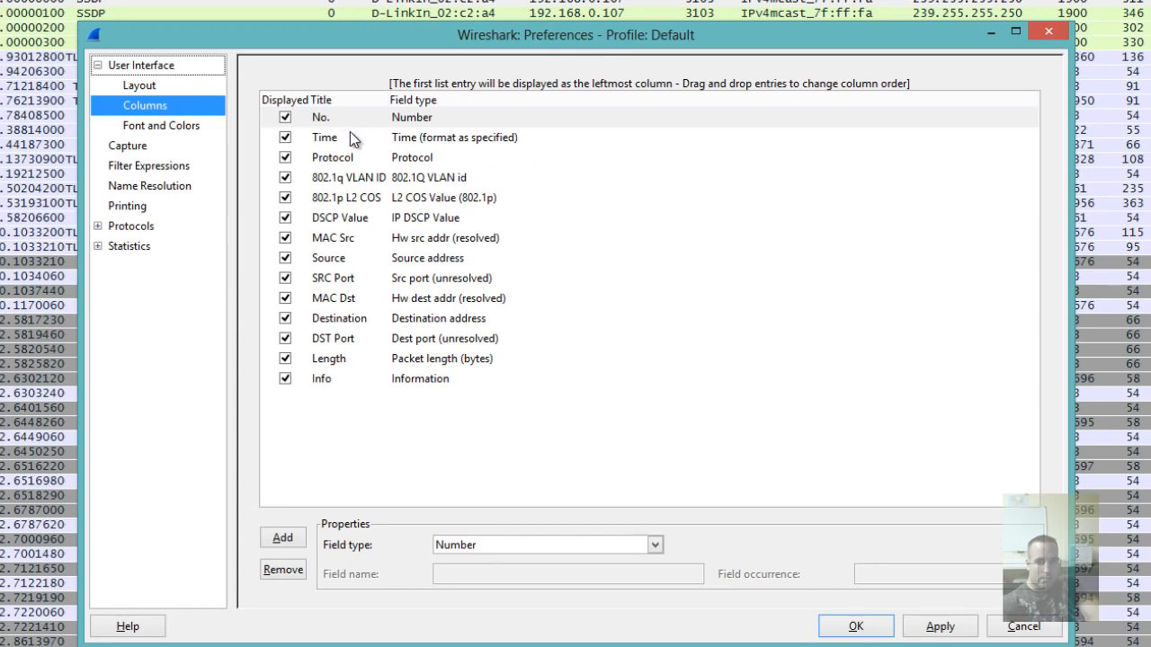
left_click_drag(404, 376, 422, 119)
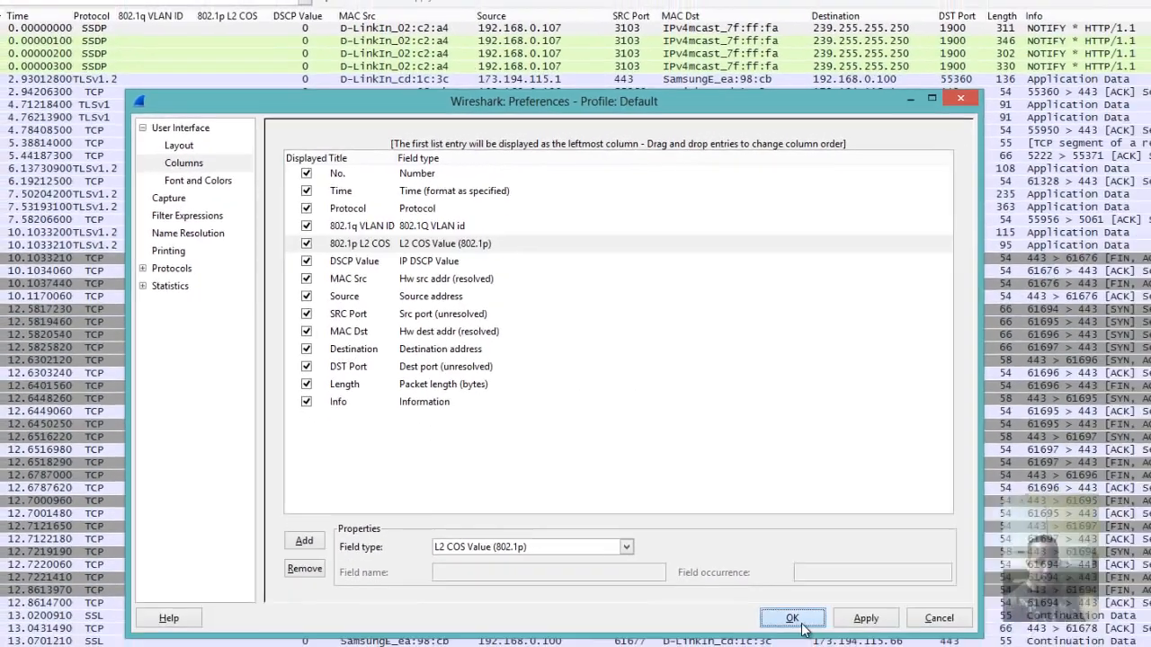
left_click(814, 619)
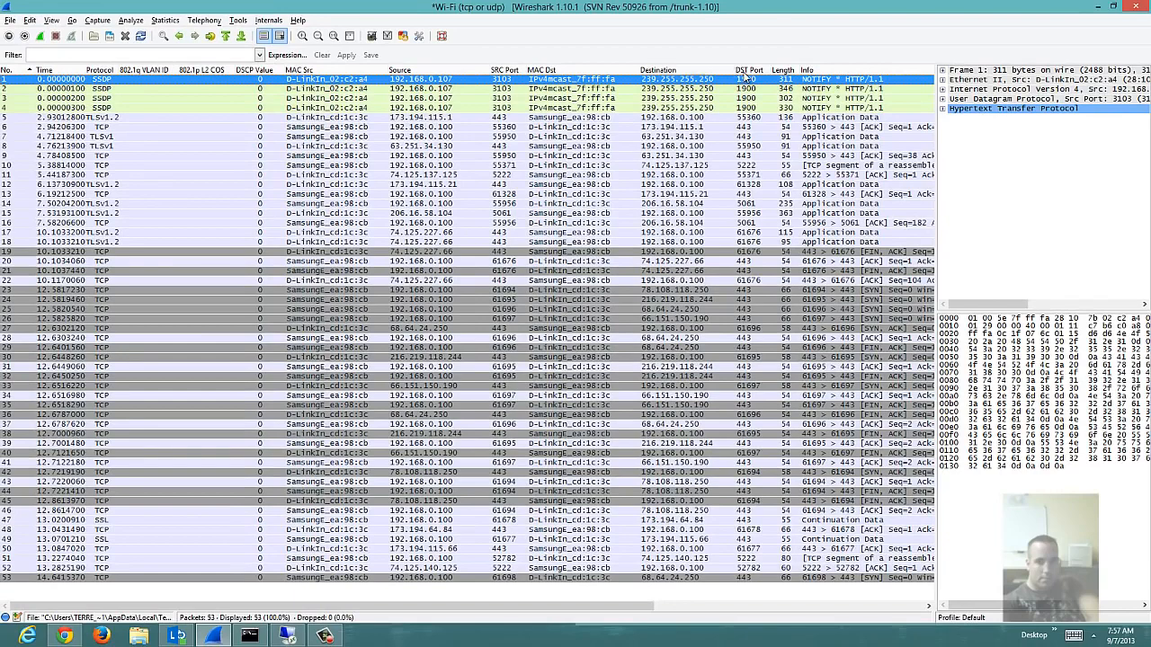
Move the DST Port column ahead of Destination in the packet list, and return it behind Destination.
left_click_drag(745, 74, 633, 70)
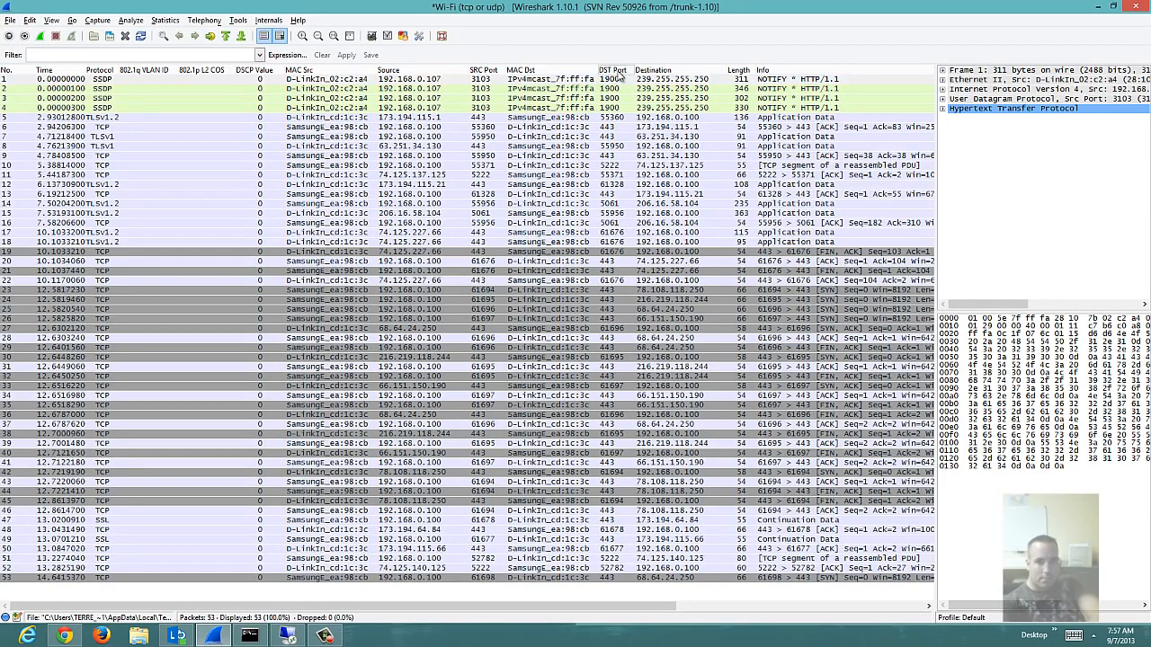
left_click_drag(614, 75, 723, 74)
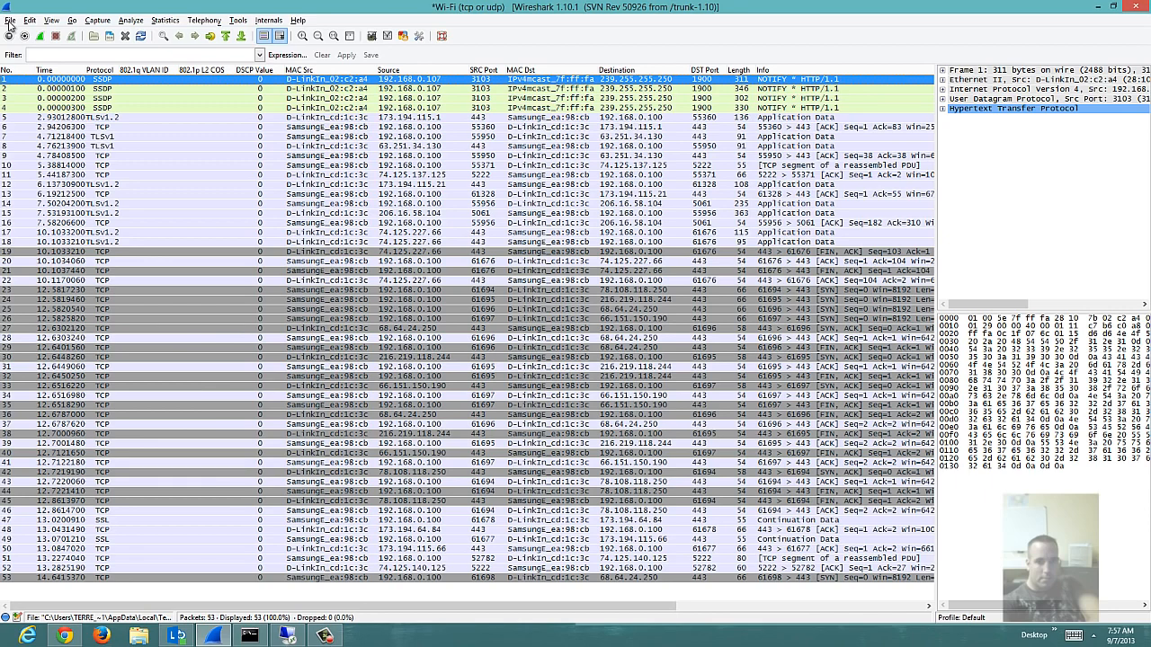
left_click(10, 21)
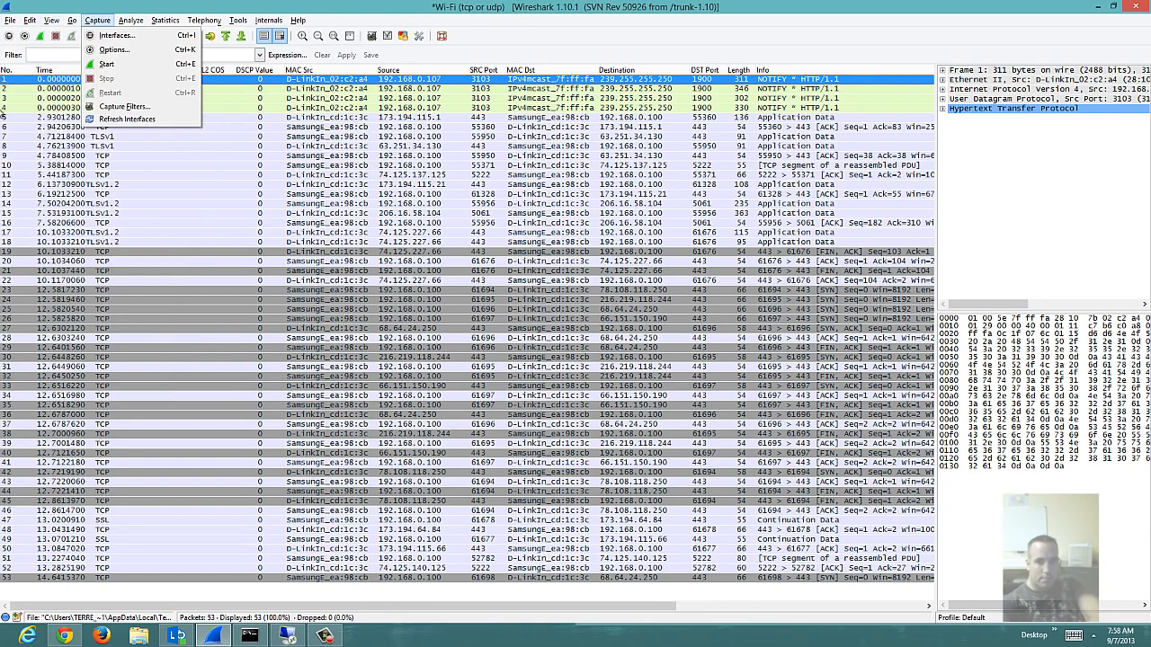
left_click(407, 5)
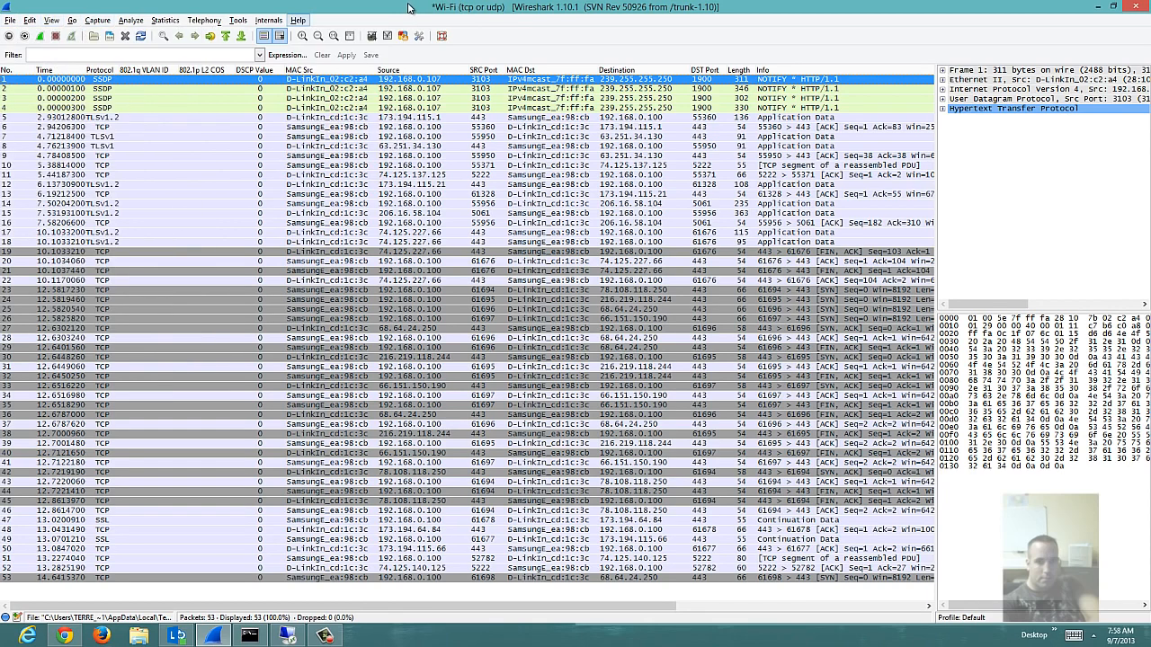
left_click(180, 57)
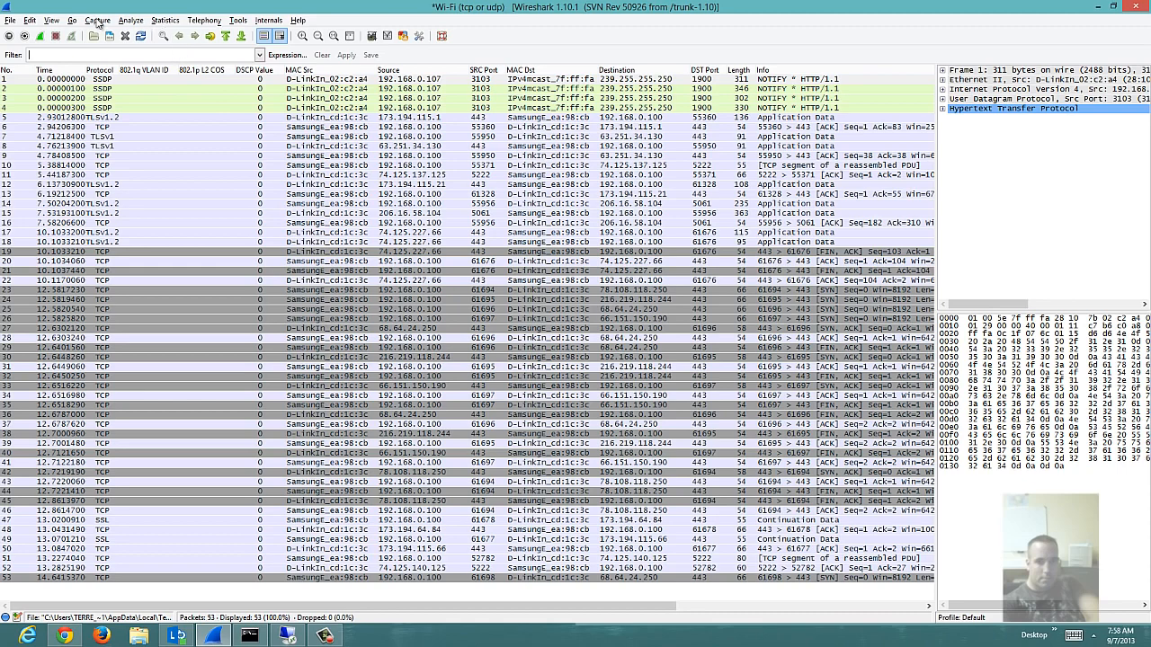
Open the capture options from the list of capture interfaces, keeping Wi-Fi selected.
left_click(99, 21)
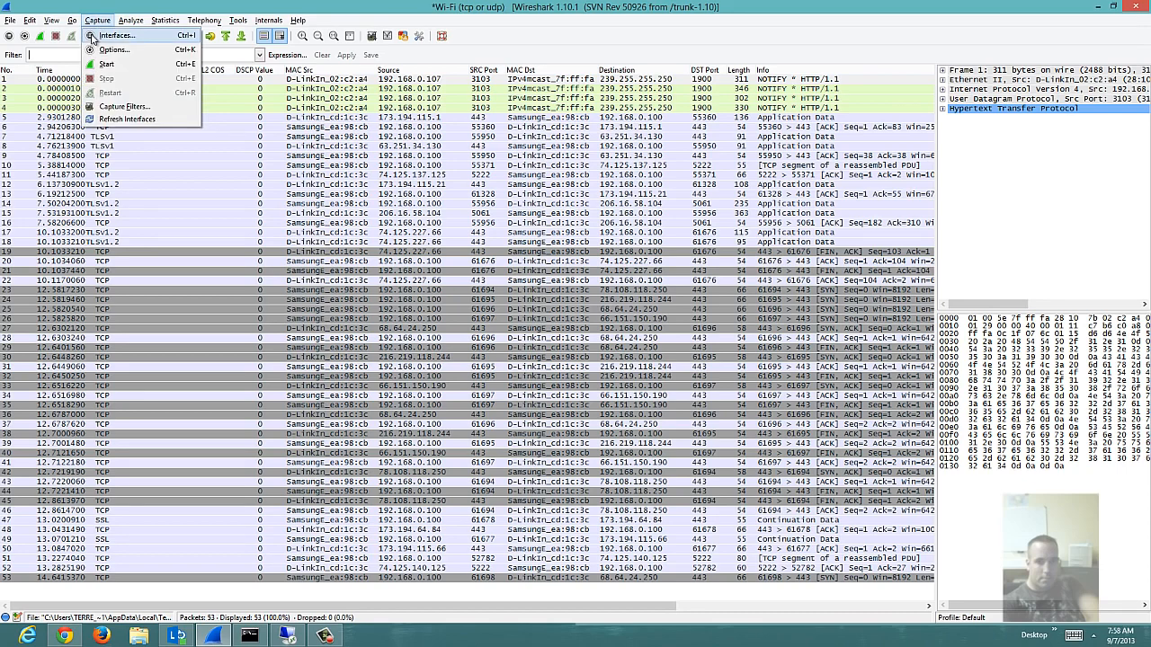
left_click(92, 36)
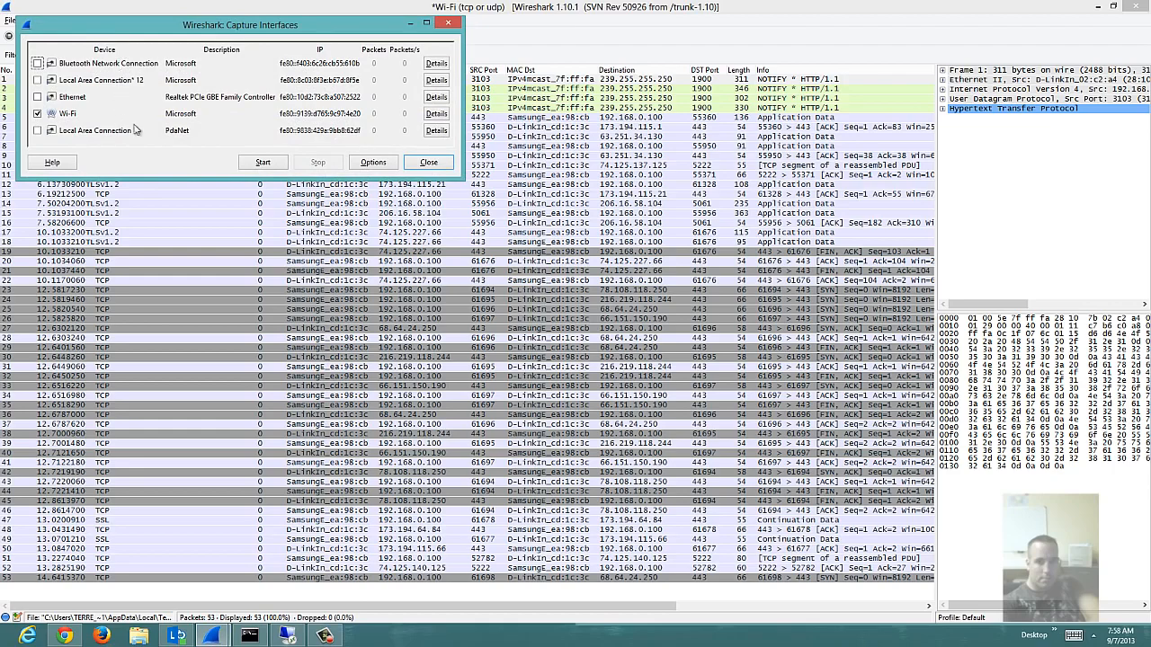
left_click(373, 162)
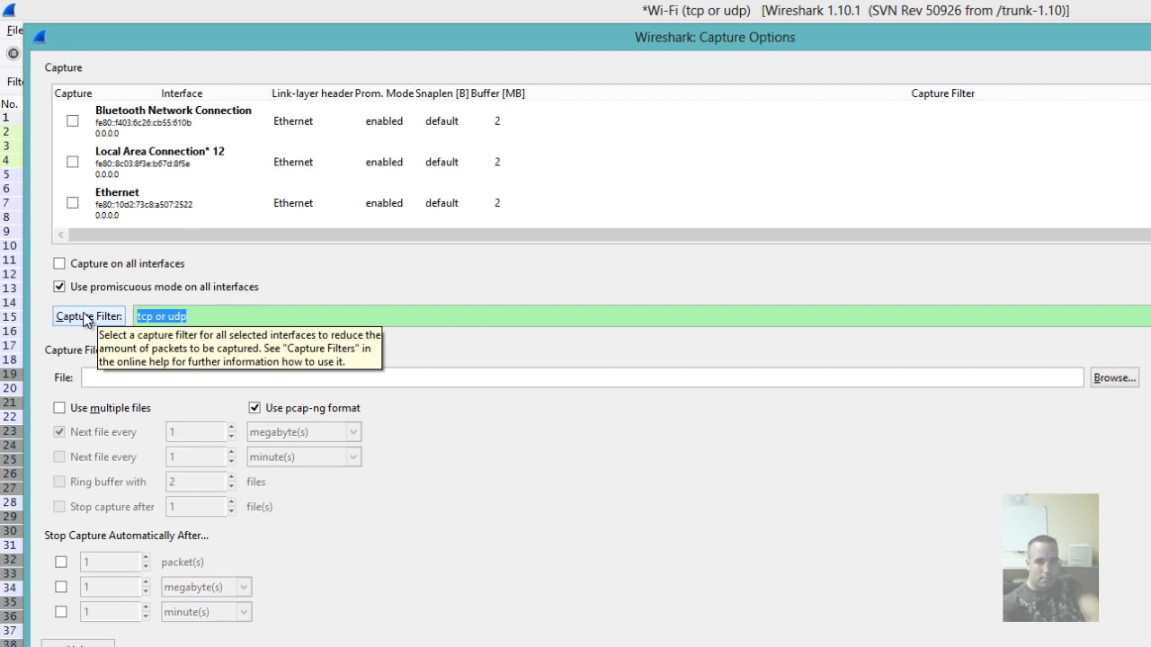
Try sip as the capture filter in place of the current expression, and clear the entry.
type("sip")
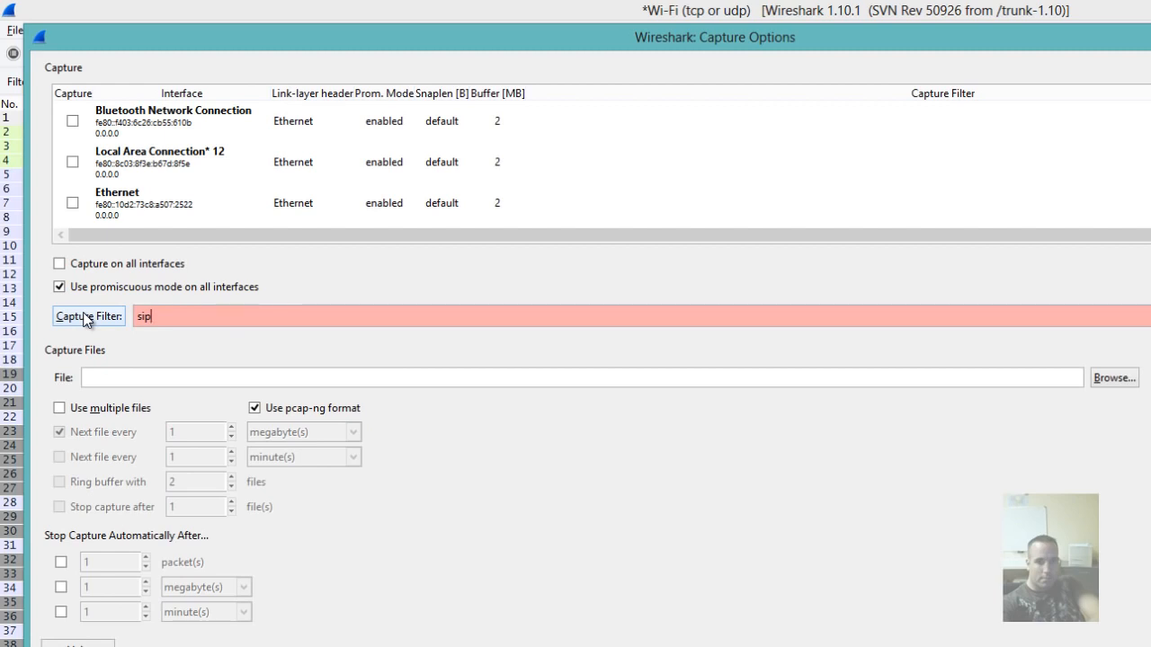
key("BackSpace")
key("BackSpace")
key("BackSpace")
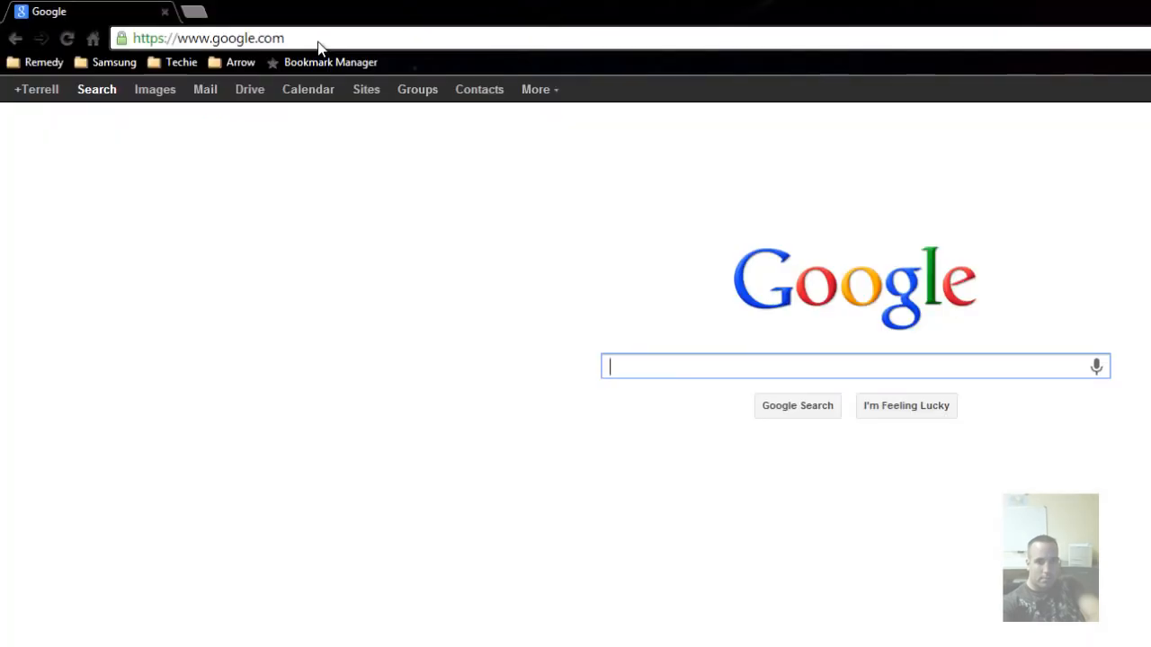
Switch to Chrome and search Google for "SIP capture filter wireshark".
type("SIP ")
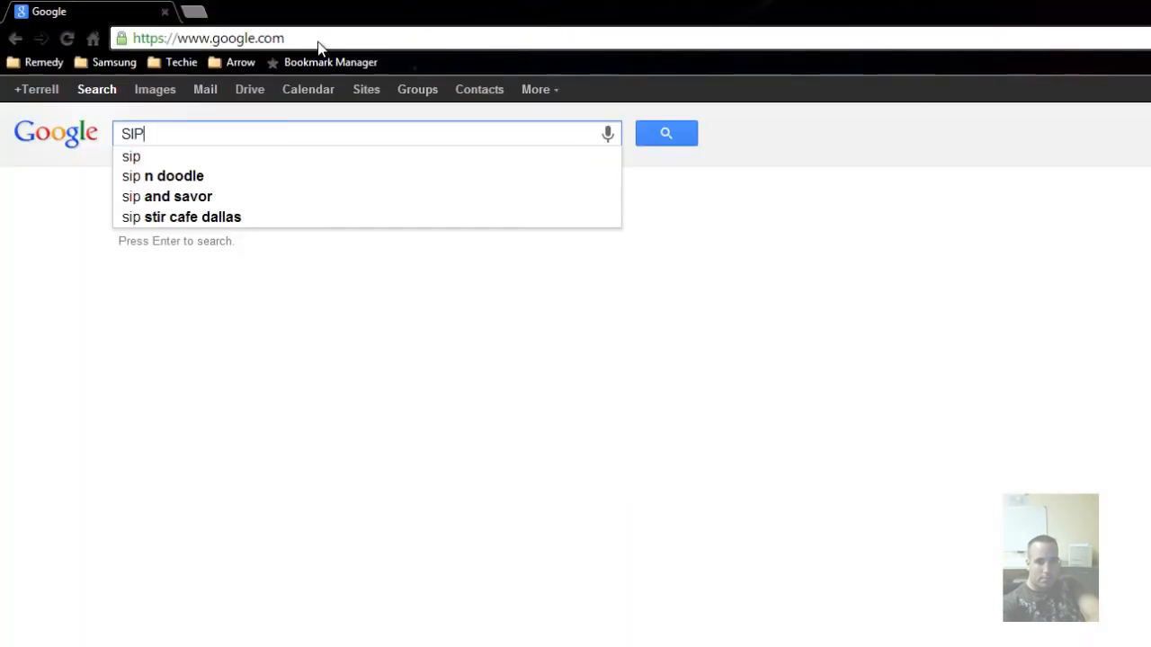
type("captur")
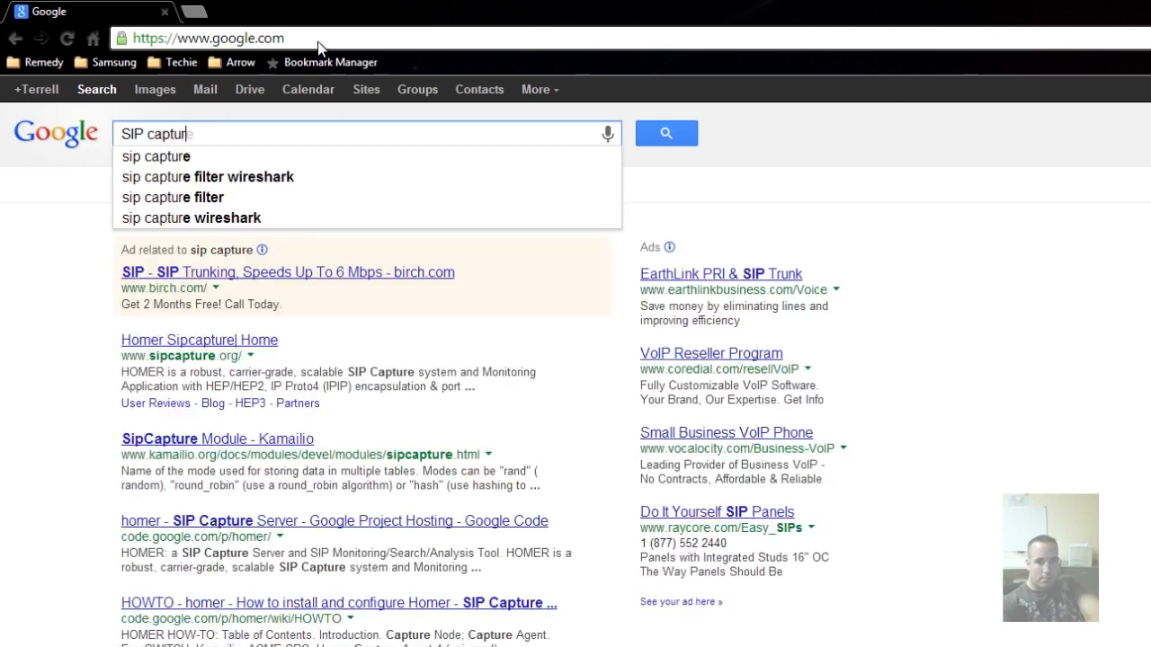
type("e filter wi")
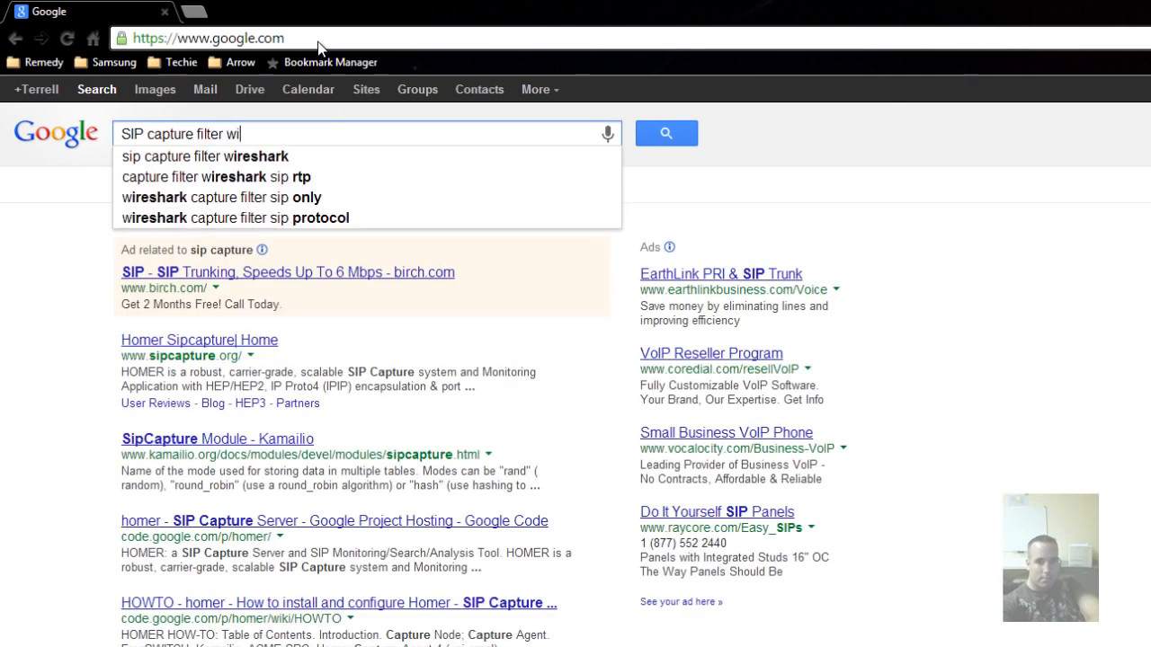
type("reshark")
key("Return")
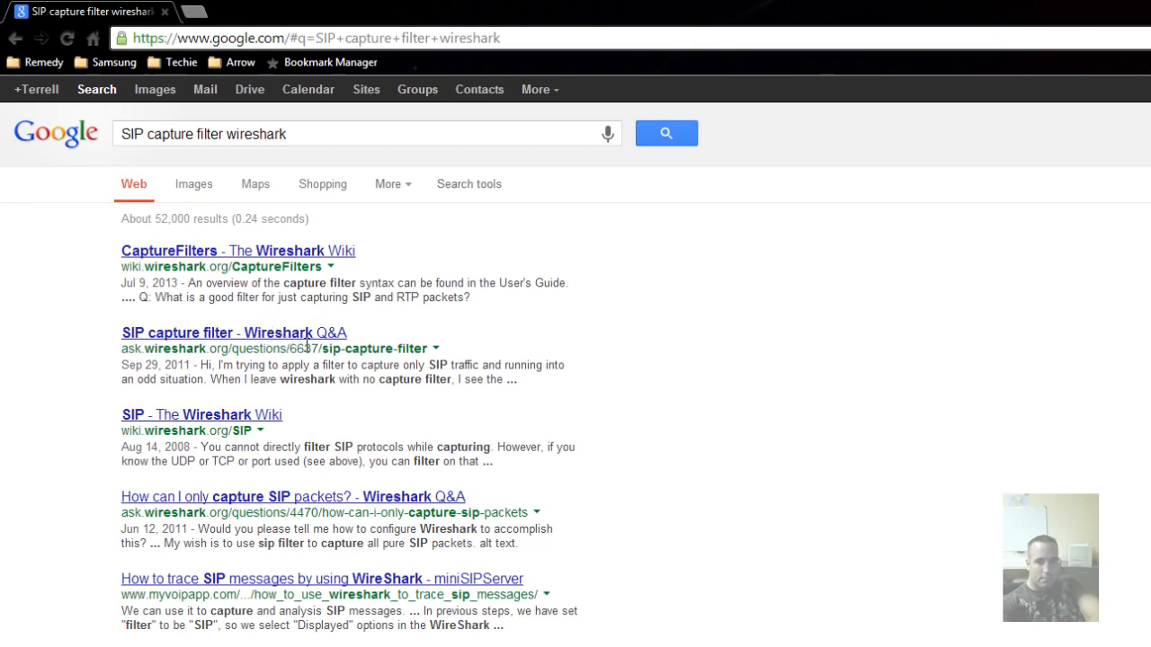
Open the Wireshark Wiki's SIP page and read its default ports and its display and capture filter sections.
left_click(151, 419)
scroll(605, 608, "down", 1)
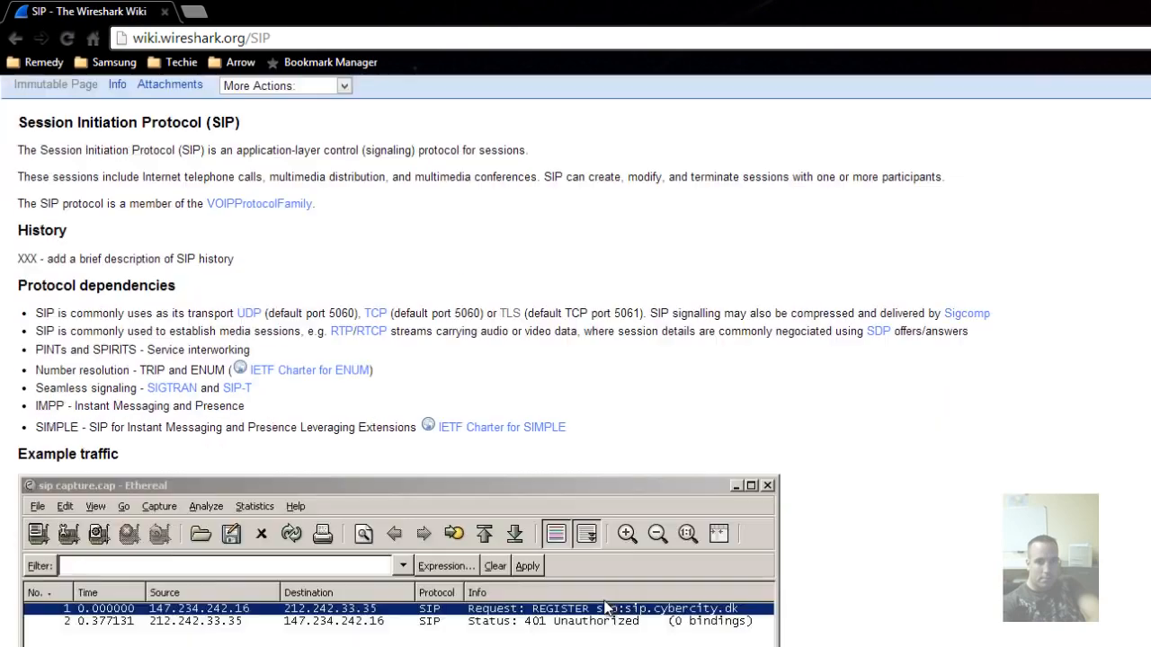
scroll(604, 608, "up", 1)
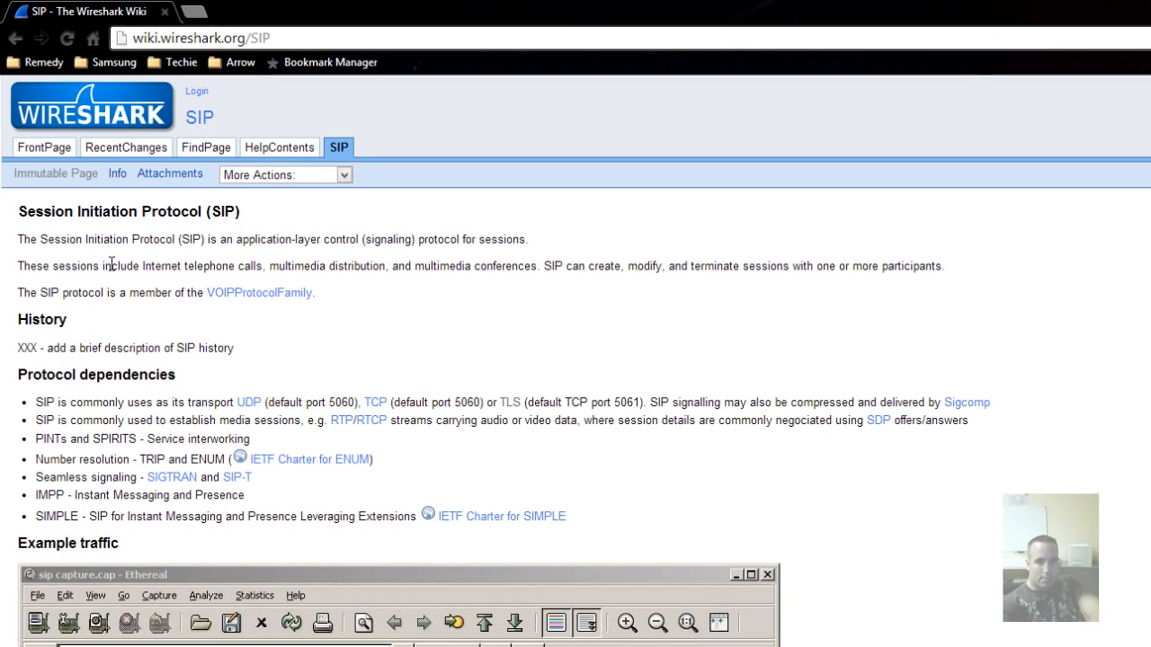
scroll(123, 270, "down", 5)
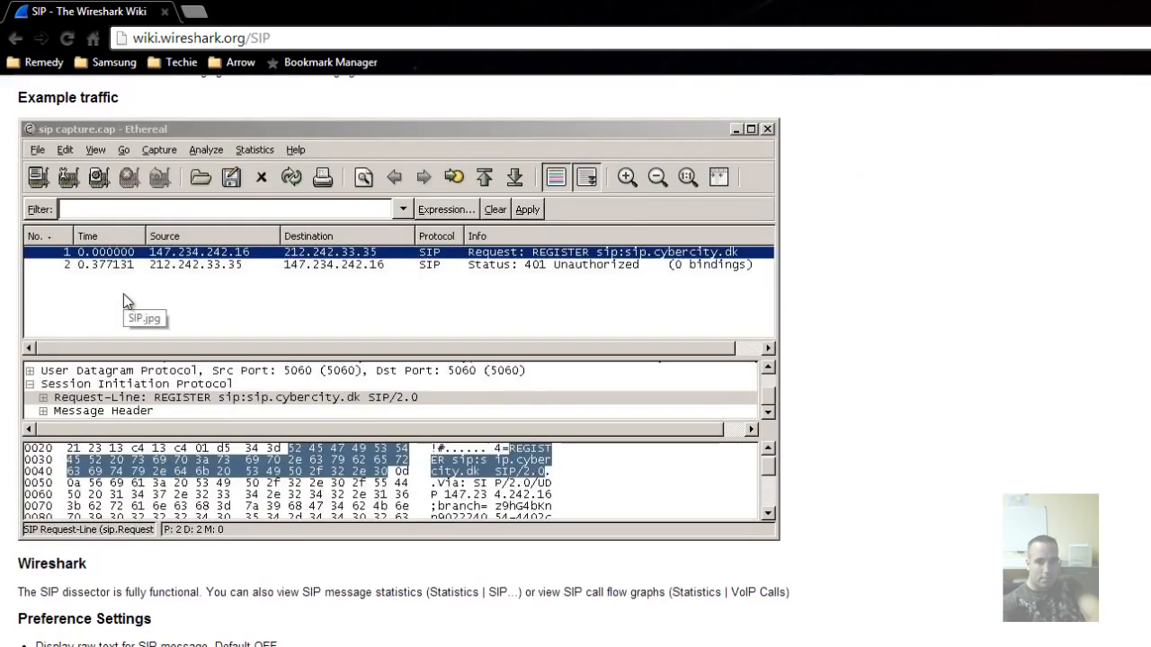
scroll(124, 293, "down", 2)
scroll(124, 293, "down", 1)
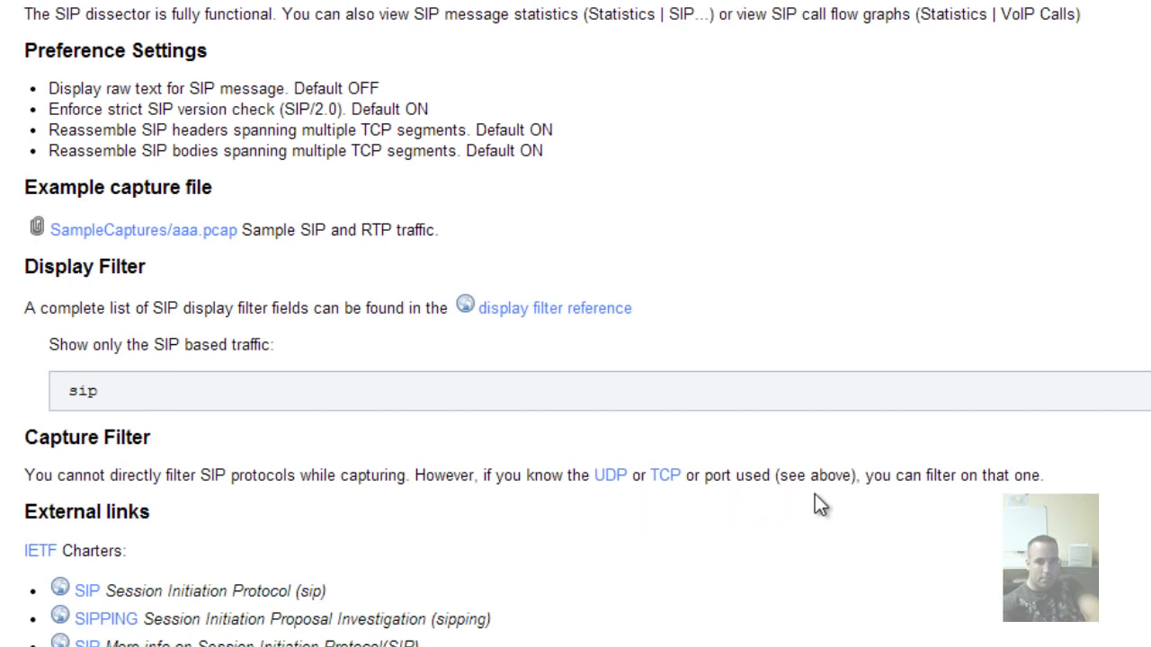
scroll(814, 494, "up", 15)
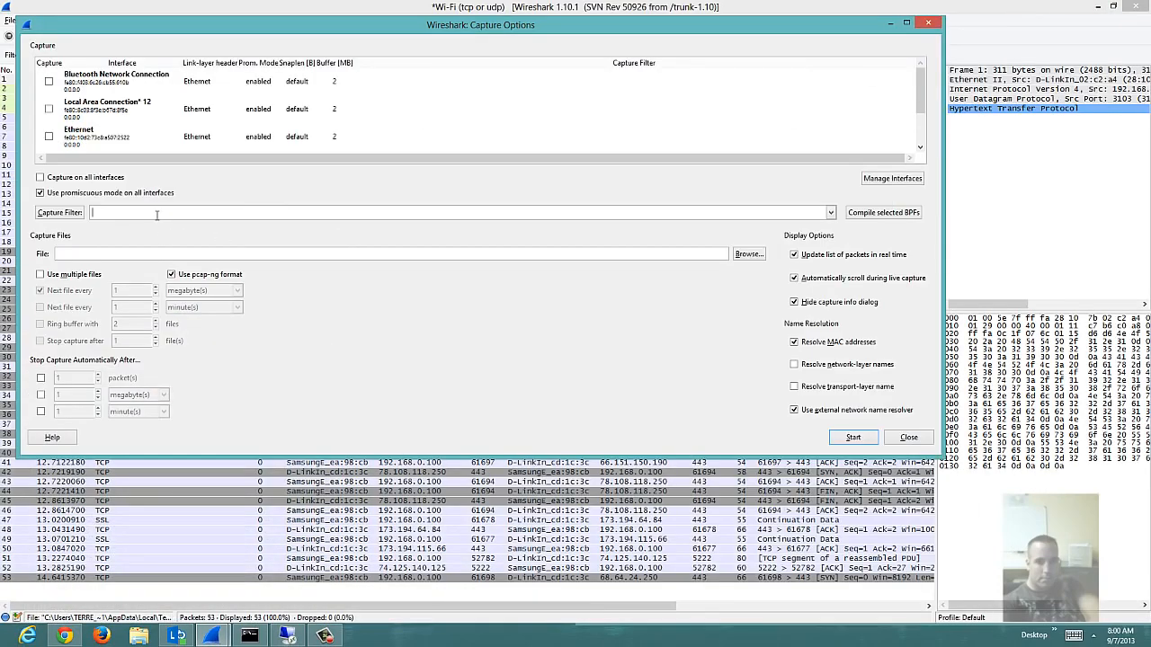
Back in Wireshark's capture options, change the filter string of the saved "TCP or UDP port 80 (HTTP)" capture filter to port 5060.
left_click(63, 213)
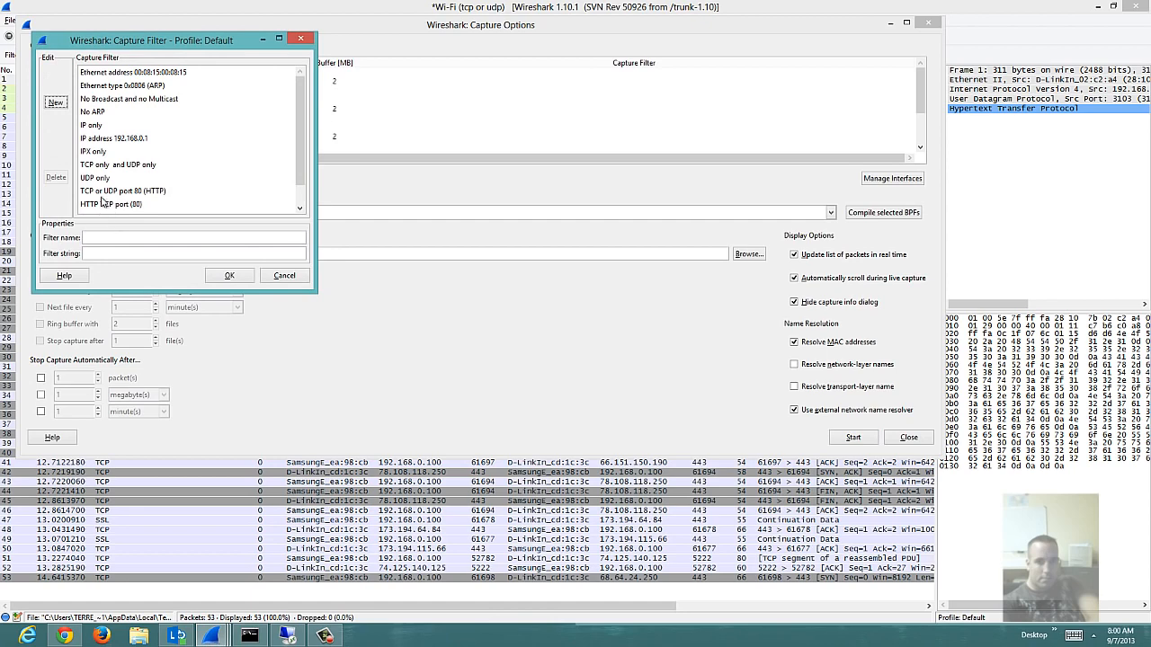
left_click(106, 191)
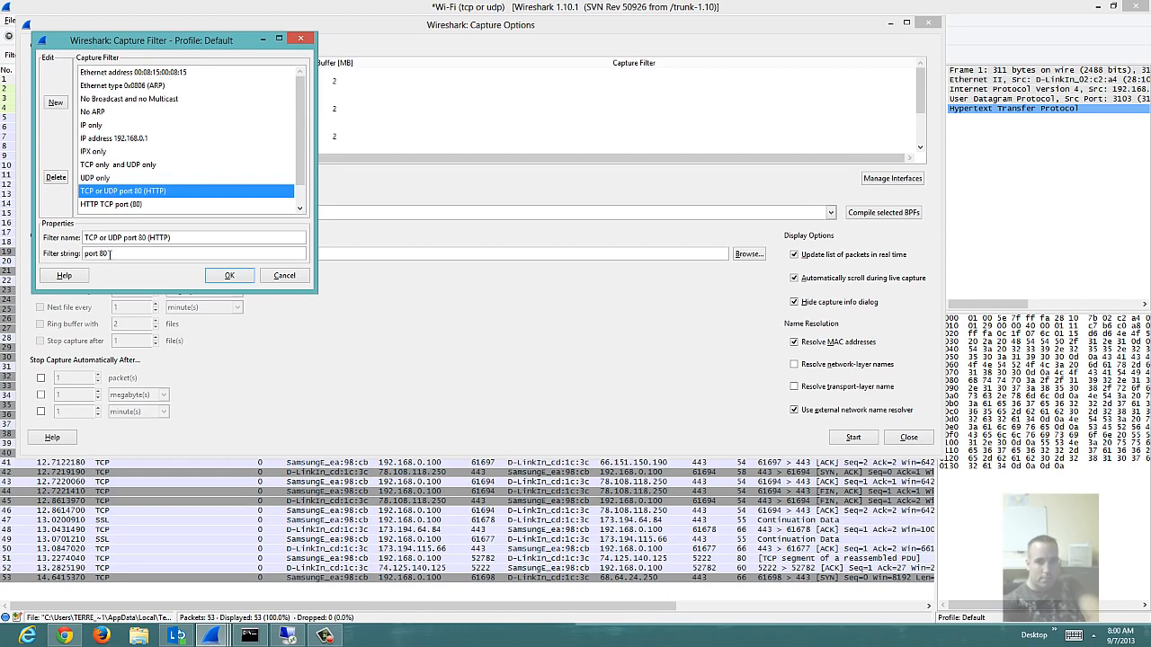
left_click(110, 257)
type("5060")
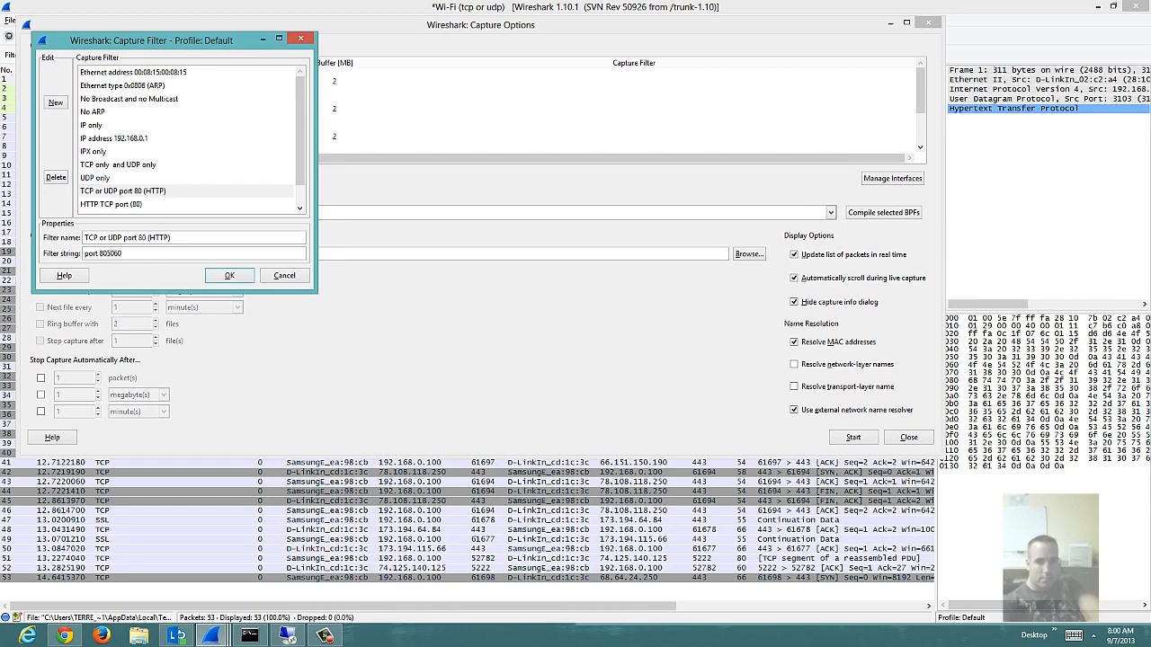
key("BackSpace")
key("BackSpace")
key("BackSpace")
key("BackSpace")
key("BackSpace")
key("BackSpace")
key("BackSpace")
type("5060")
Rename the edited capture filter SIP and apply it to the capture options.
key("shift+Tab")
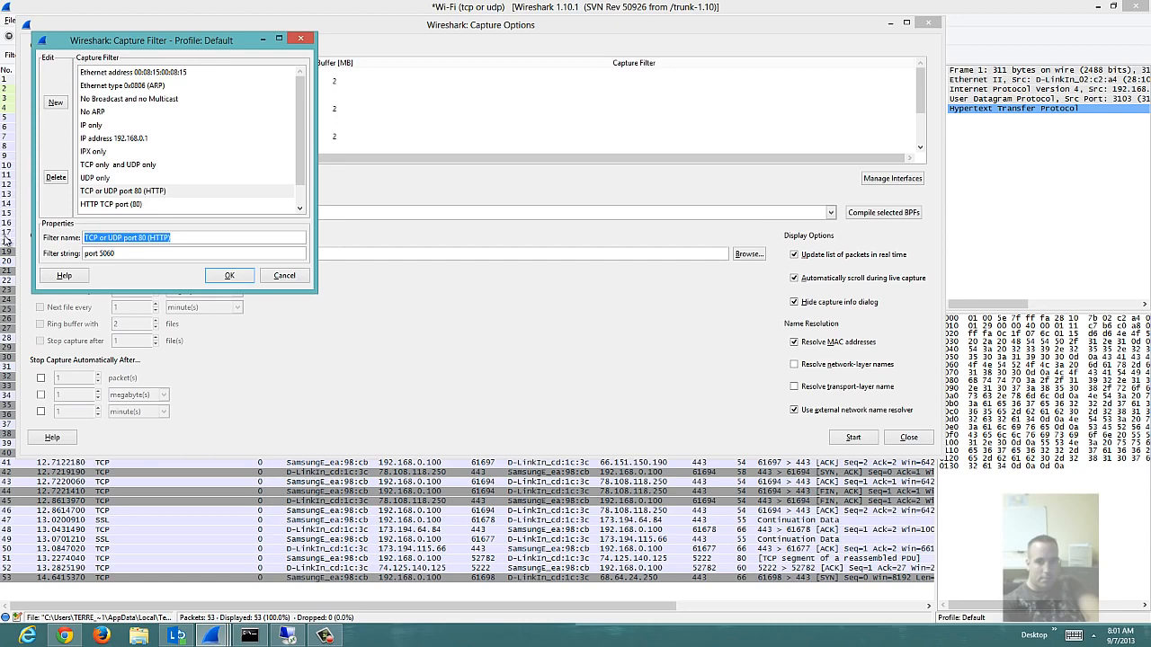
type("SIP")
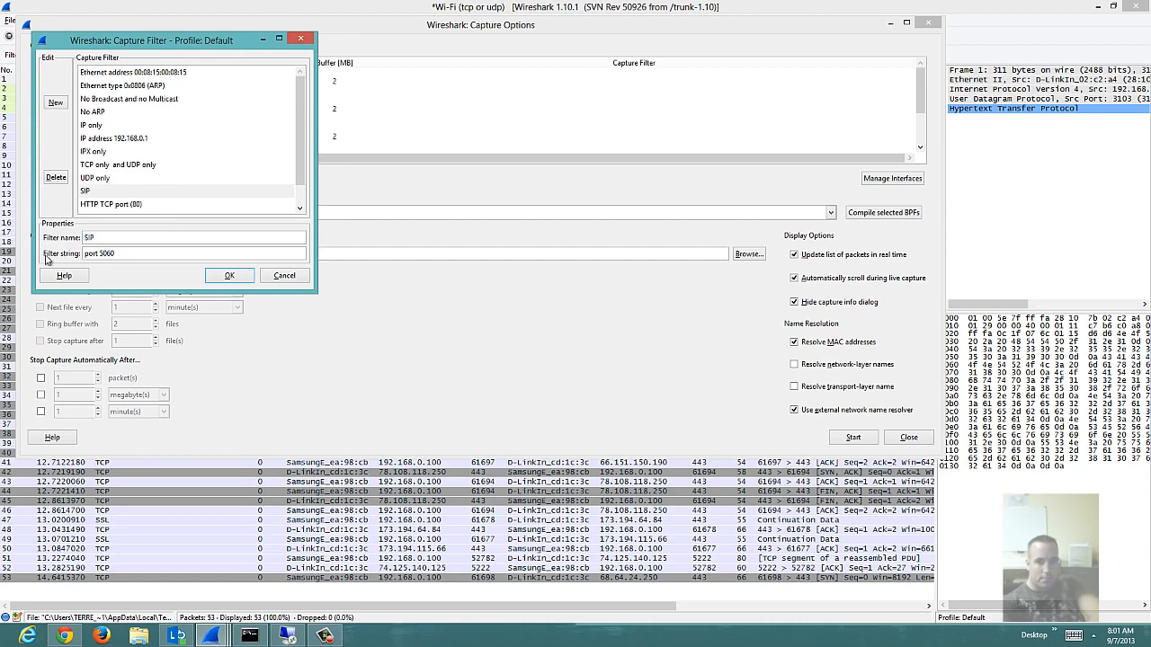
left_click(228, 275)
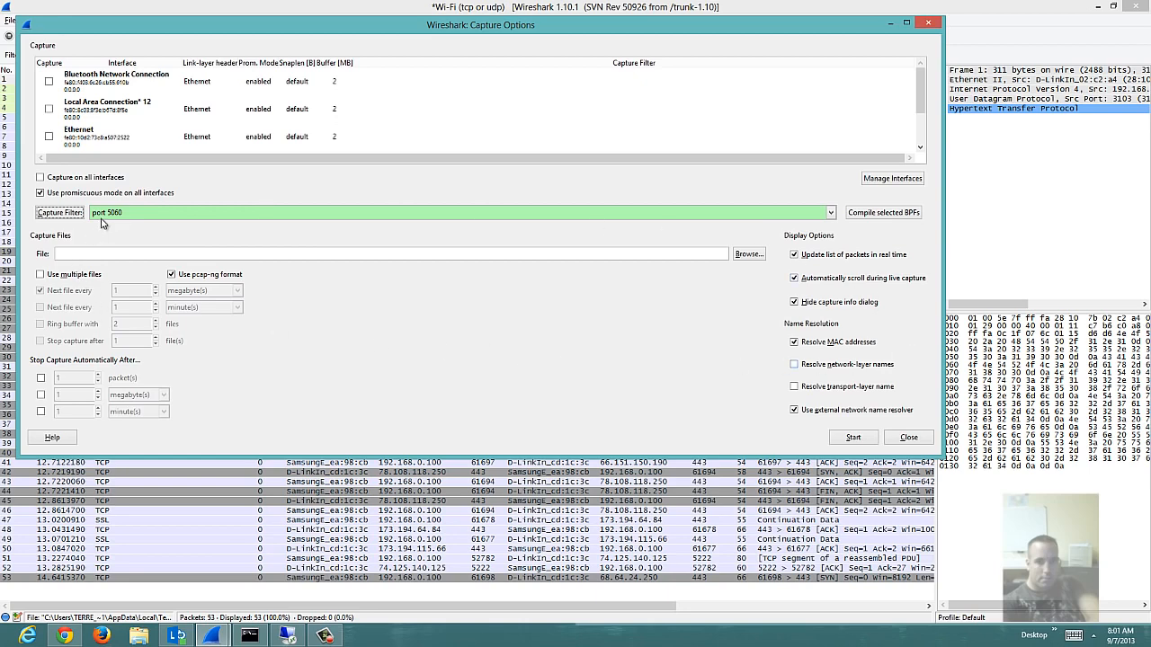
Start a new Wi-Fi capture with the port 5060 filter, discarding the previously captured packets without saving.
left_click(853, 437)
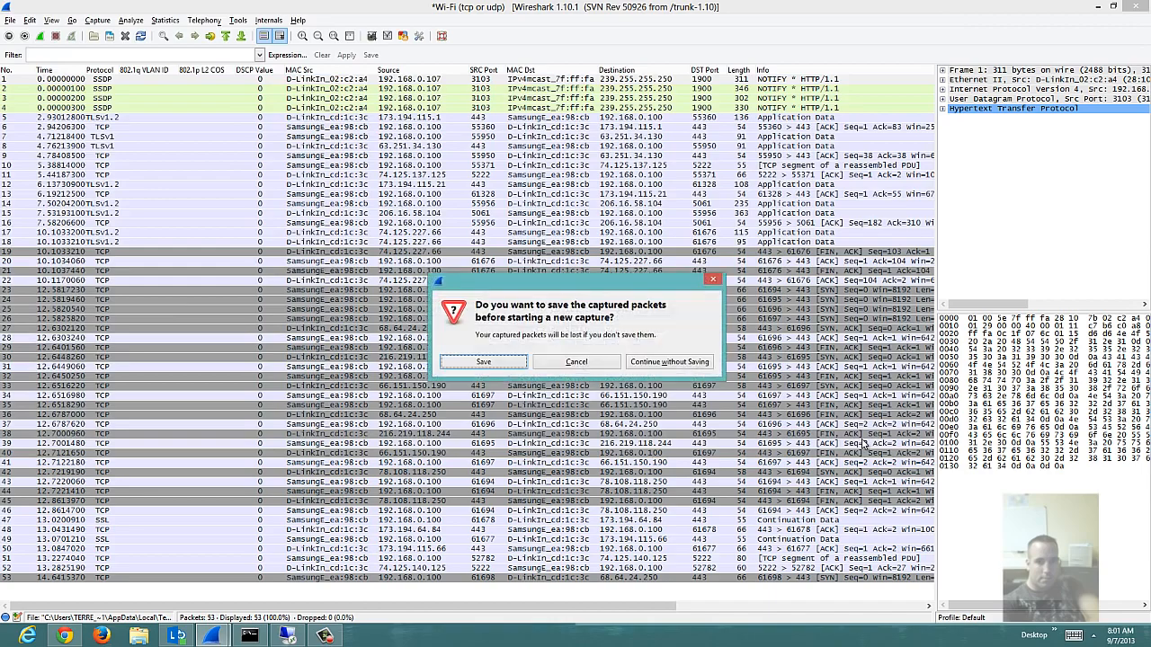
left_click(675, 363)
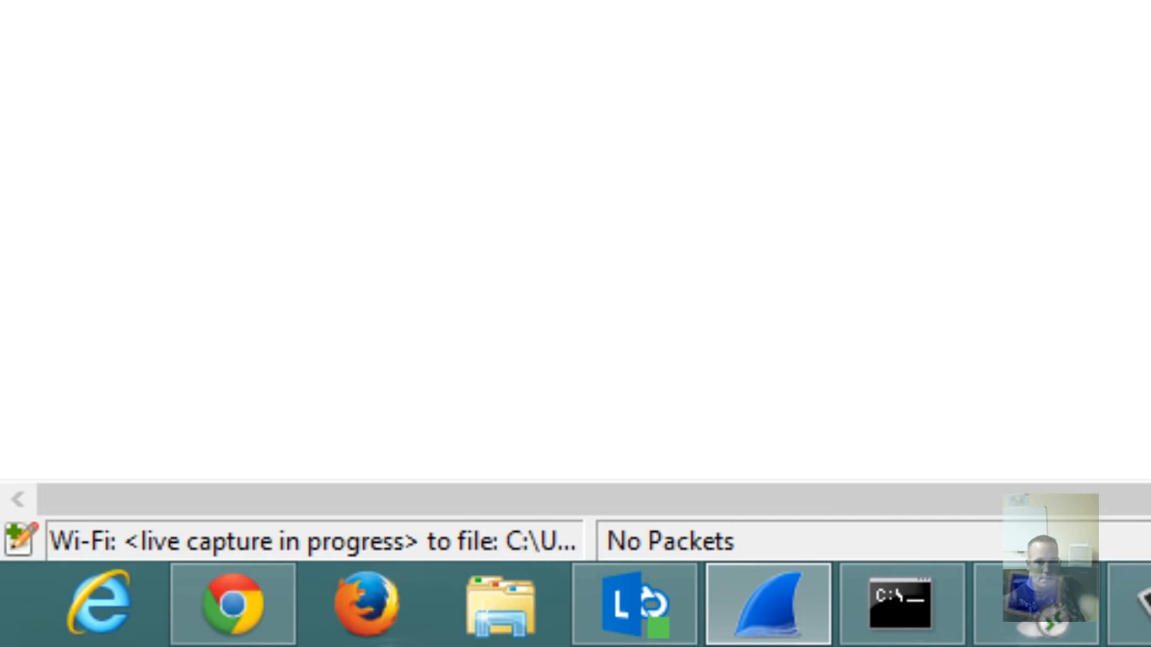
Reopen the capture options through the interface list and clear the port 5060 capture filter.
left_click(97, 20)
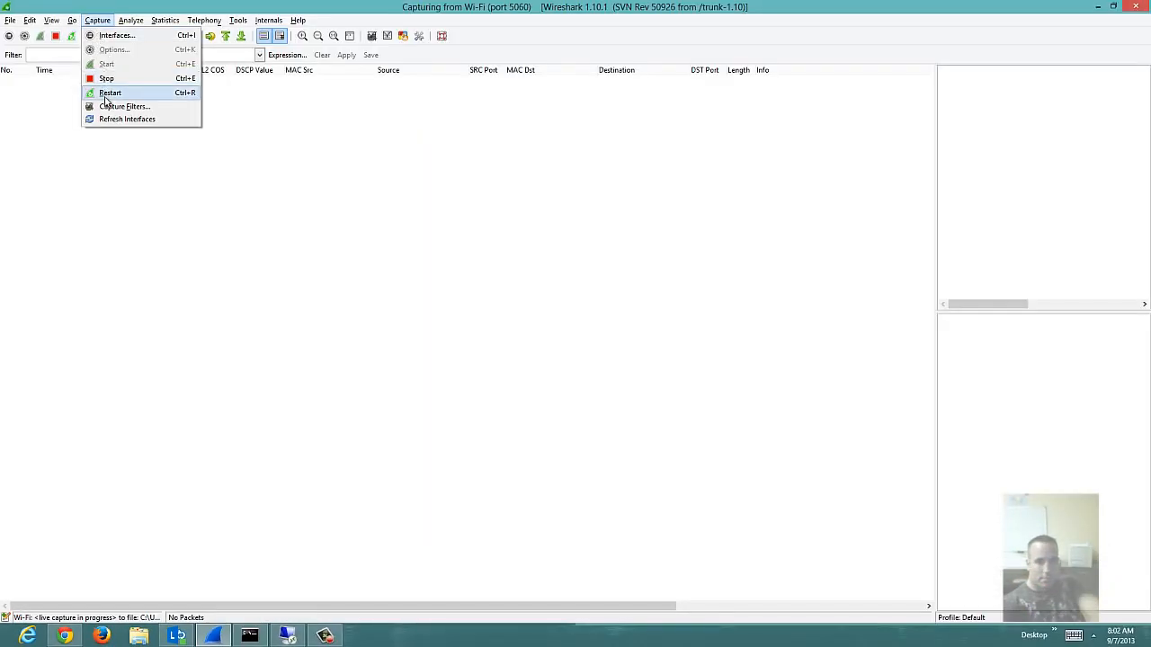
left_click(109, 35)
left_click(450, 240)
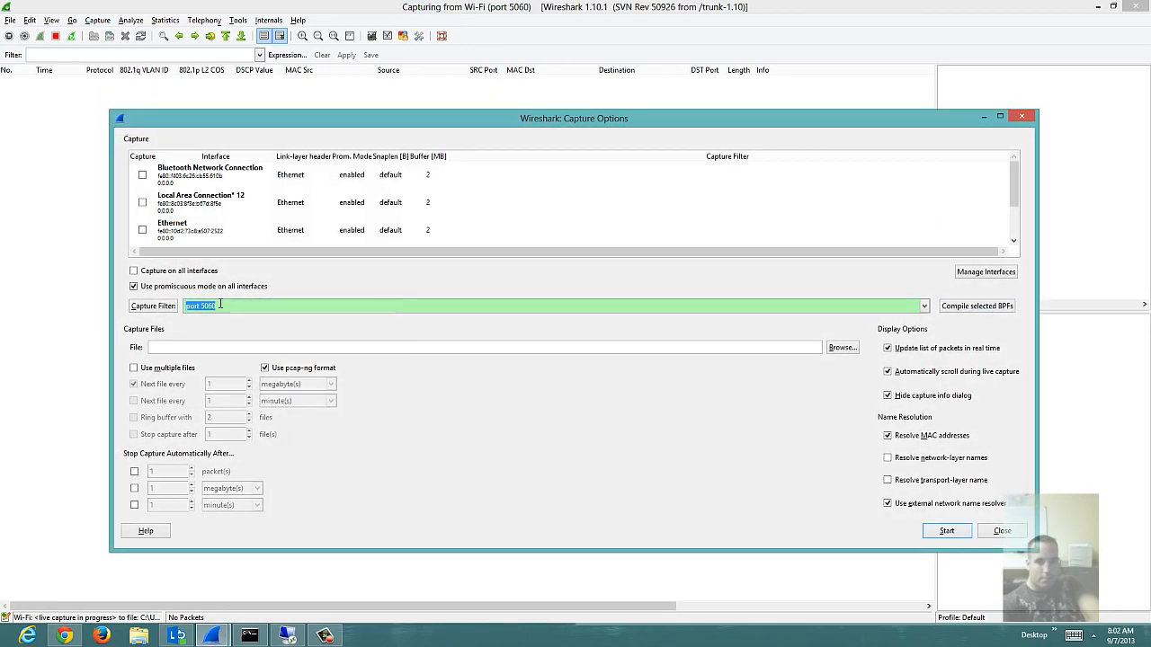
key("BackSpace")
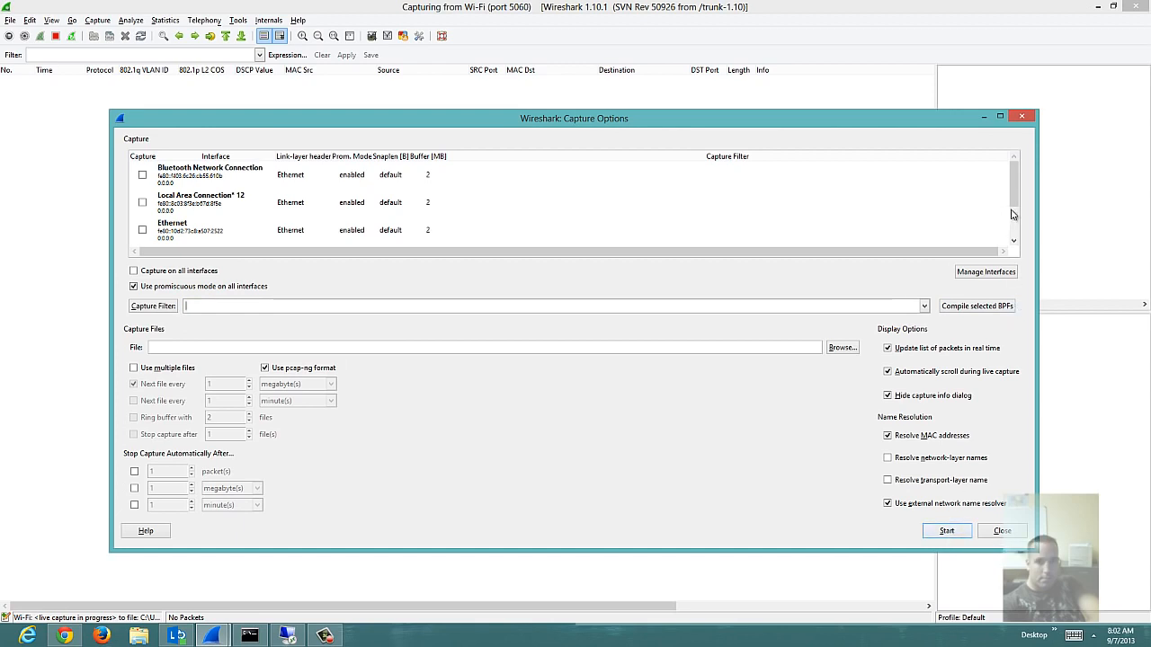
Start a new Wi-Fi capture without a capture filter, discarding the running port 5060 capture without saving, and dismiss the notice.
left_click_drag(1014, 213, 1012, 241)
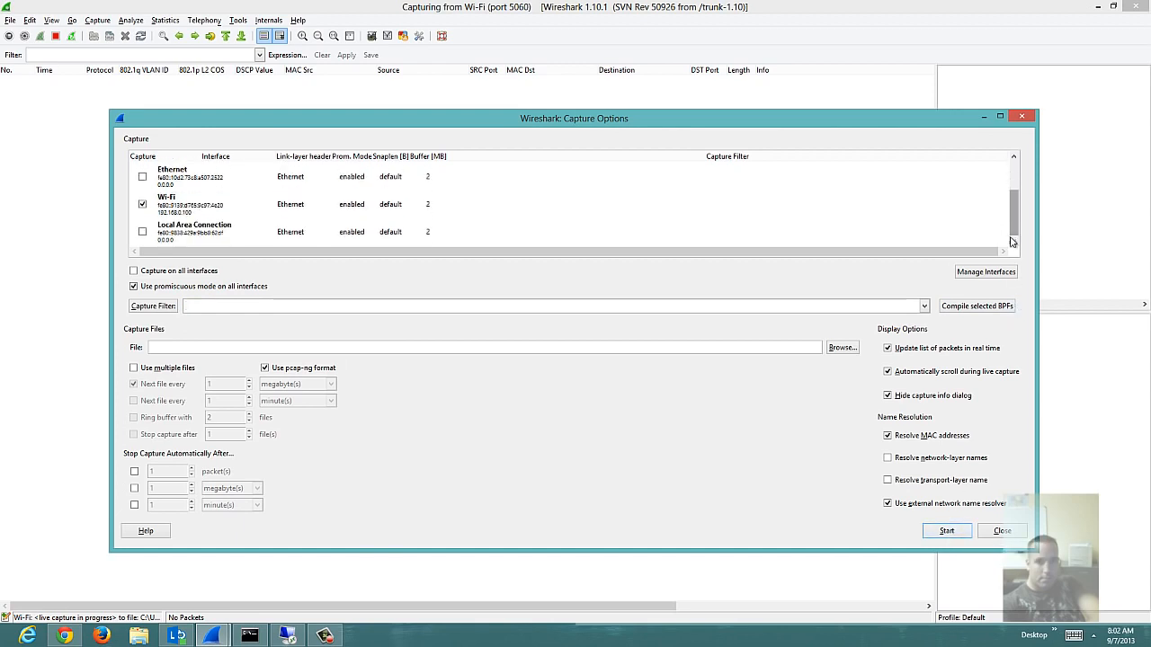
left_click(949, 532)
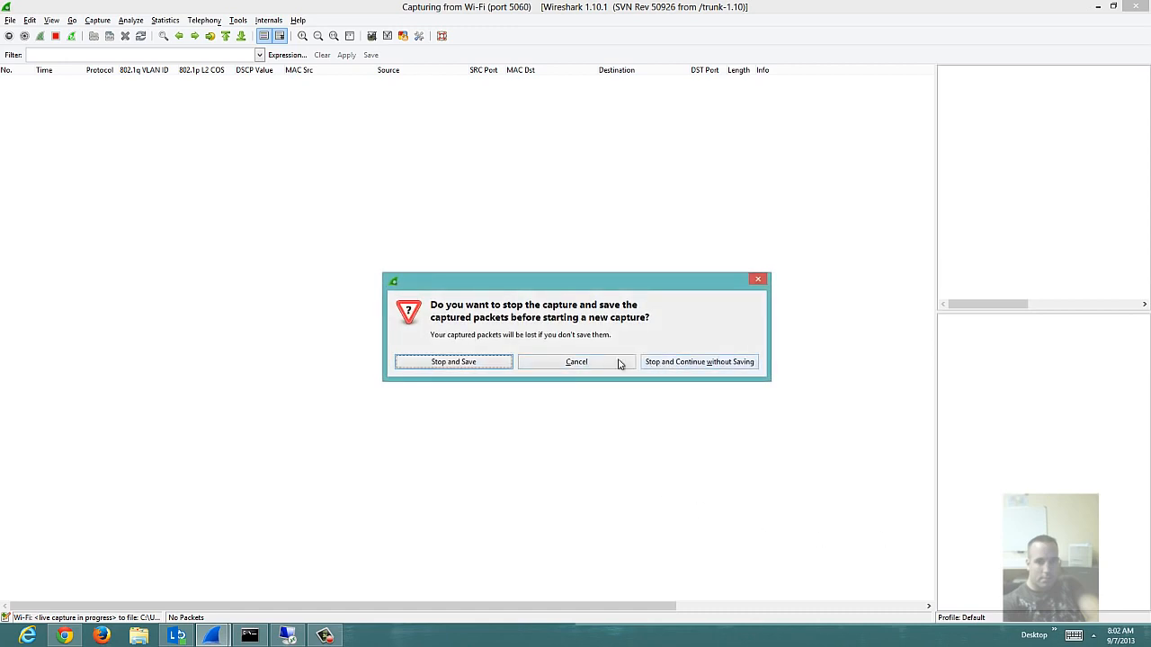
left_click(657, 364)
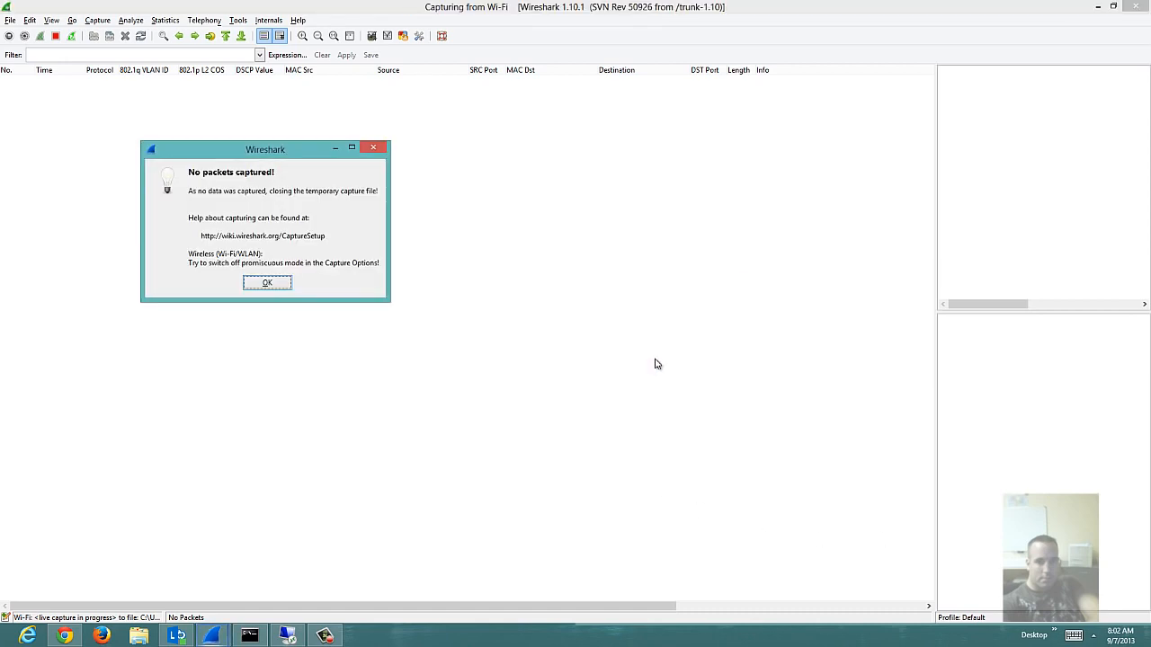
left_click(258, 285)
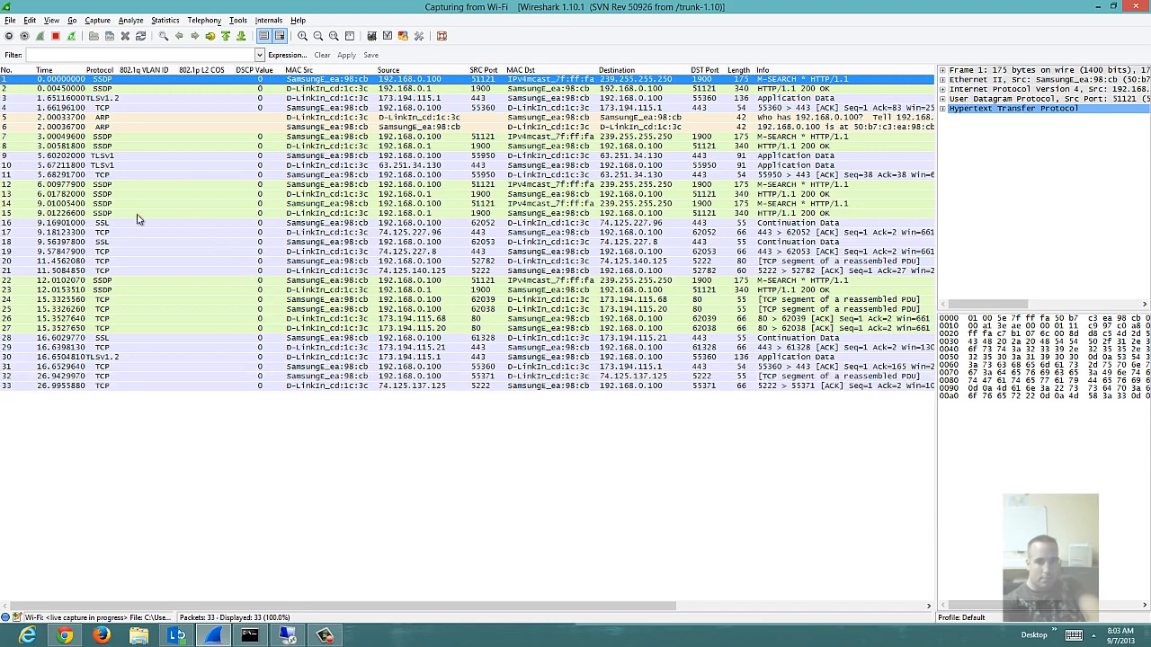
Stop the running capture and apply the display filter tcp.port == 80 to the packet list.
left_click(54, 37)
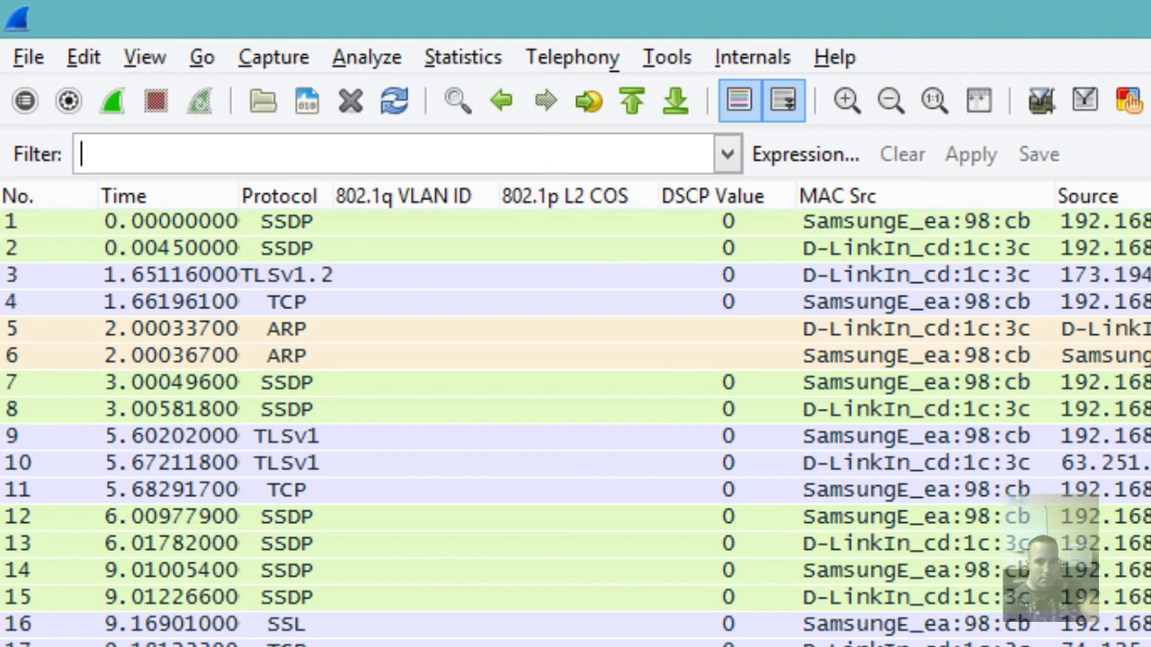
type("tcp")
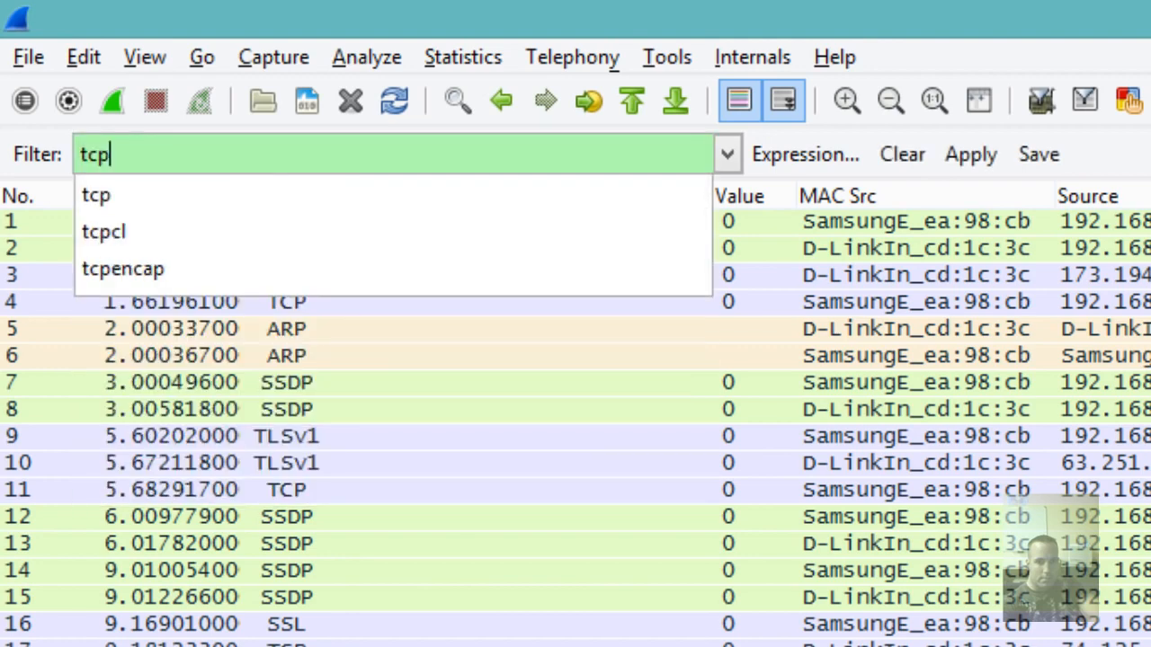
type(".")
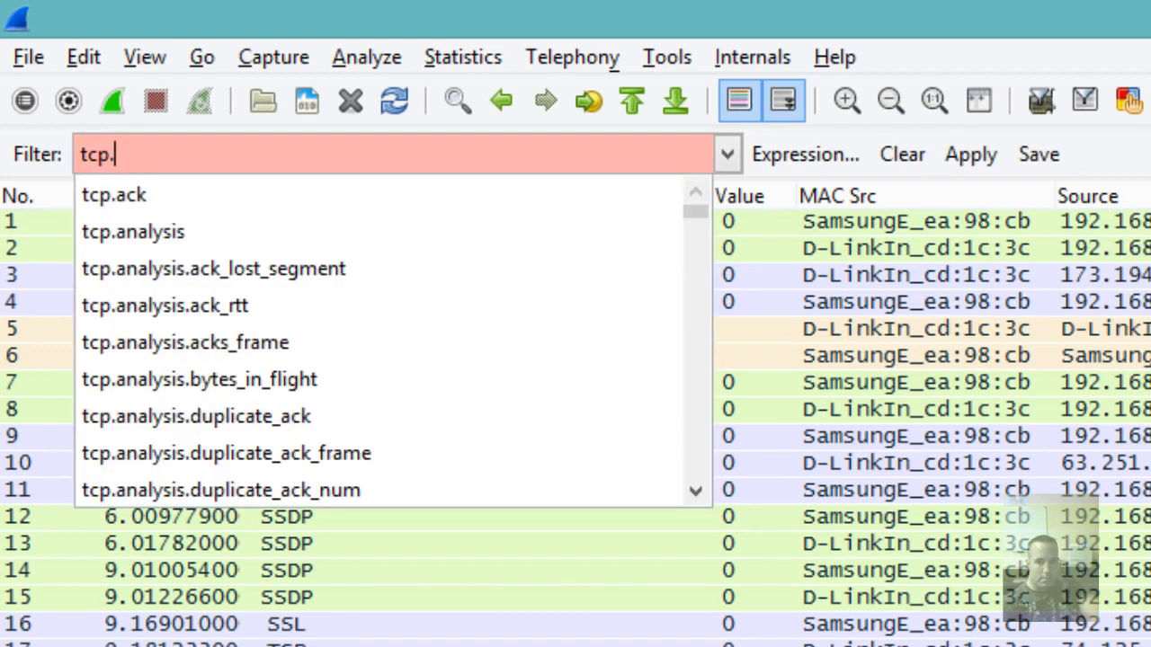
type("po")
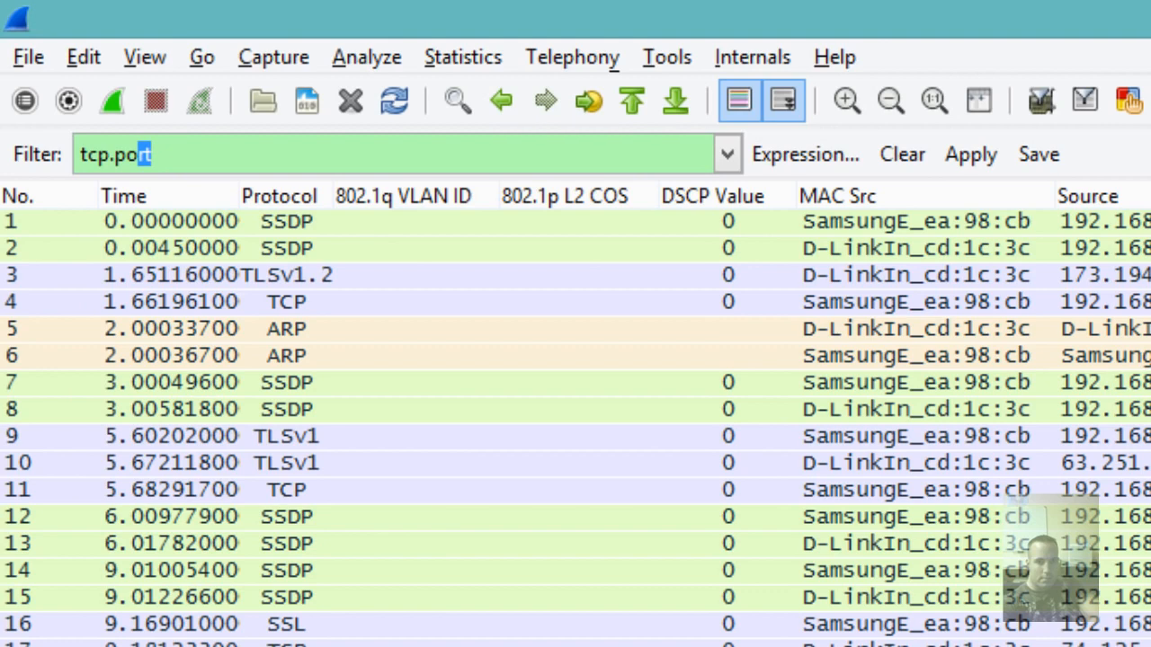
type("rt == 80")
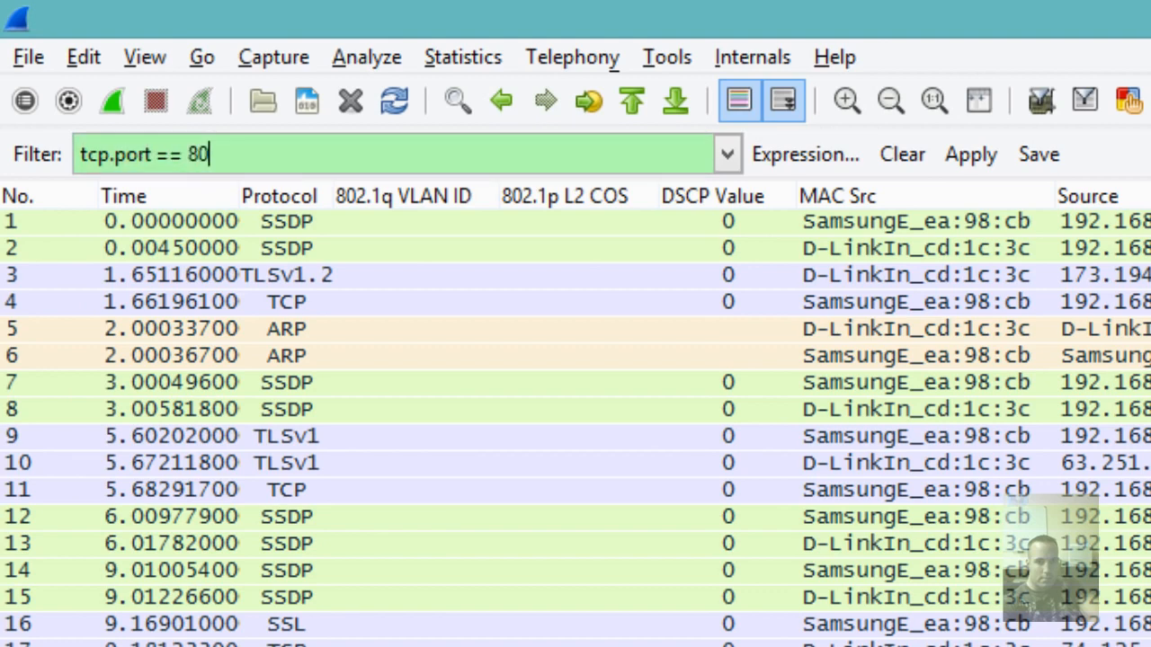
key("Return")
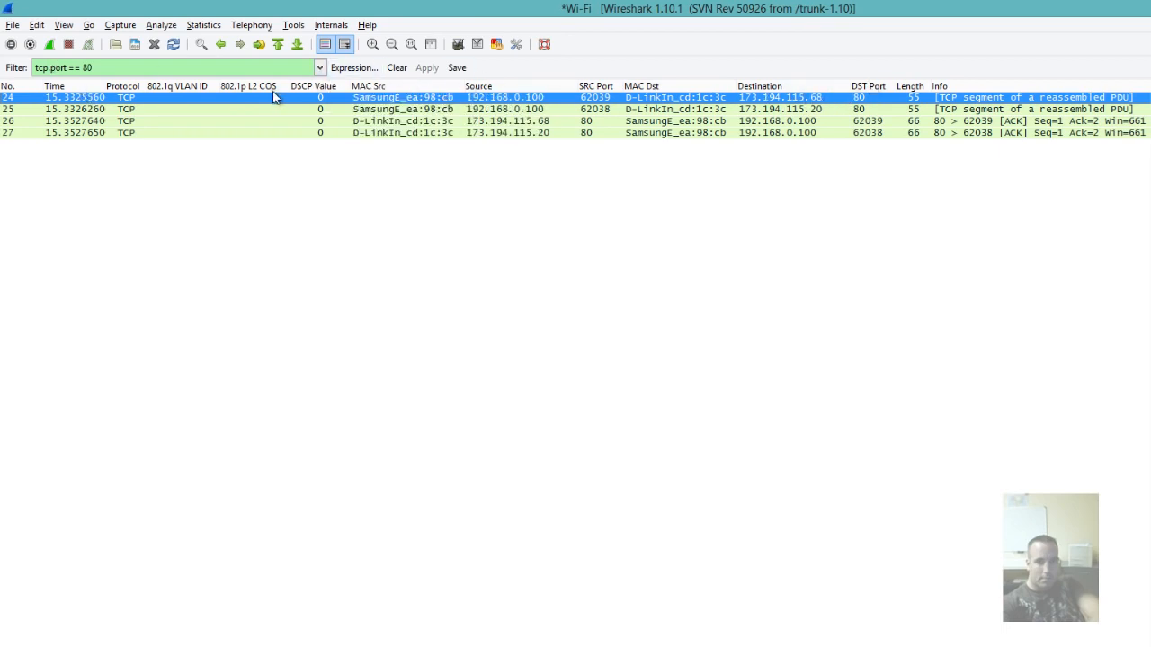
Negate the port 80 display filter so it reads !tcp.port == 80, and apply it.
left_click(106, 70)
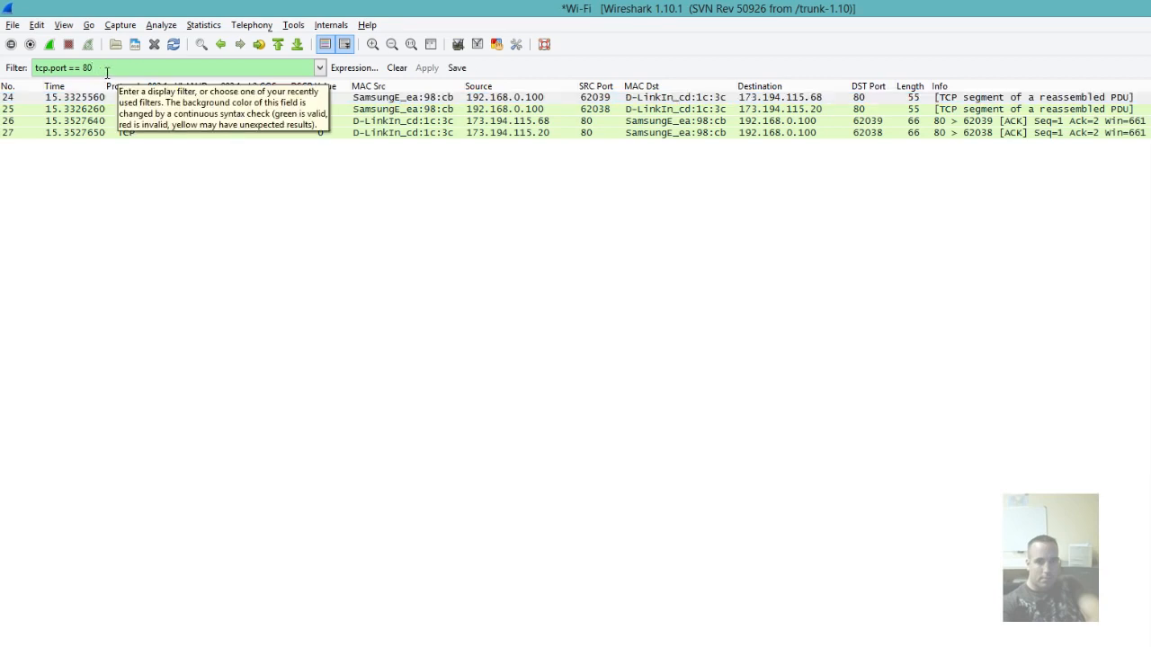
key("Left")
key("Left")
key("Left")
key("Left")
key("Left")
key("Left")
key("Left")
key("Left")
key("Left")
key("Left")
key("Left")
key("Left")
key("Left")
key("Left")
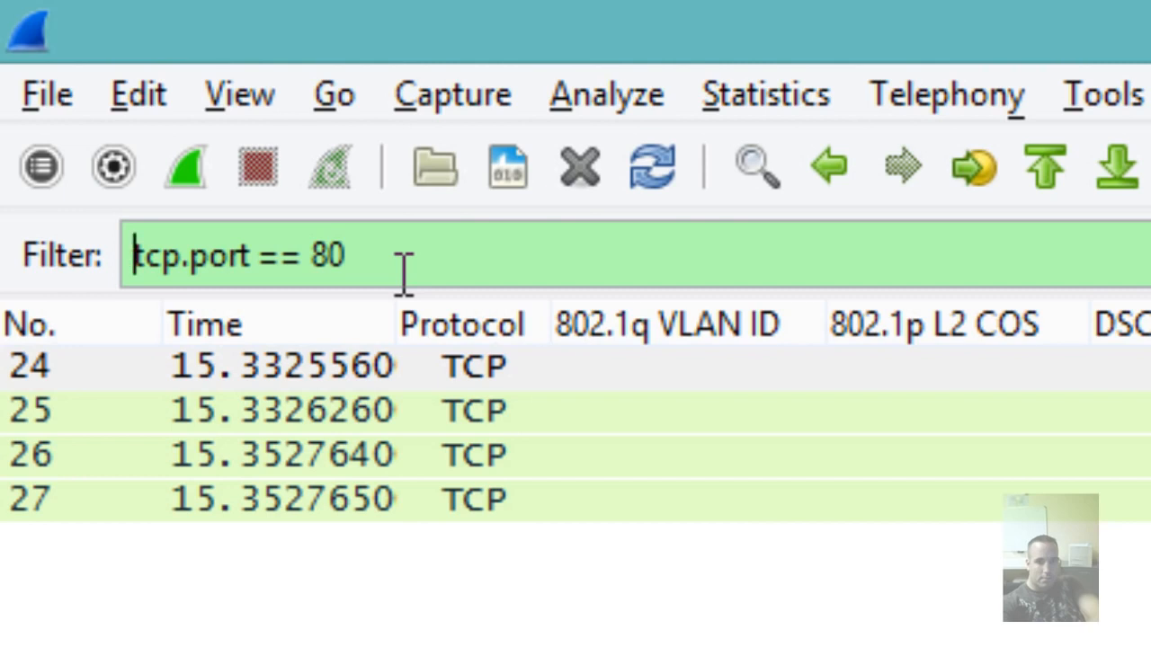
type("!")
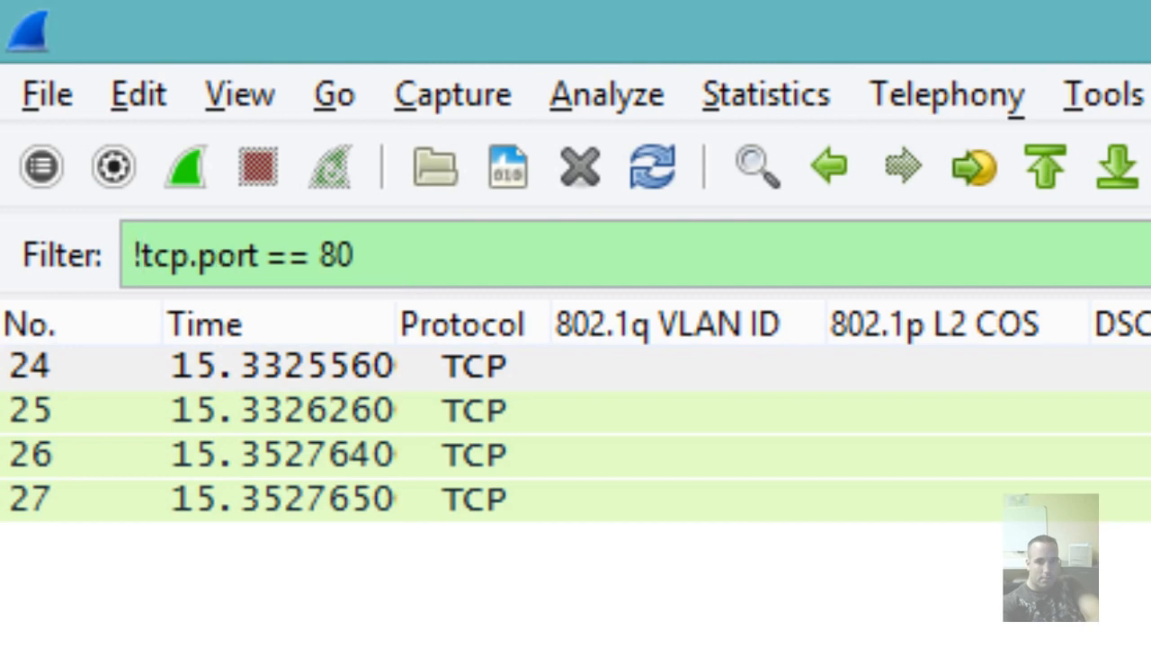
key("Return")
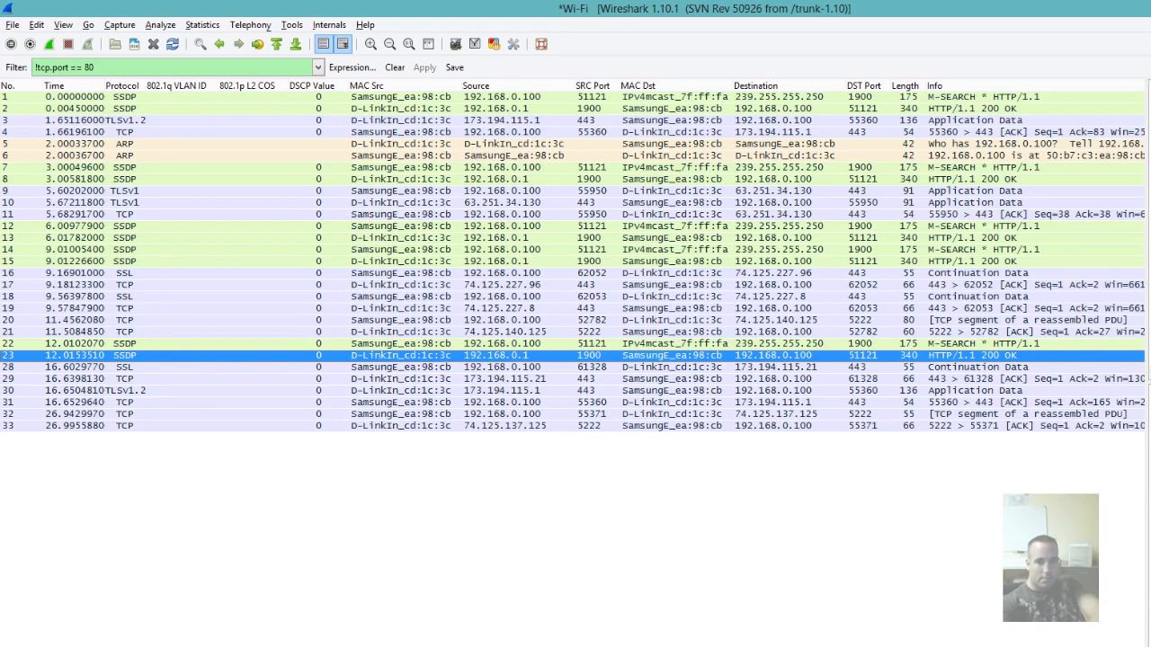
Start a new Wi-Fi capture, continuing without saving the previously captured packets.
left_click(116, 27)
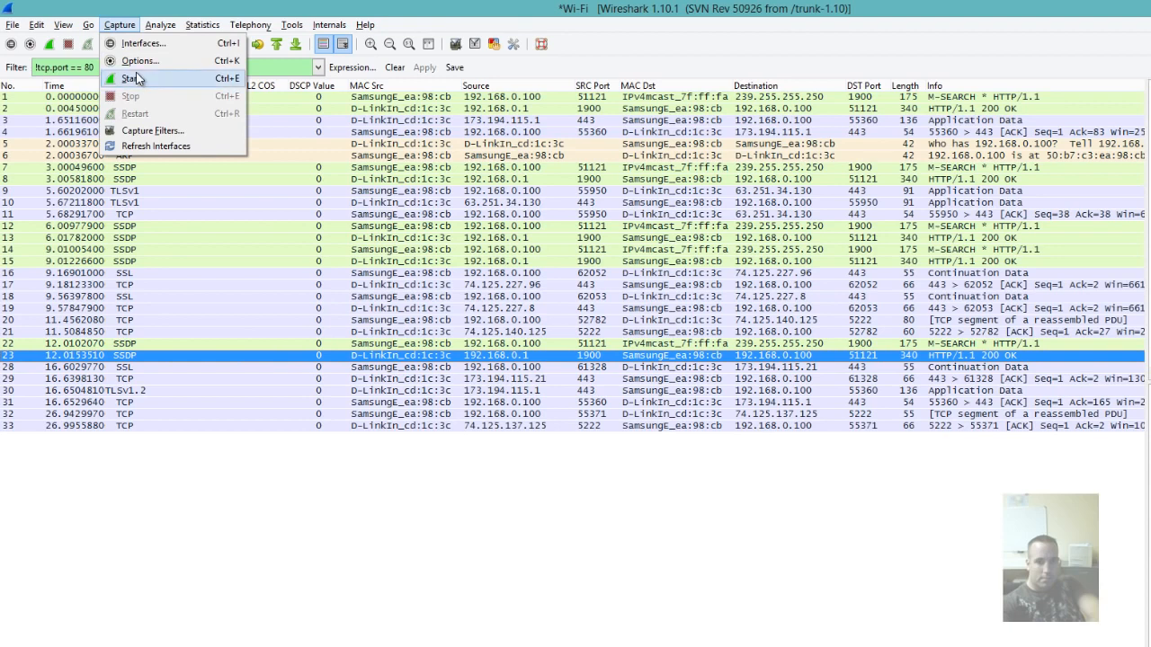
left_click(133, 78)
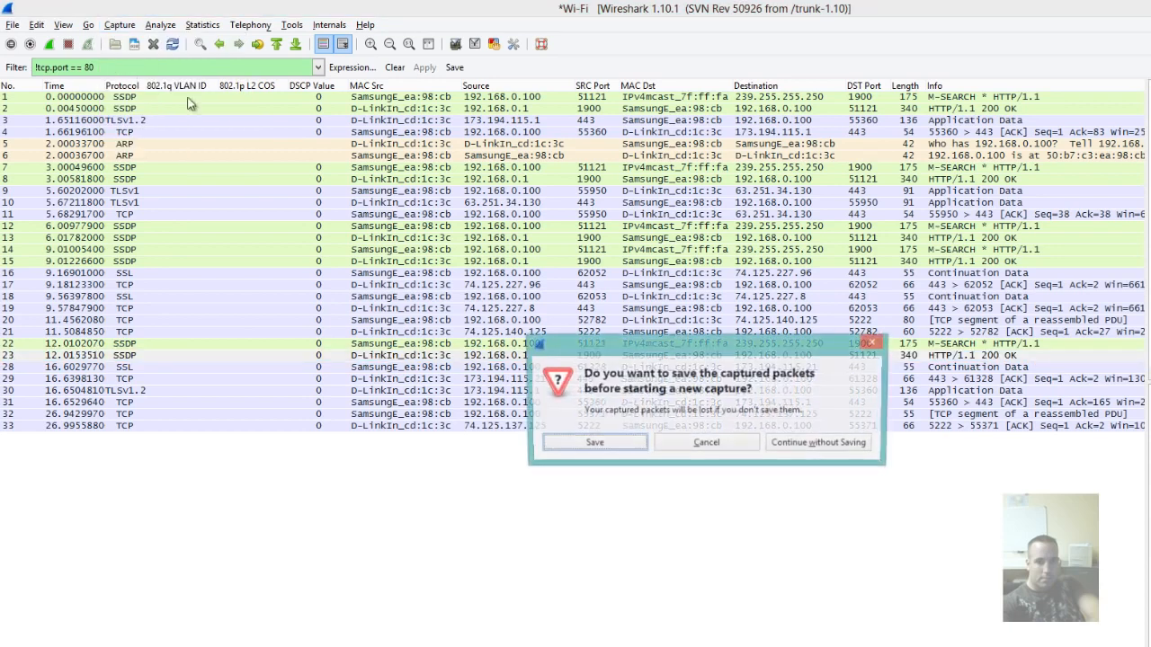
left_click(802, 446)
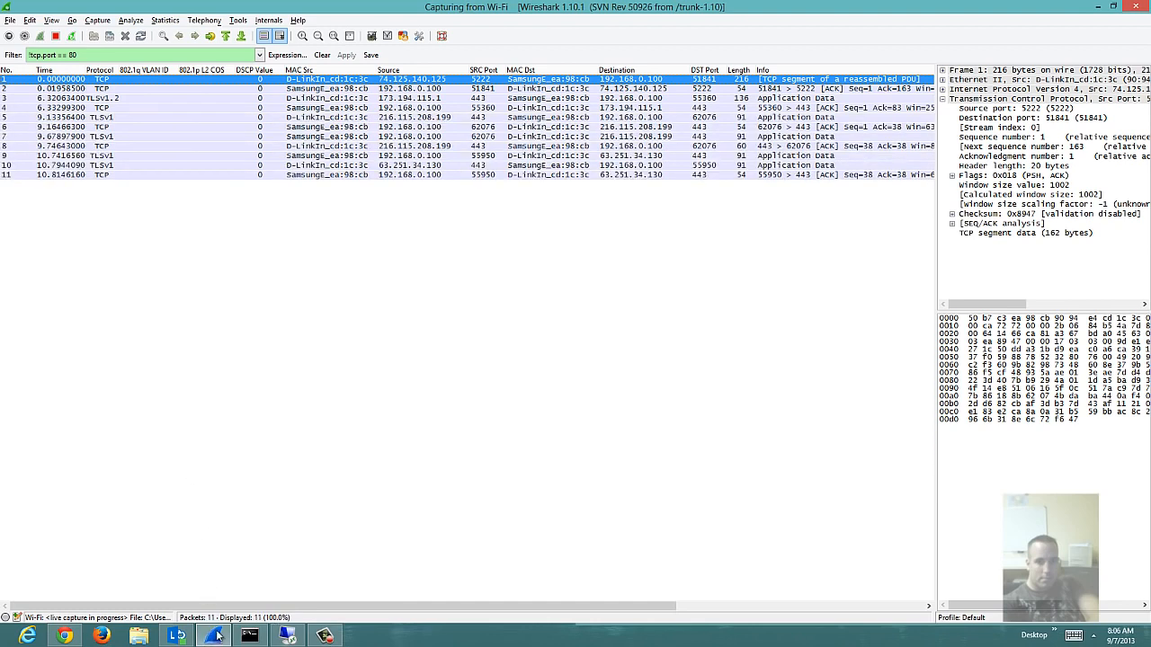
Remove the negation from the display filter and apply it as tcp.port == 80.
mouse_move(217, 635)
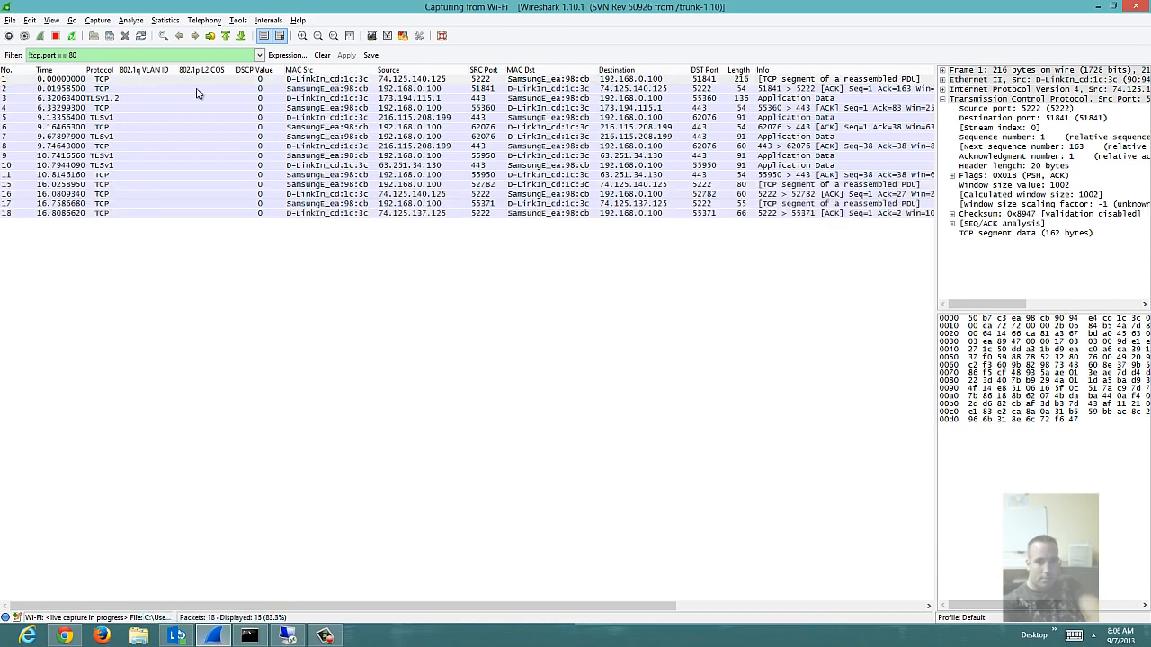
key("Delete")
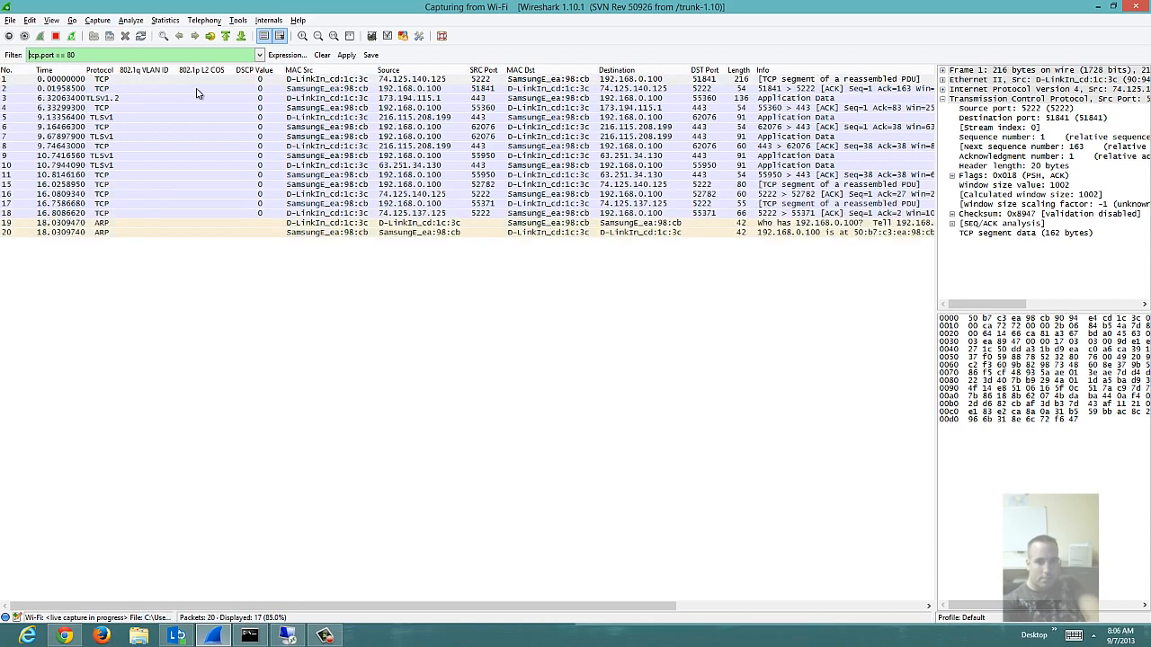
key("Return")
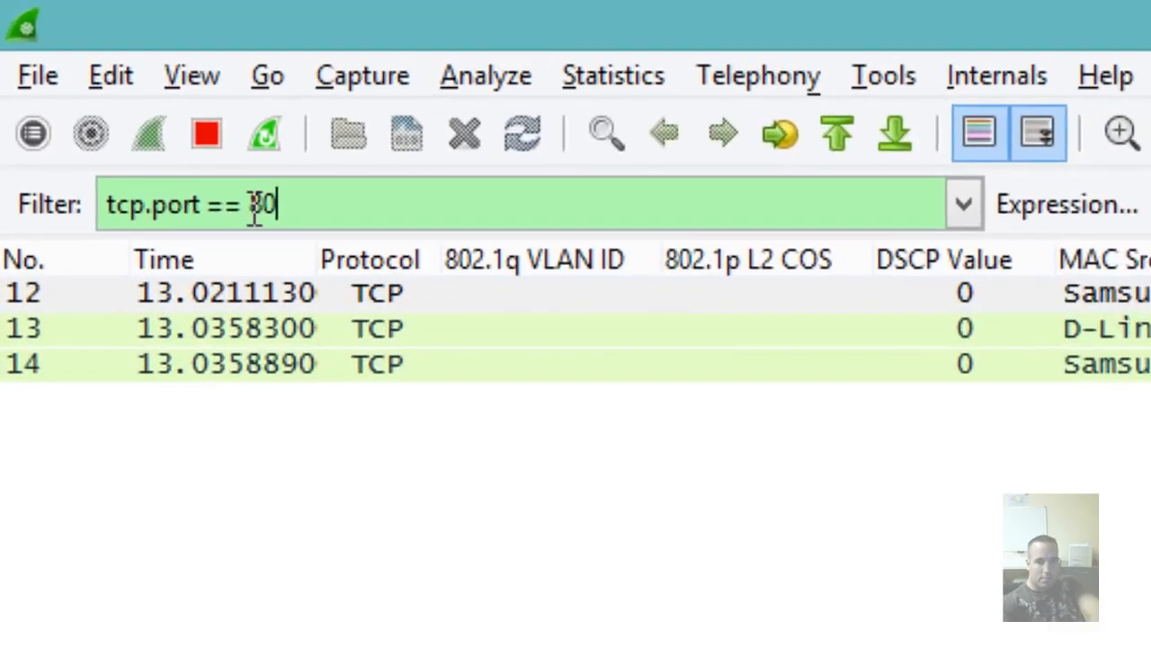
Replace the display filter with icmp and apply it to the live capture.
left_click_drag(138, 107, 16, 108)
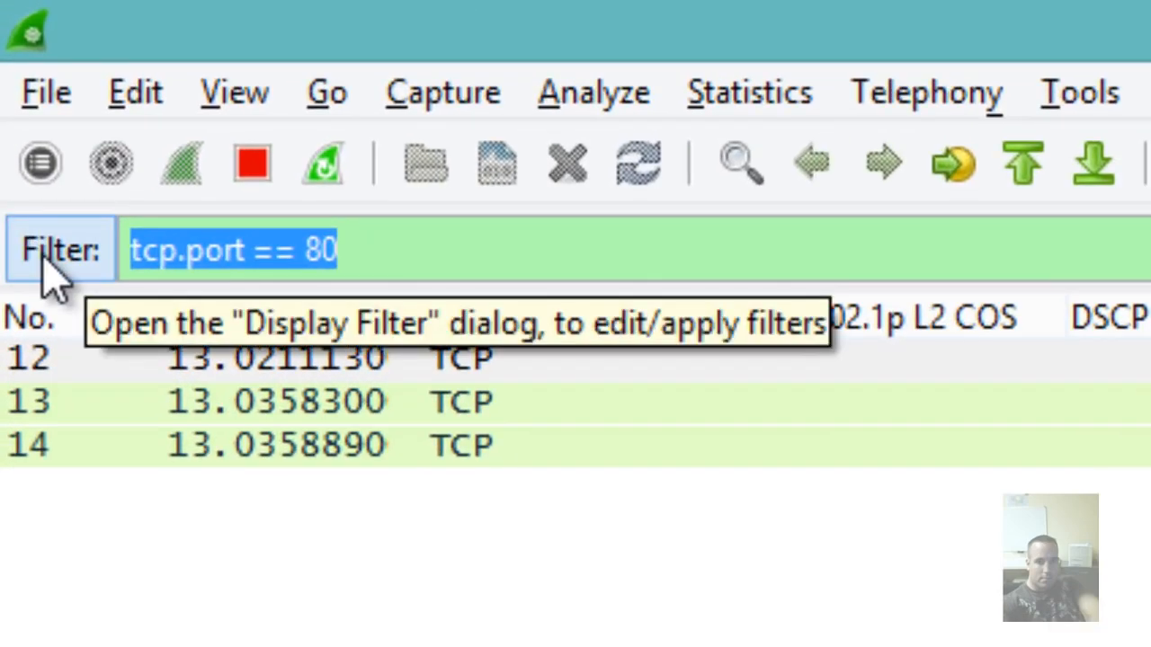
type("icmp")
key("Return")
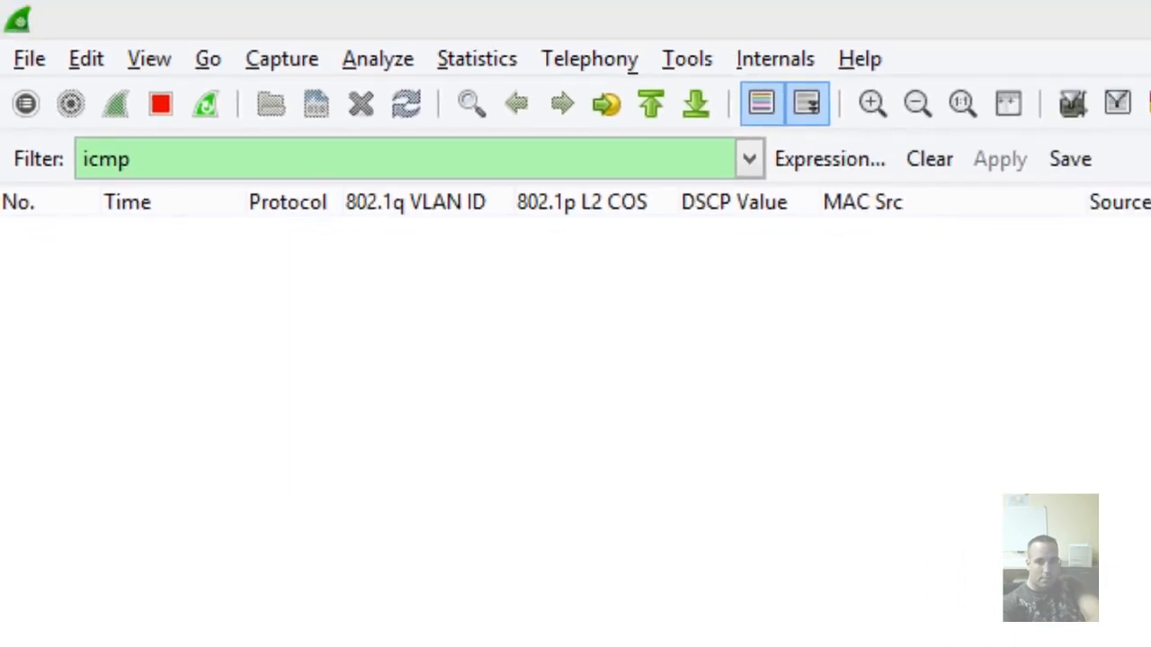
Open a Command Prompt and start a continuous ping with ping 8.8.8.8 -t.
left_click(39, 626)
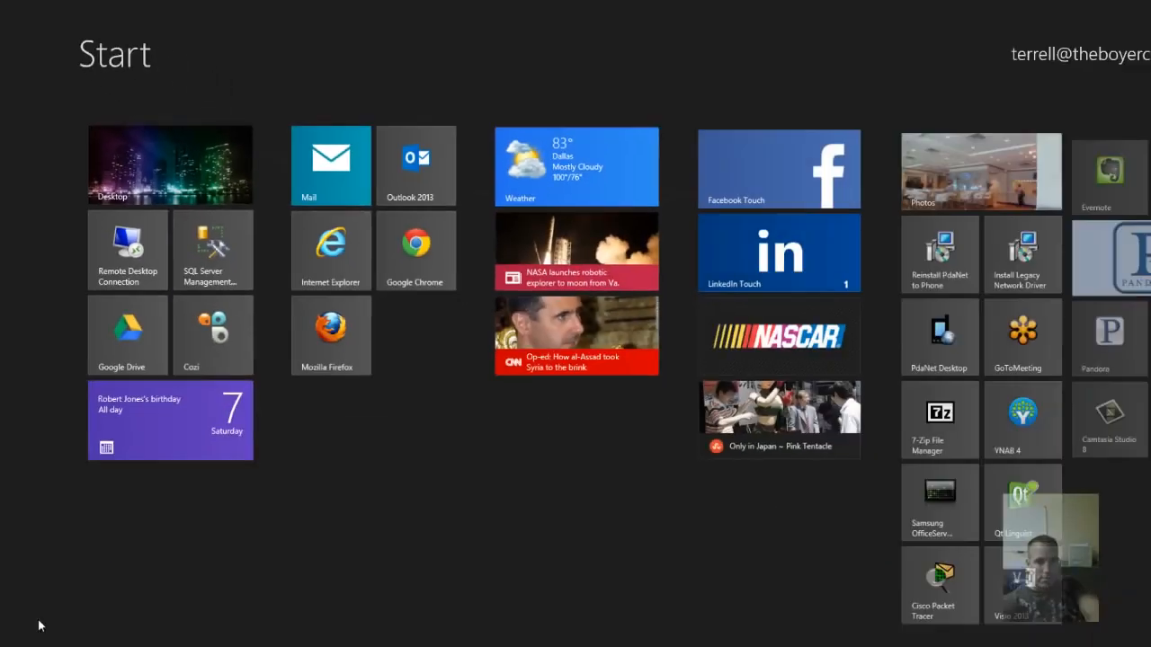
type("cmd")
key("Return")
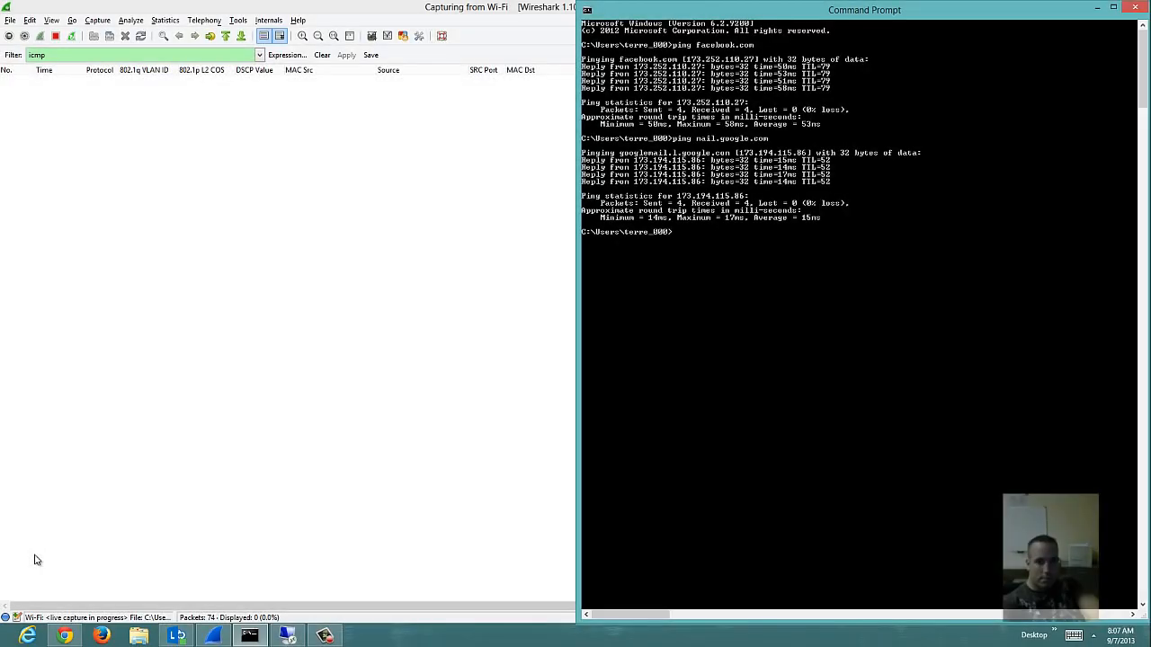
type("ping 8.8.")
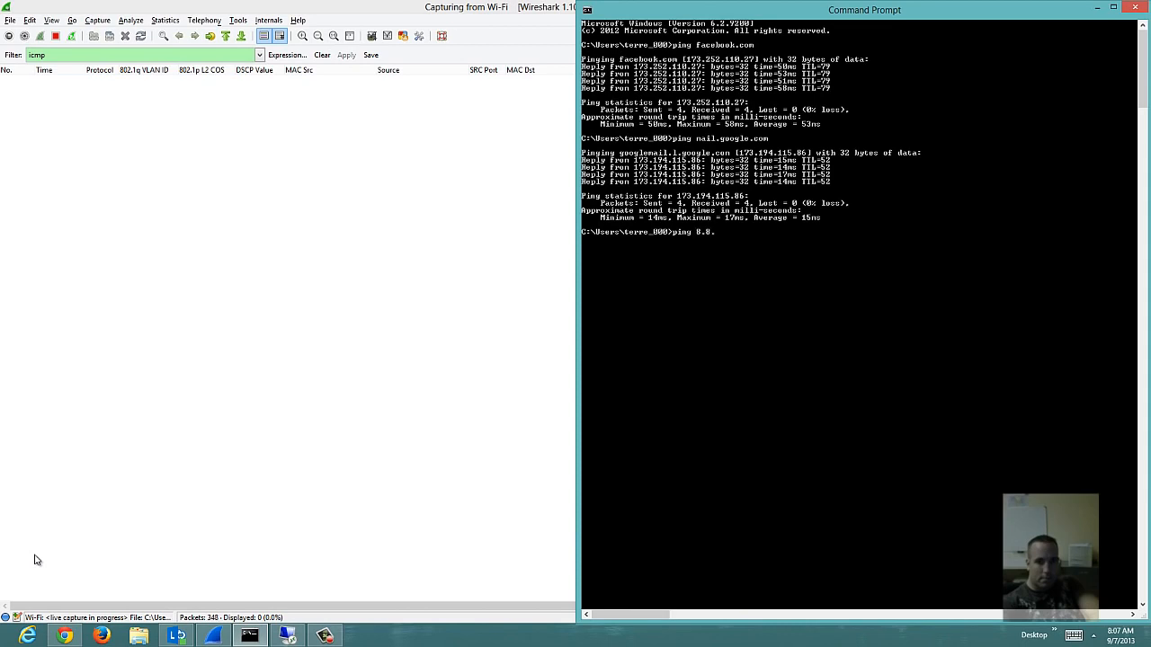
type("8.8 -t")
key("Return")
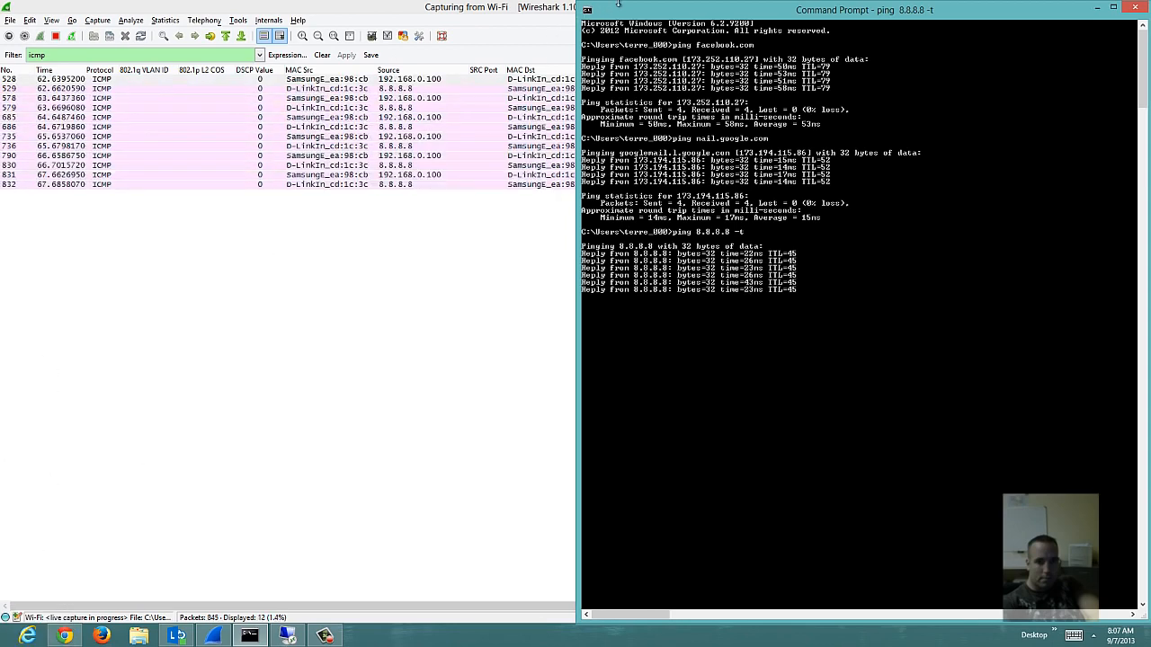
Arrange the Wireshark window side by side with the Command Prompt, and stop the continuous ping.
left_click_drag(759, 5, 1150, 5)
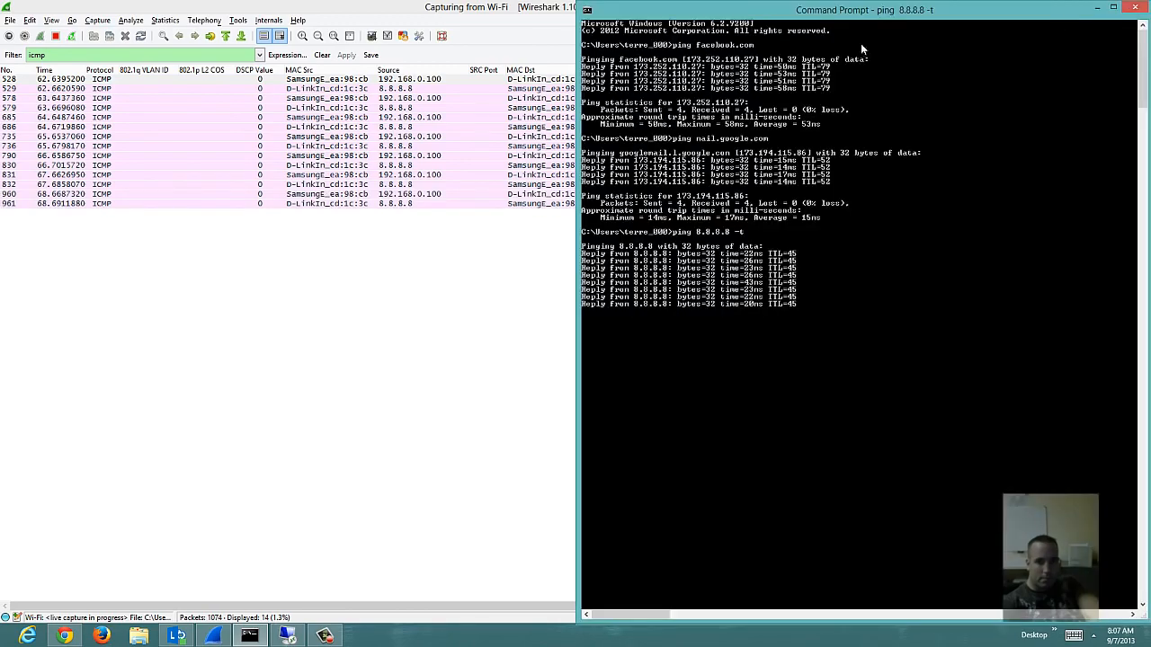
left_click_drag(434, 7, 136, 47)
key("super+Left")
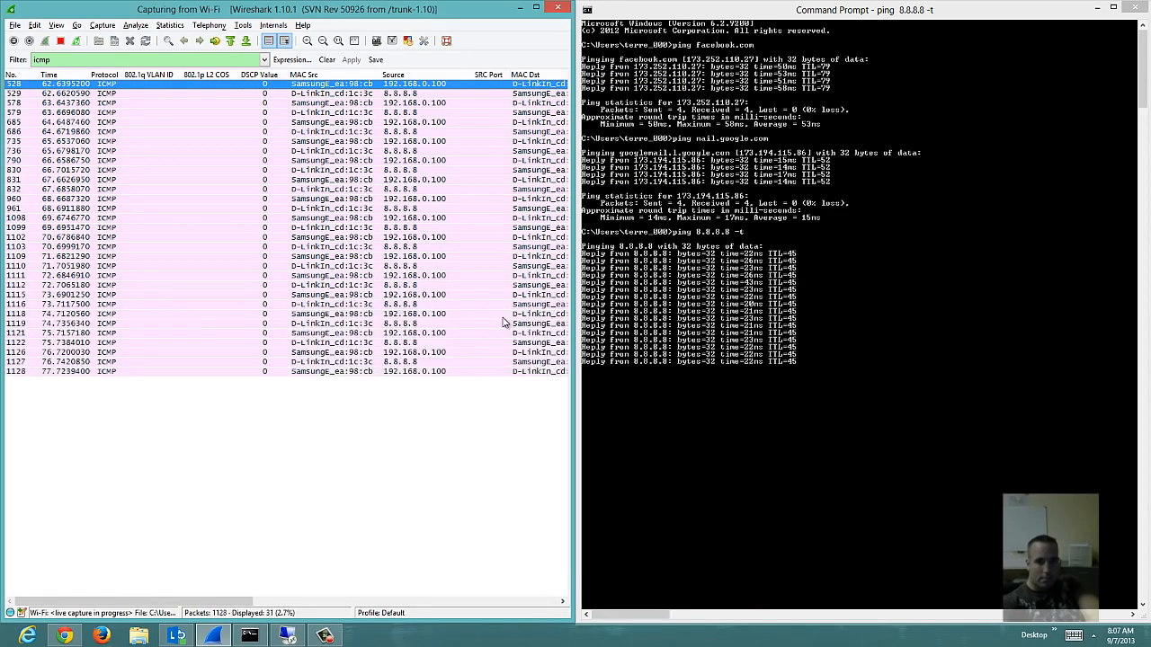
left_click(773, 507)
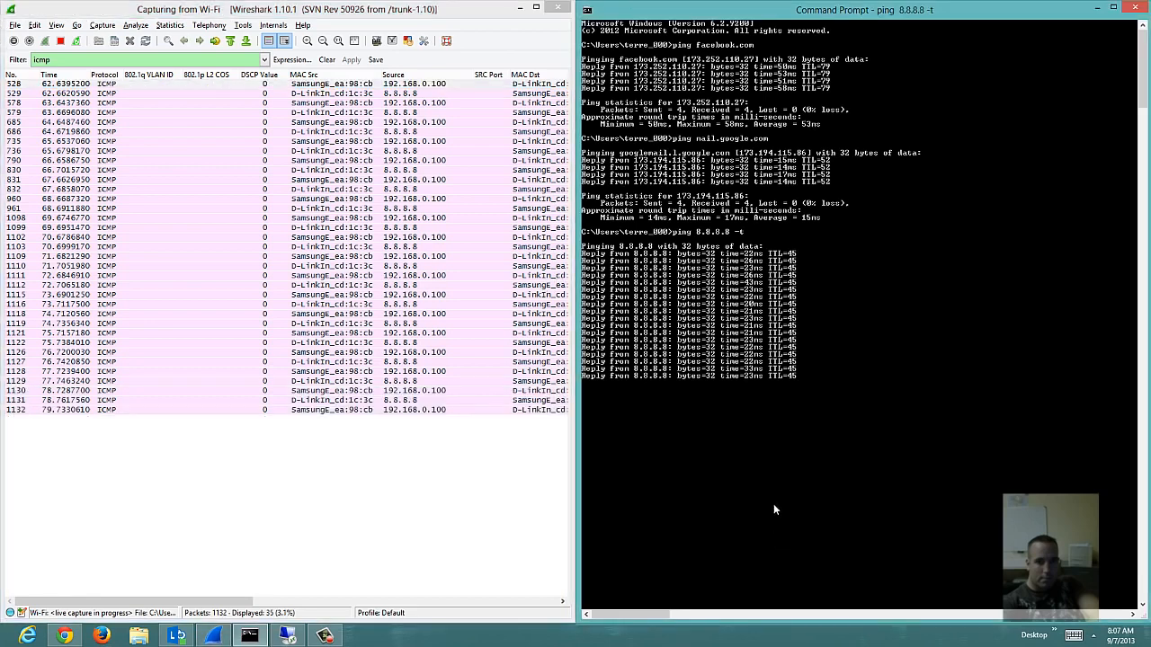
key("ctrl+c")
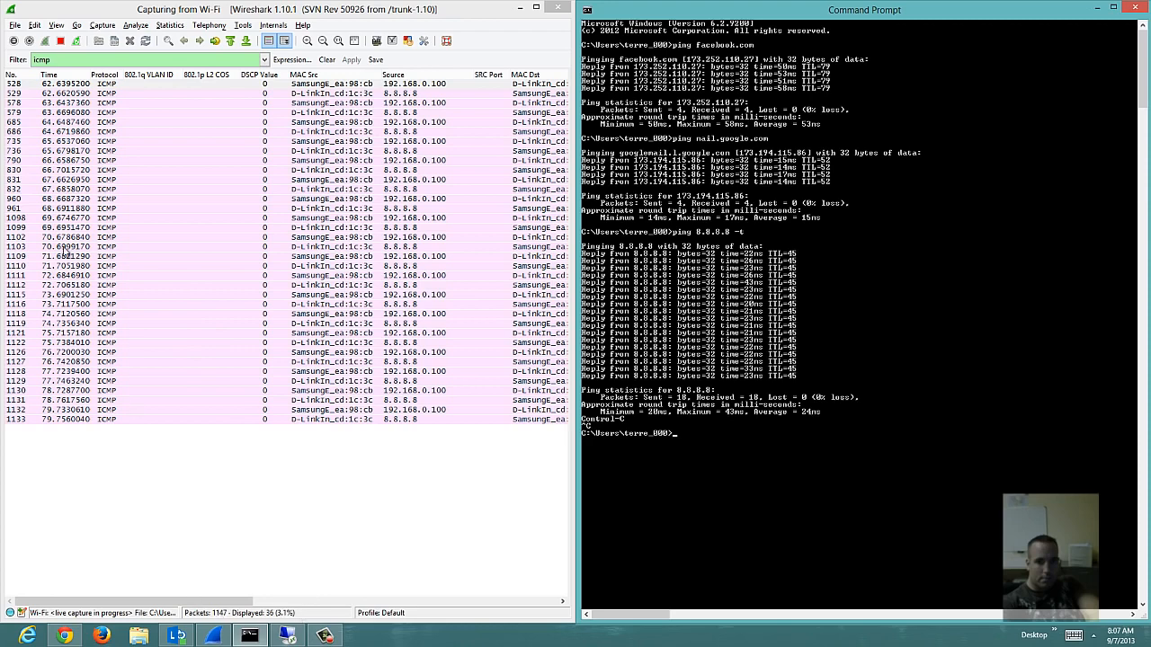
Clear the icmp display filter in Wireshark and go back to the first captured packets.
left_click(328, 59)
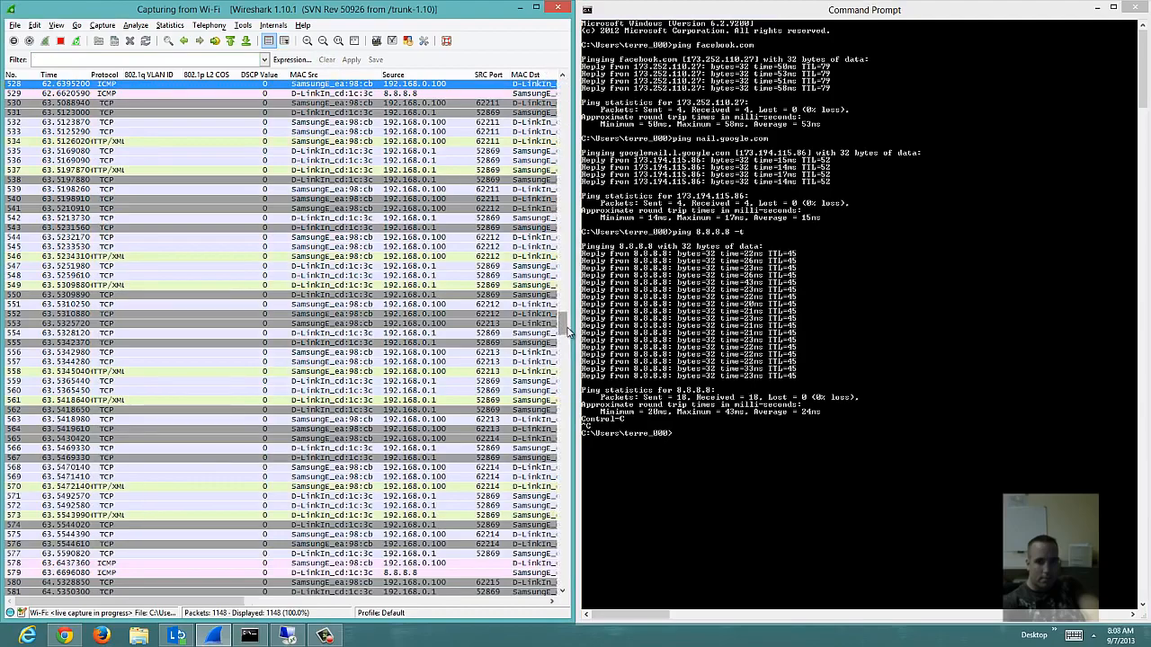
left_click_drag(563, 311, 518, 65)
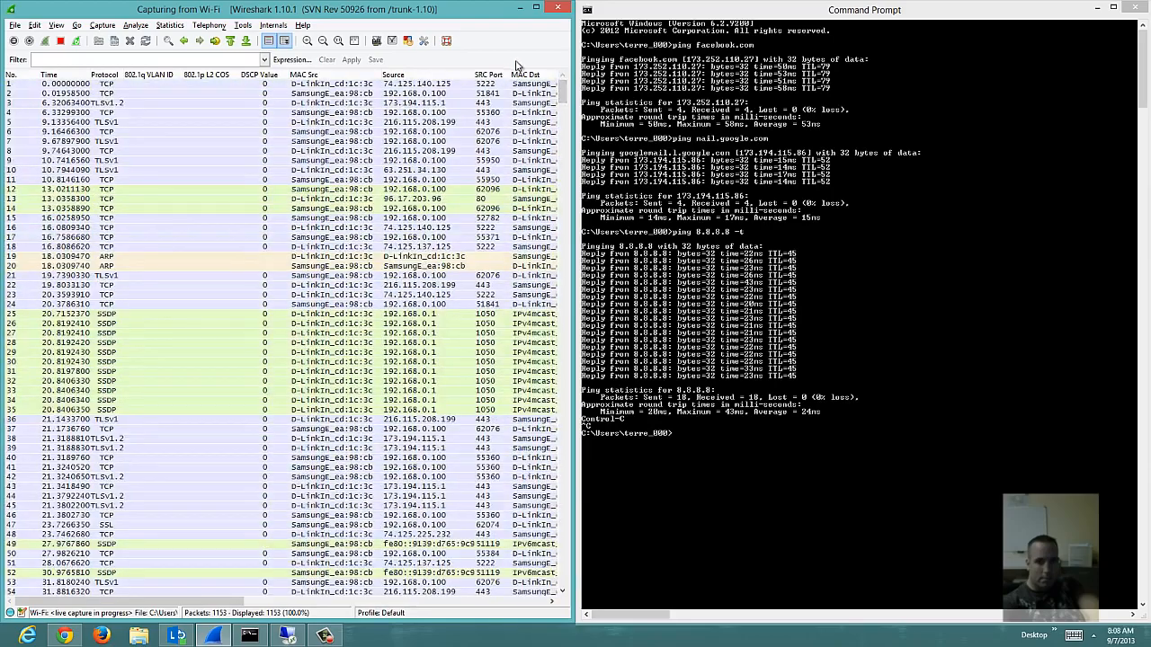
Close the Command Prompt, maximize the Wireshark window and widen the packet list to show the DST Port column.
left_click(1134, 7)
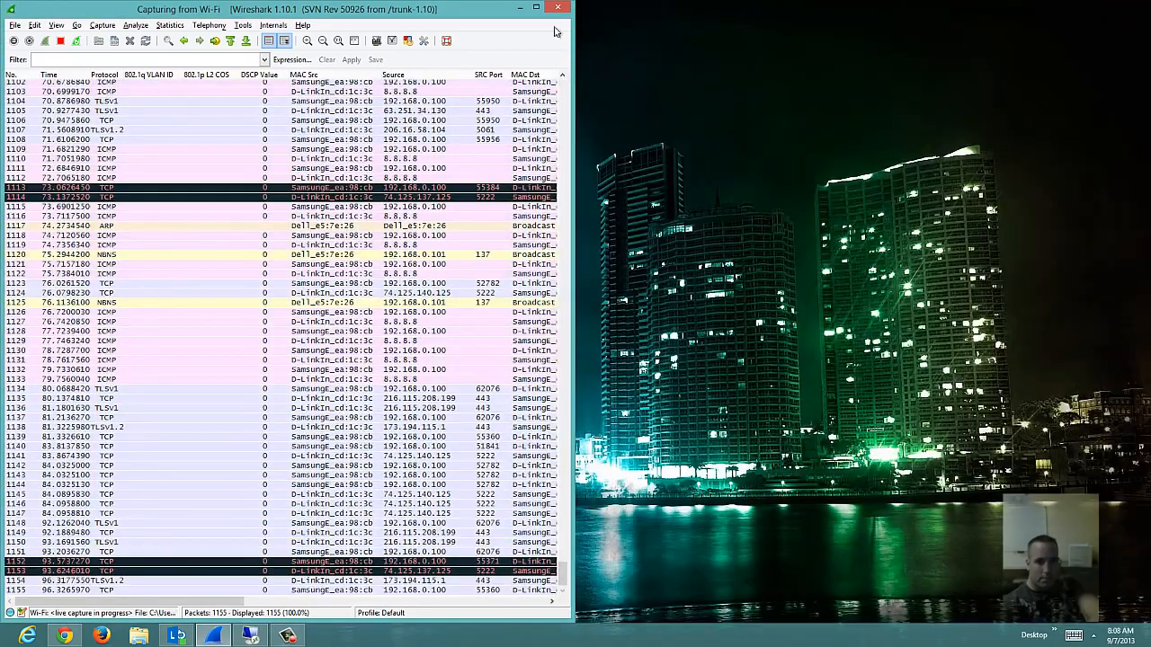
left_click(536, 7)
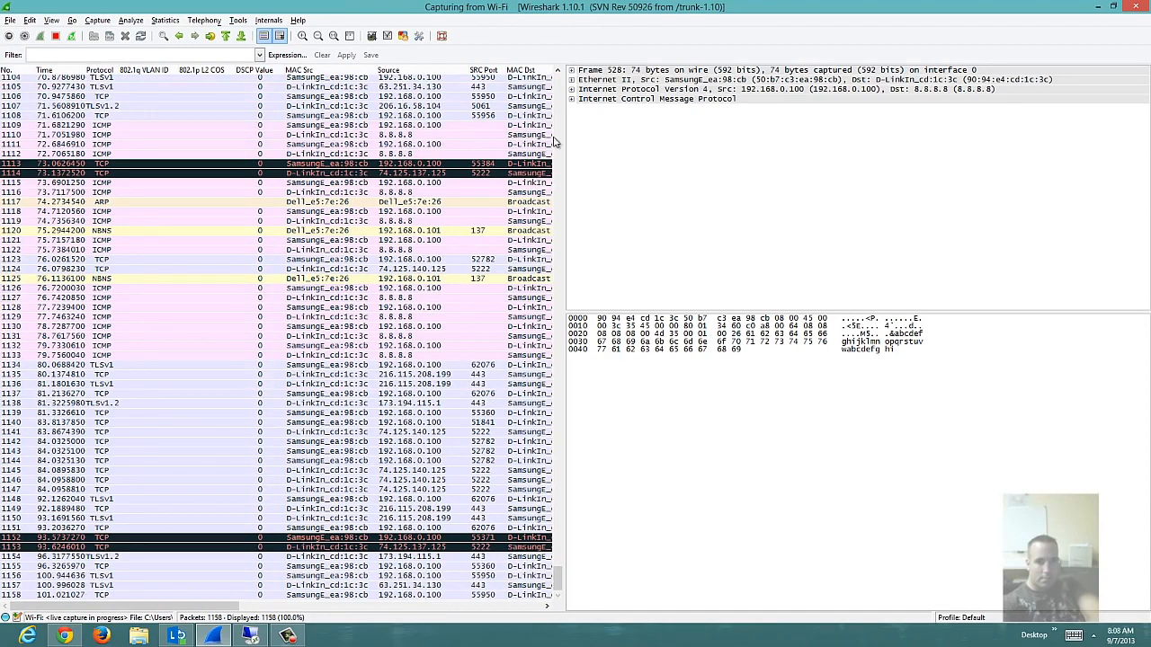
left_click_drag(564, 134, 732, 147)
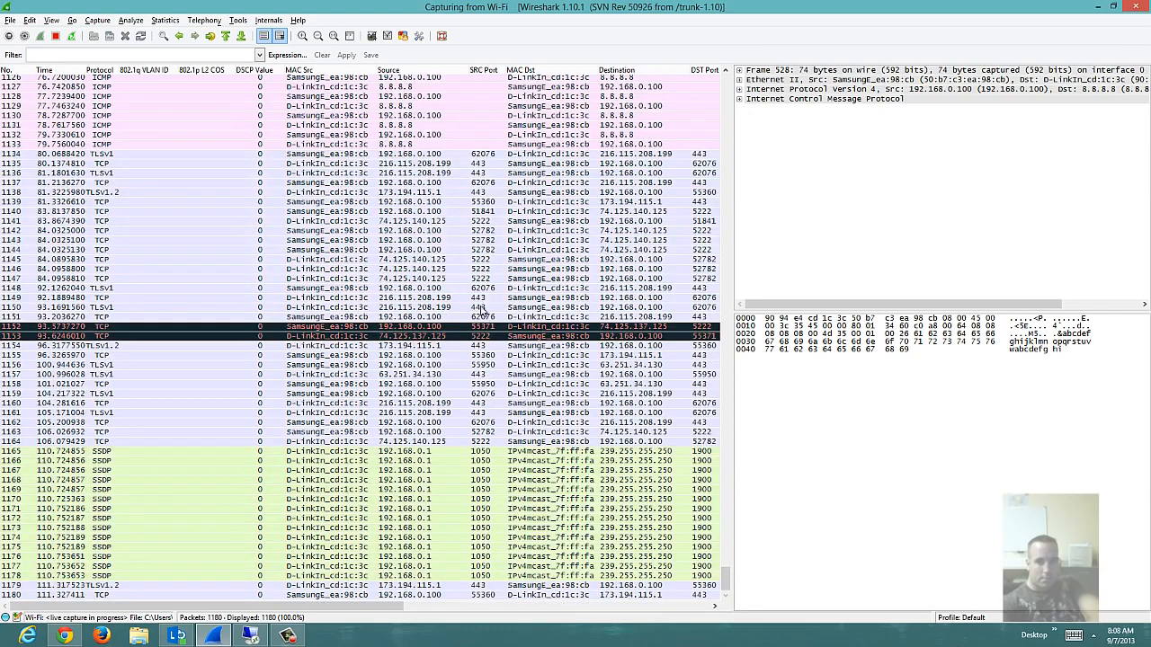
Apply the display filter icmp to the captured packets.
left_click(478, 297)
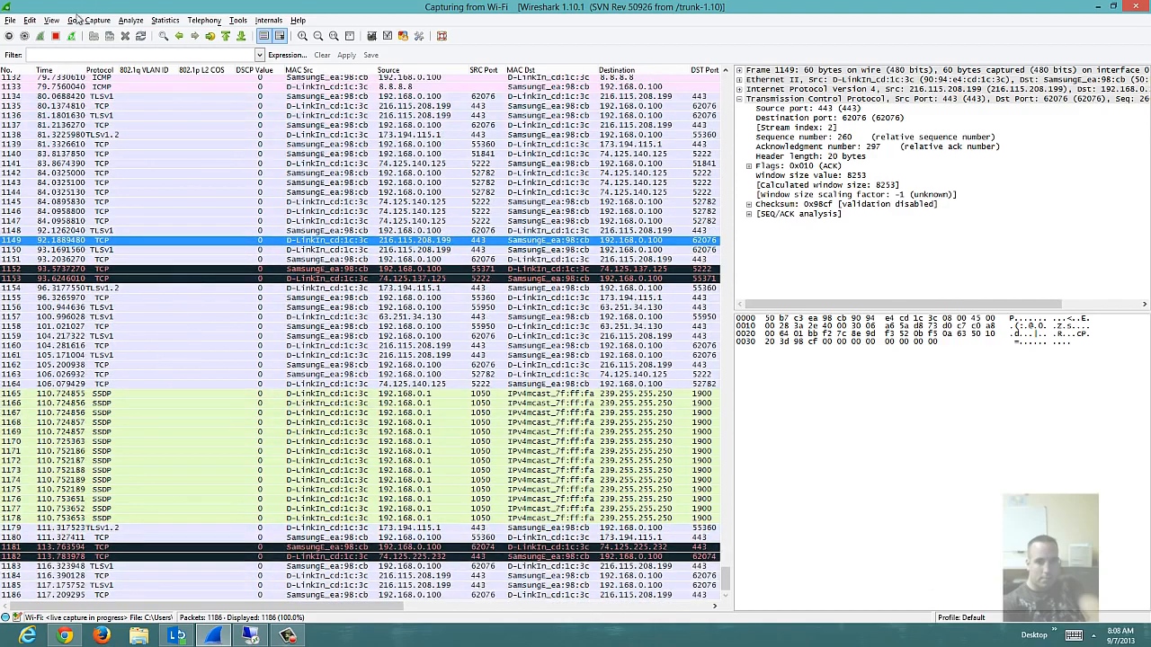
left_click(96, 55)
type("ic")
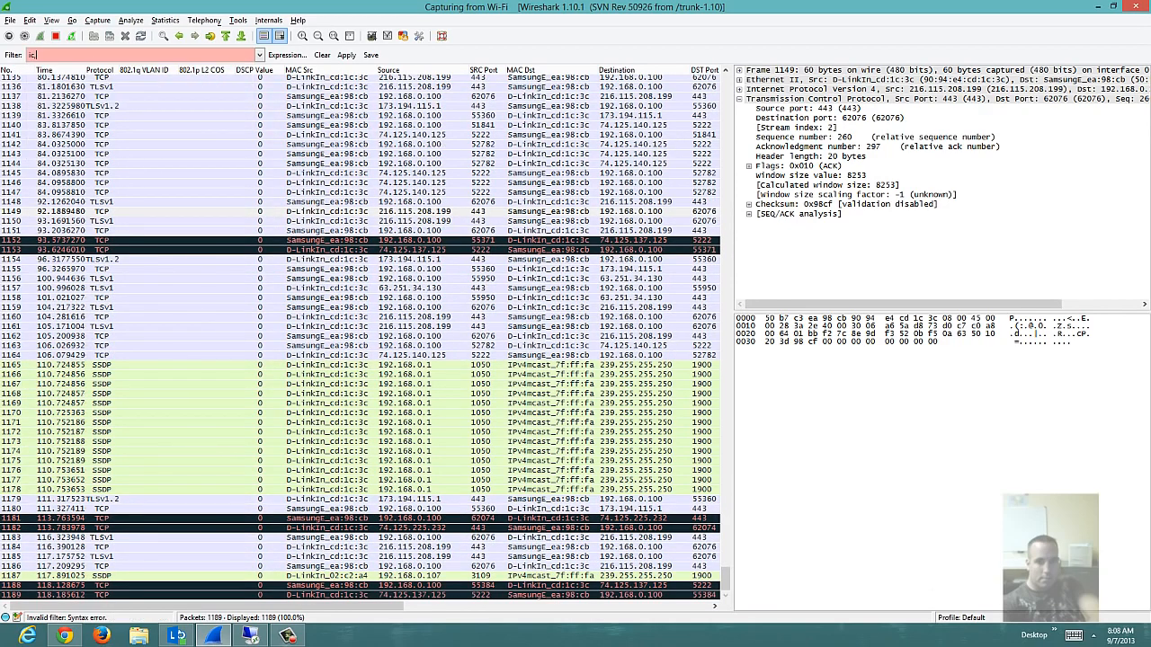
key("BackSpace")
key("BackSpace")
type(",p")
key("BackSpace")
key("BackSpace")
type("mp")
key("Return")
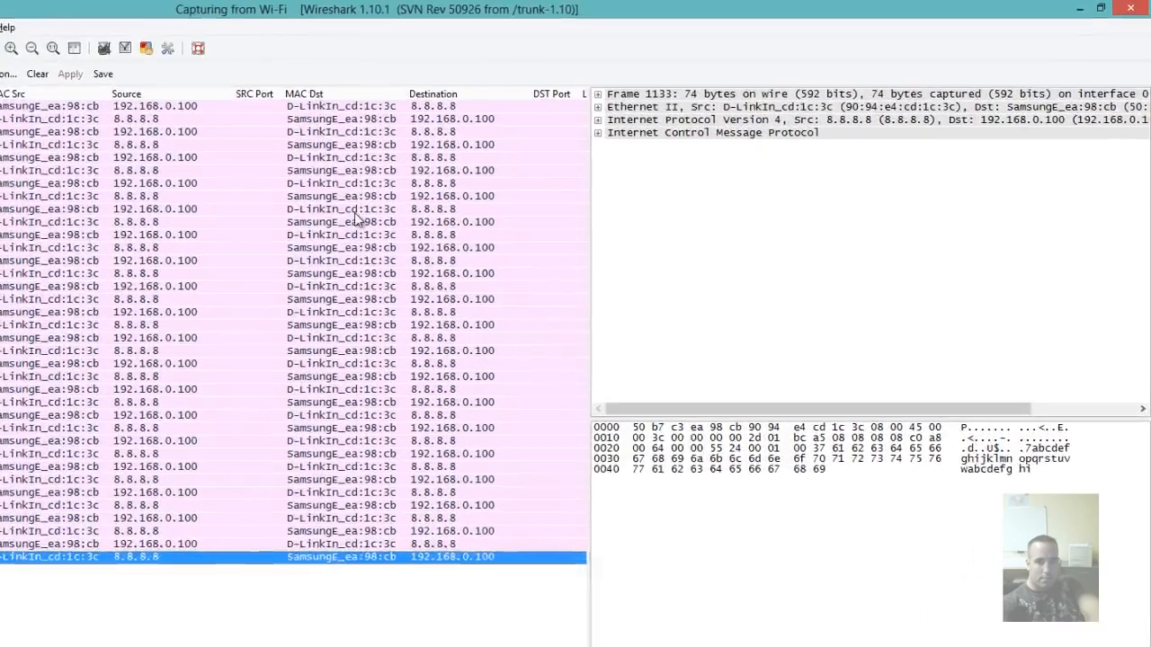
Inspect the ICMP and IPv4 details of packet 735, including its data and the Differentiated Services Field.
left_click(575, 136)
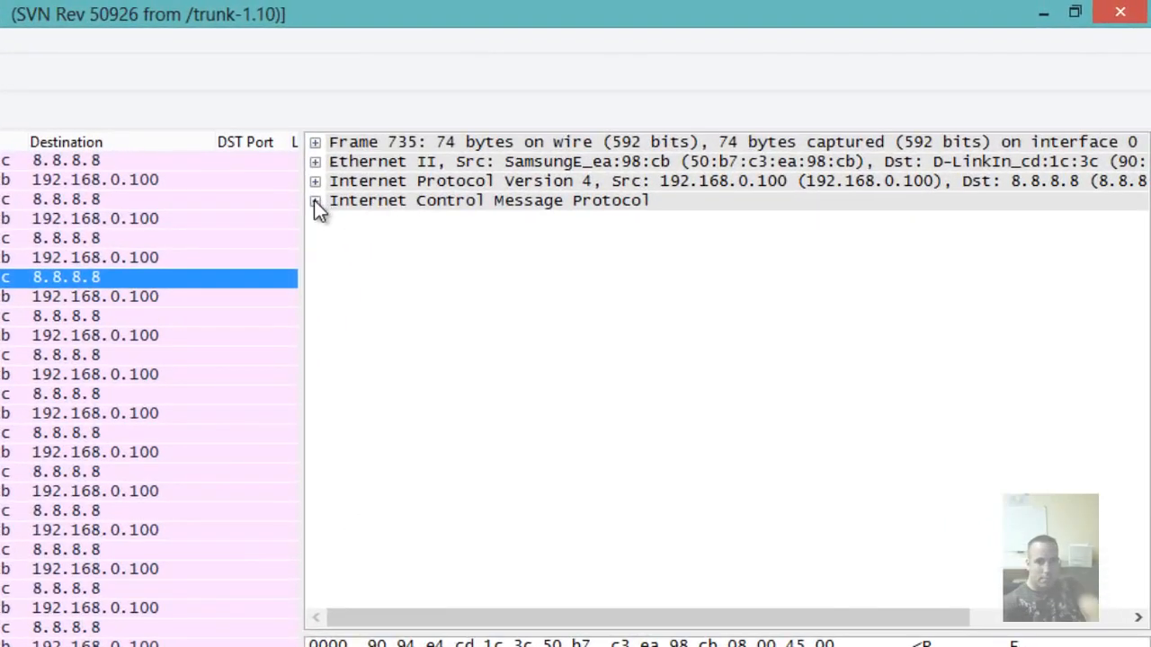
left_click(316, 201)
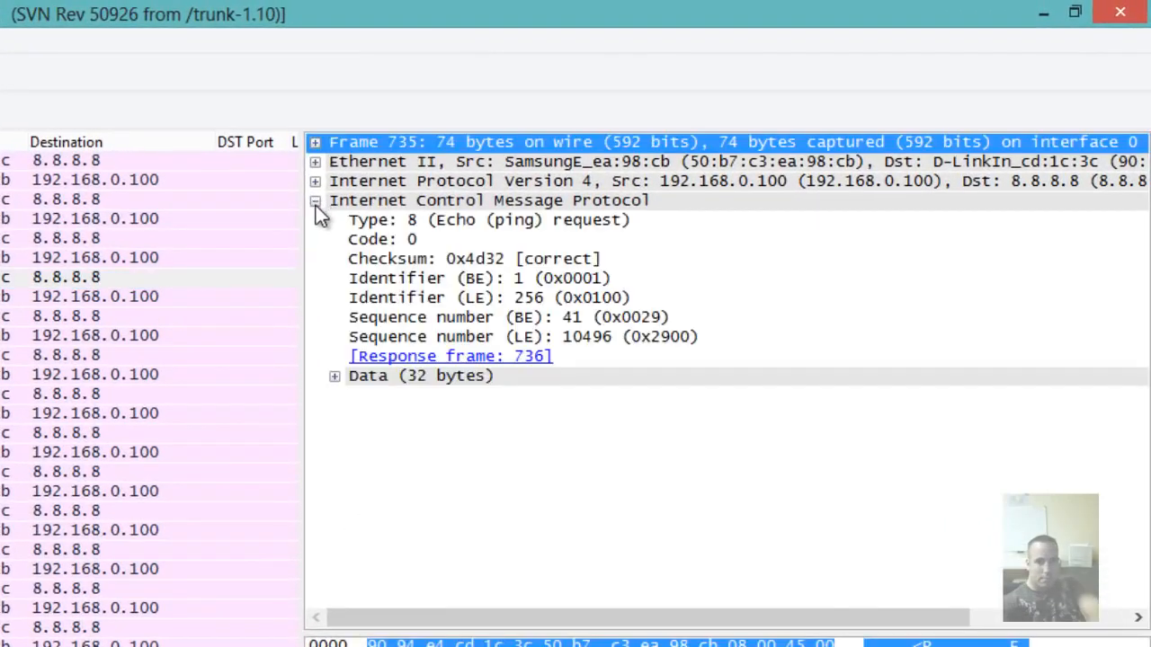
left_click(334, 377)
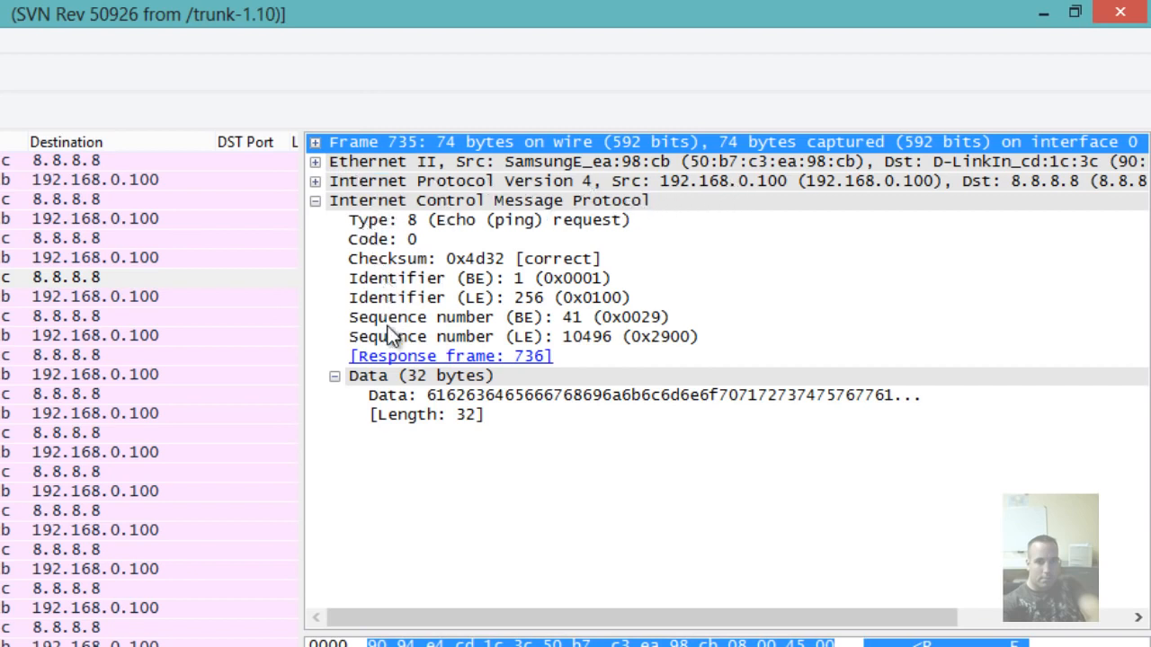
left_click(314, 183)
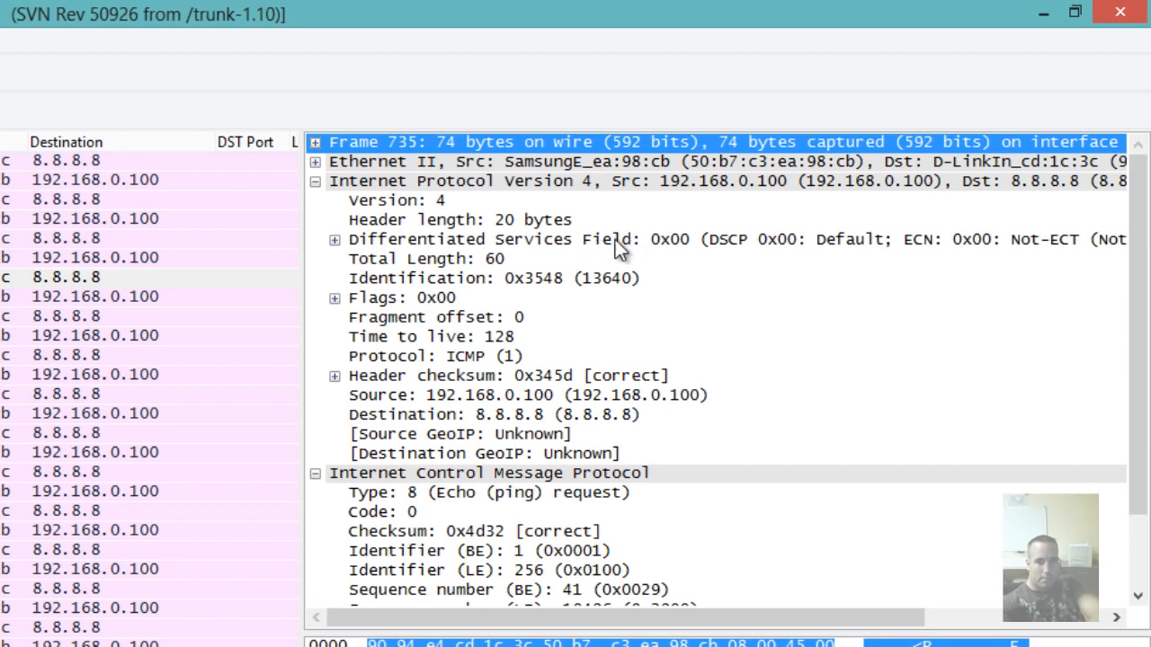
left_click(334, 240)
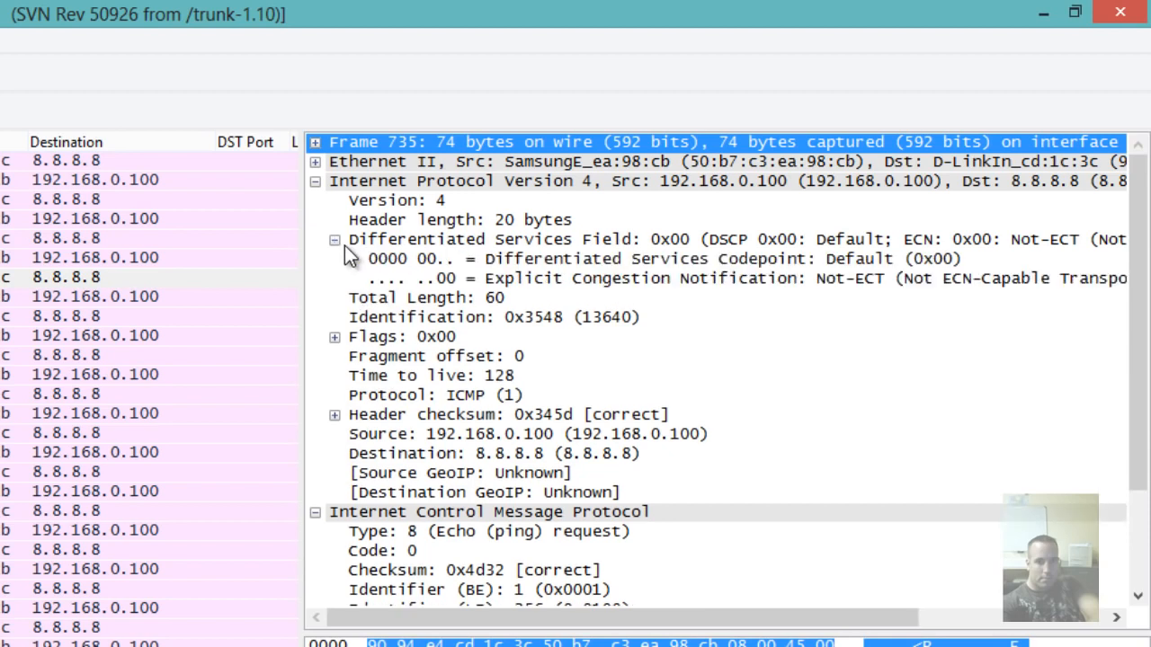
left_click(344, 245)
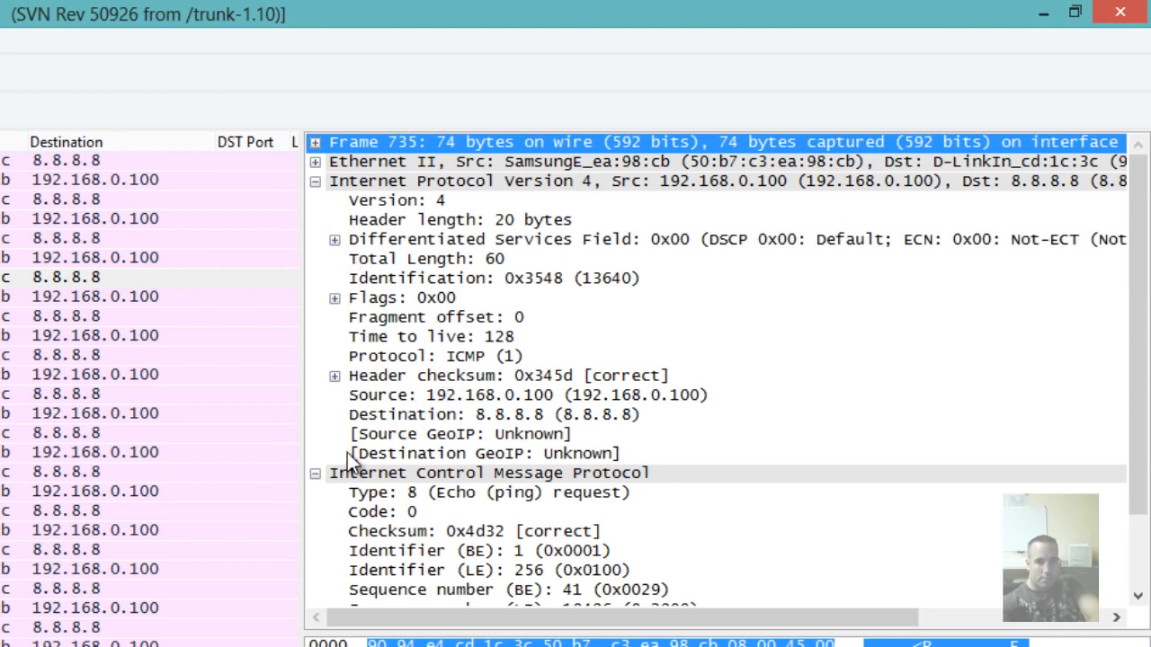
Widen the packet list pane to show the Length and Info columns.
left_click_drag(307, 435, 433, 430)
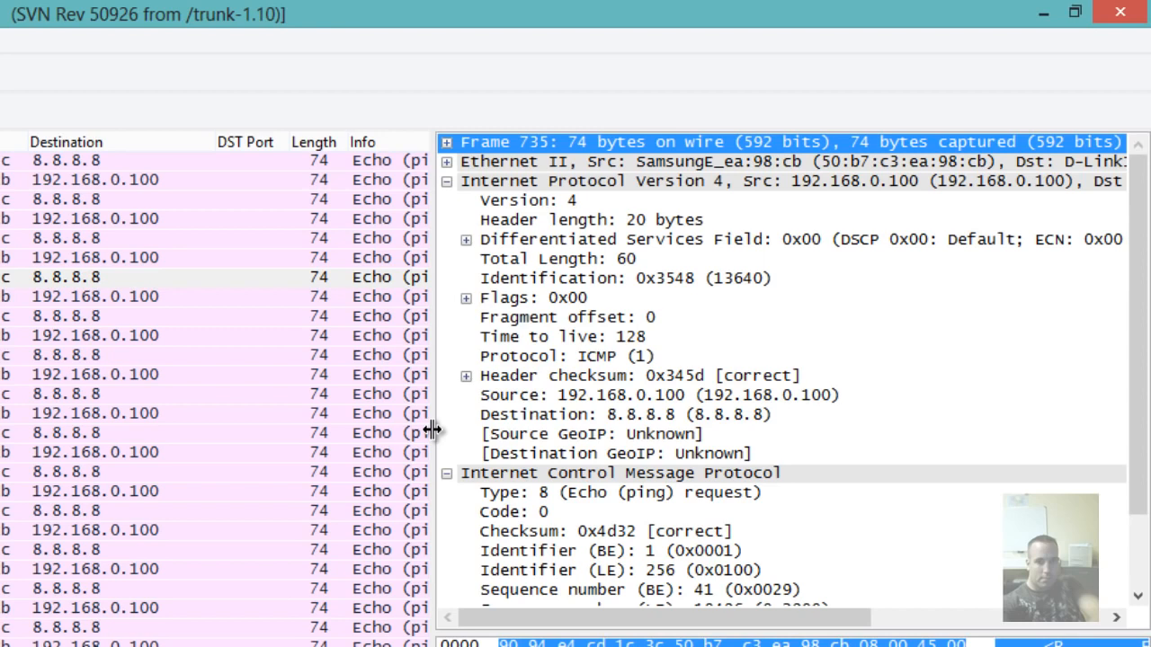
left_click_drag(433, 430, 392, 426)
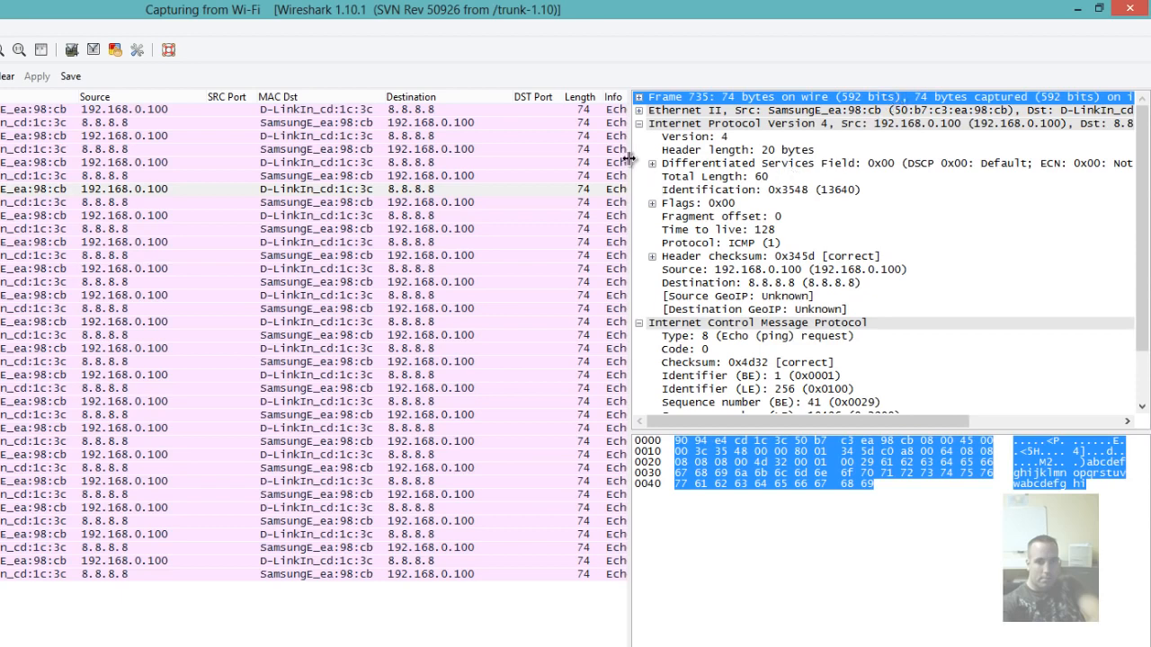
left_click_drag(632, 160, 718, 160)
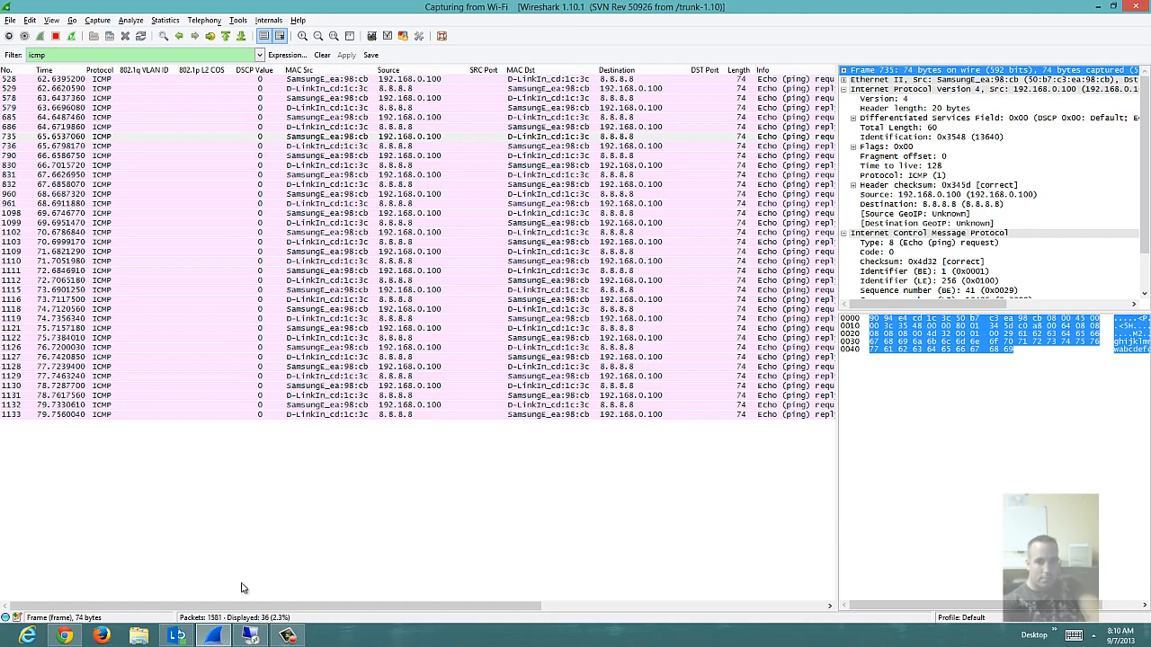
Stop the running Wi-Fi capture.
left_click(9, 21)
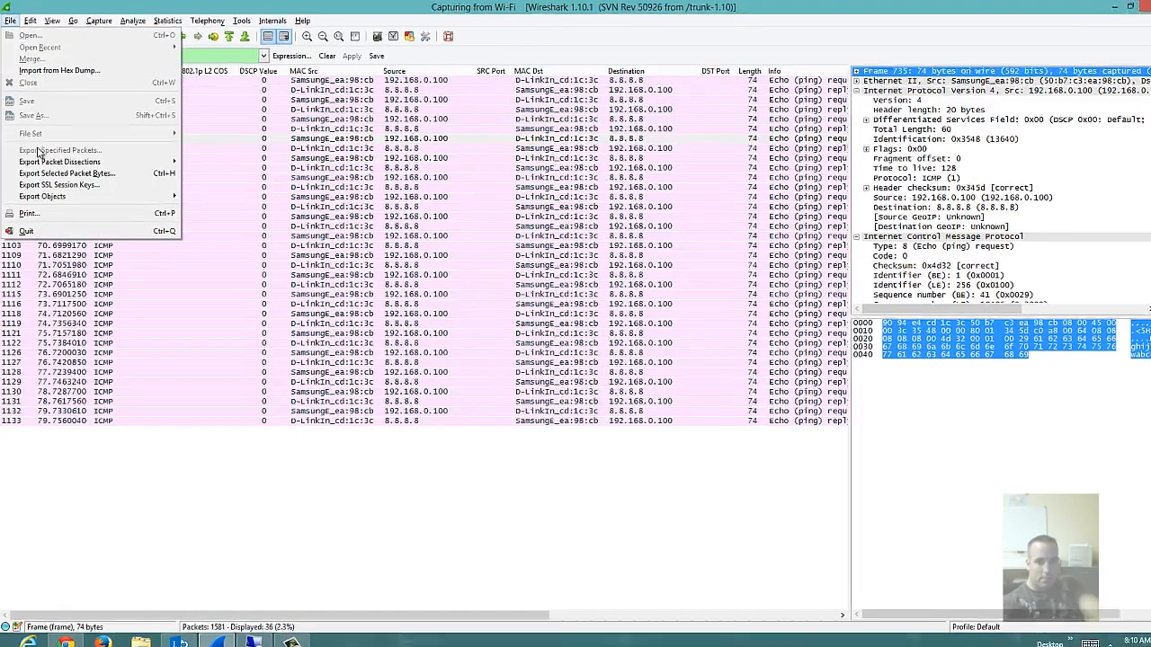
left_click(240, 419)
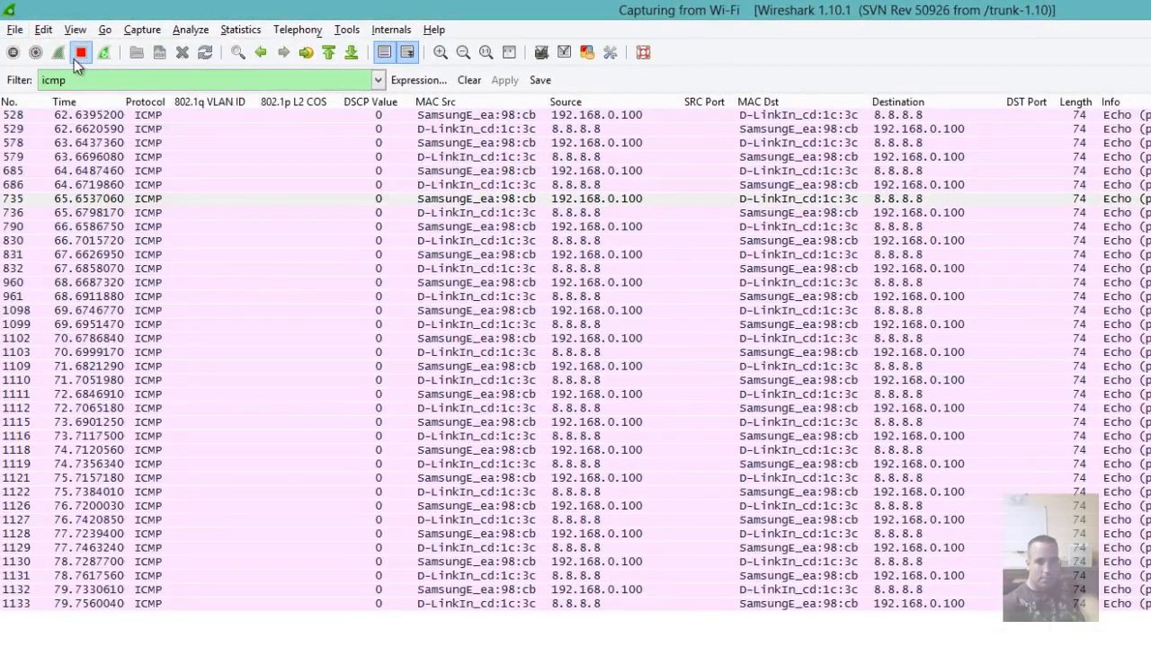
left_click(80, 52)
Open the export of specified packets, enlarge its dialog, and limit the range to the selected packet.
left_click(14, 28)
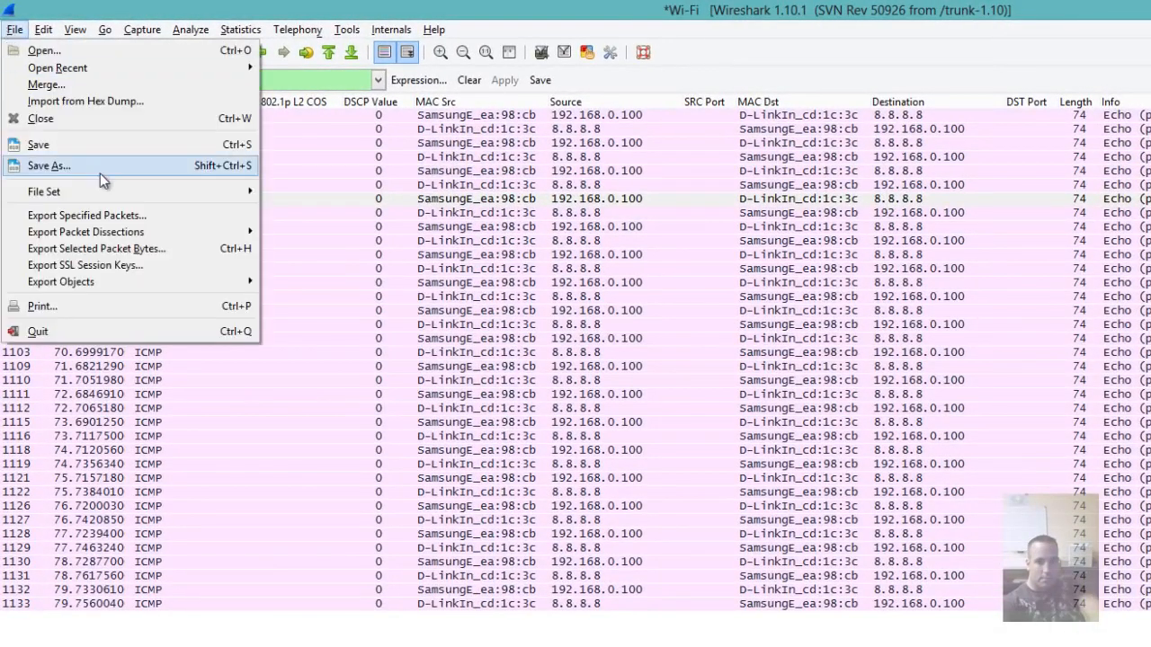
left_click(108, 219)
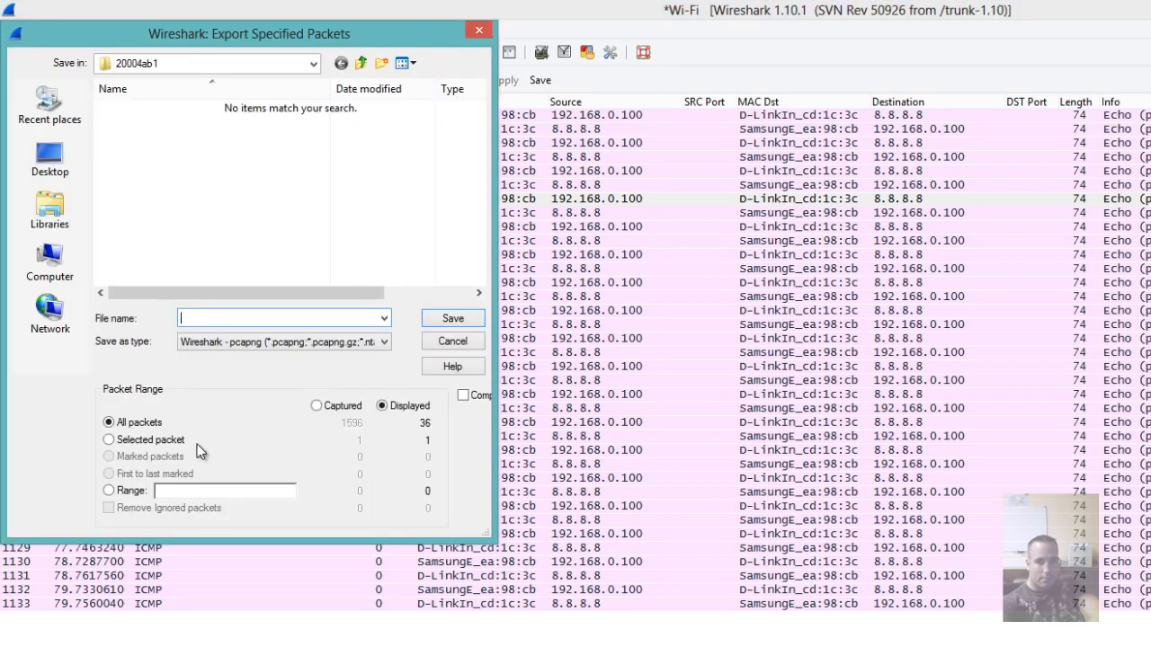
left_click_drag(493, 259, 799, 259)
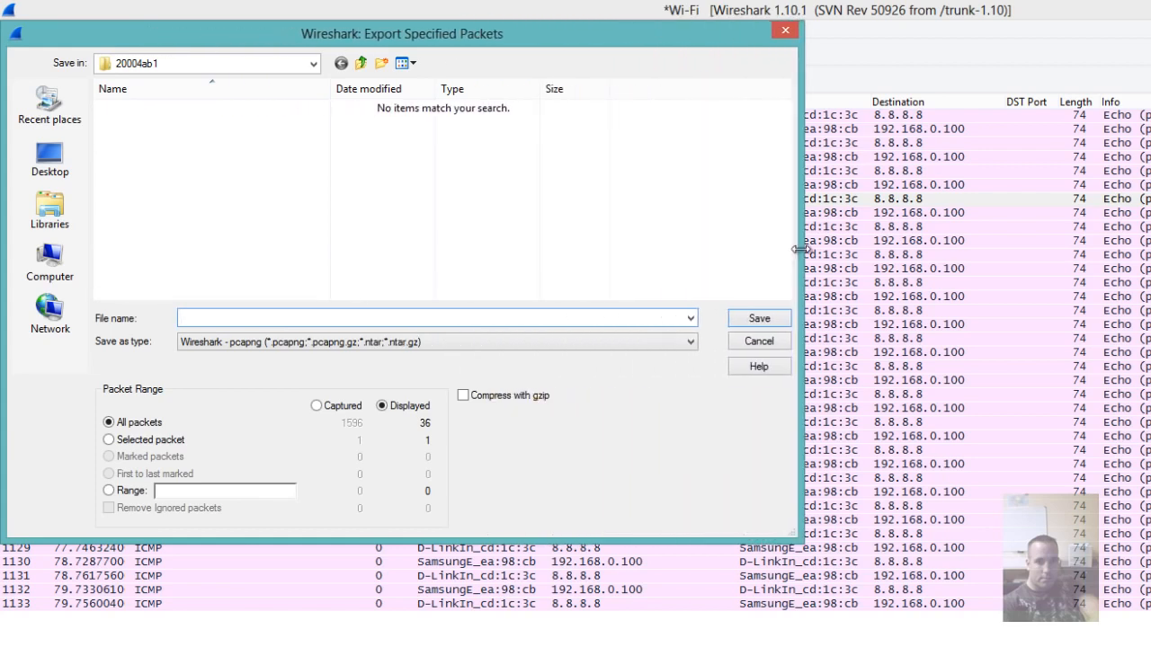
left_click(109, 439)
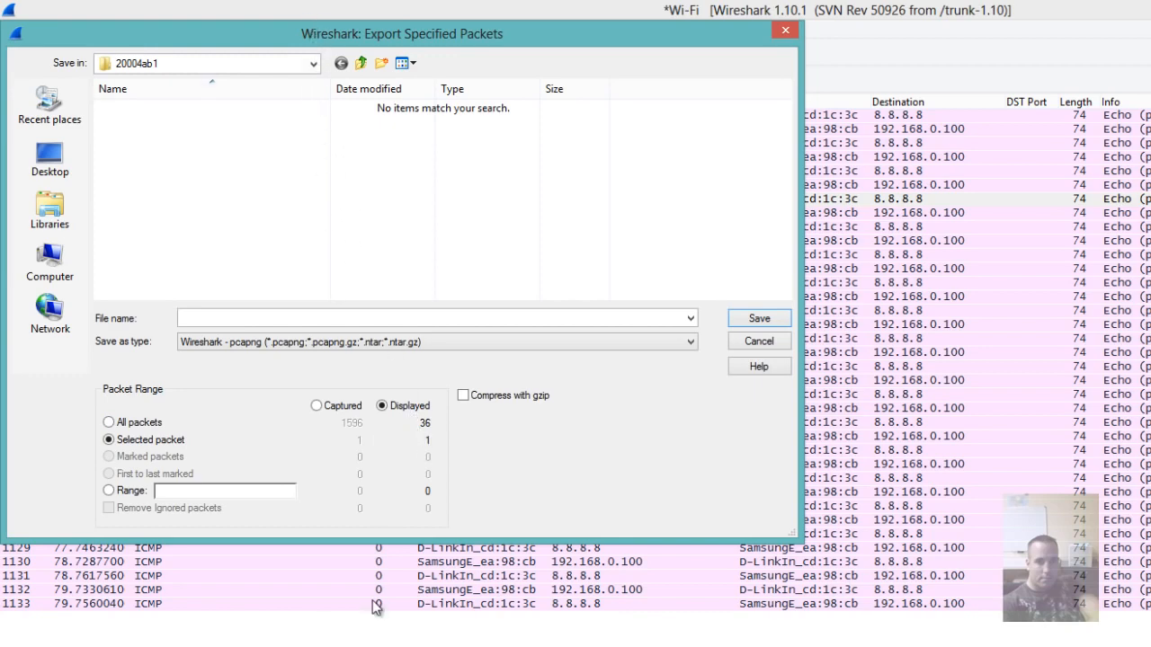
left_click_drag(638, 45, 786, 510)
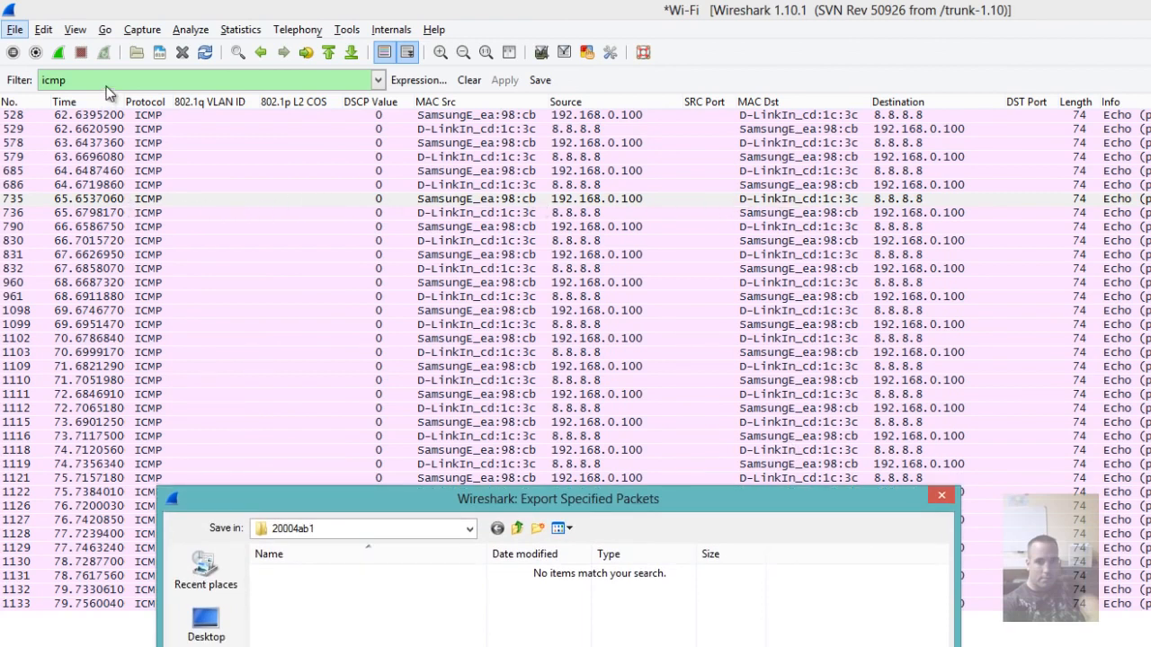
left_click_drag(490, 494, 432, 132)
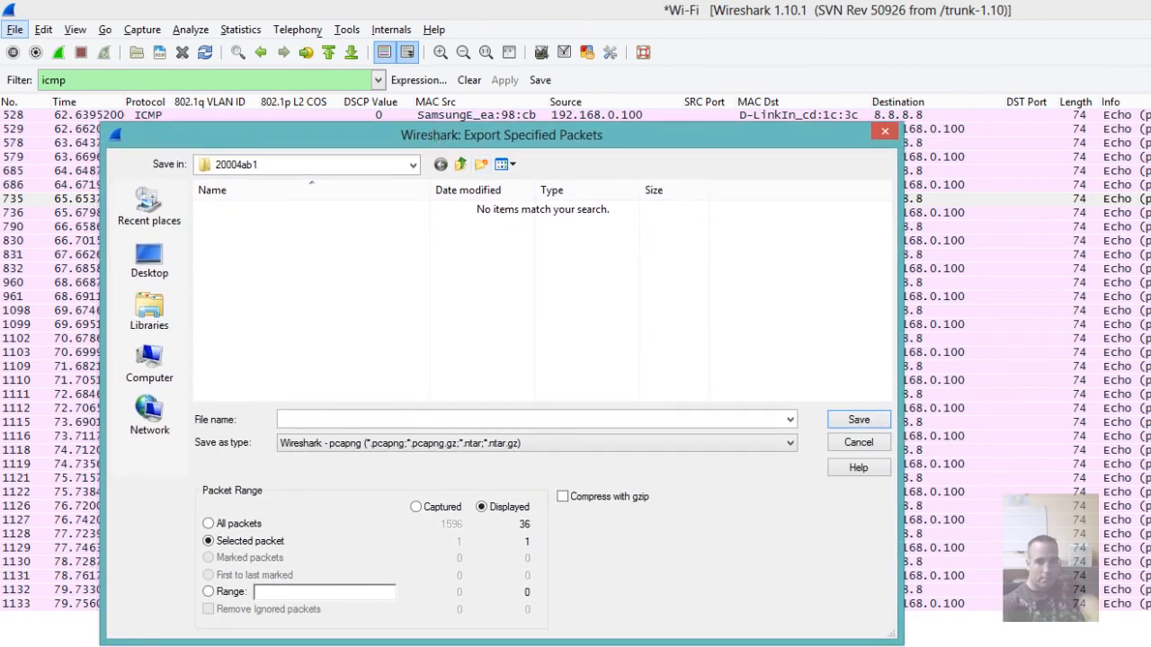
Try the All packets range with Captured and with Displayed, and cancel the export.
left_click(209, 525)
left_click(417, 509)
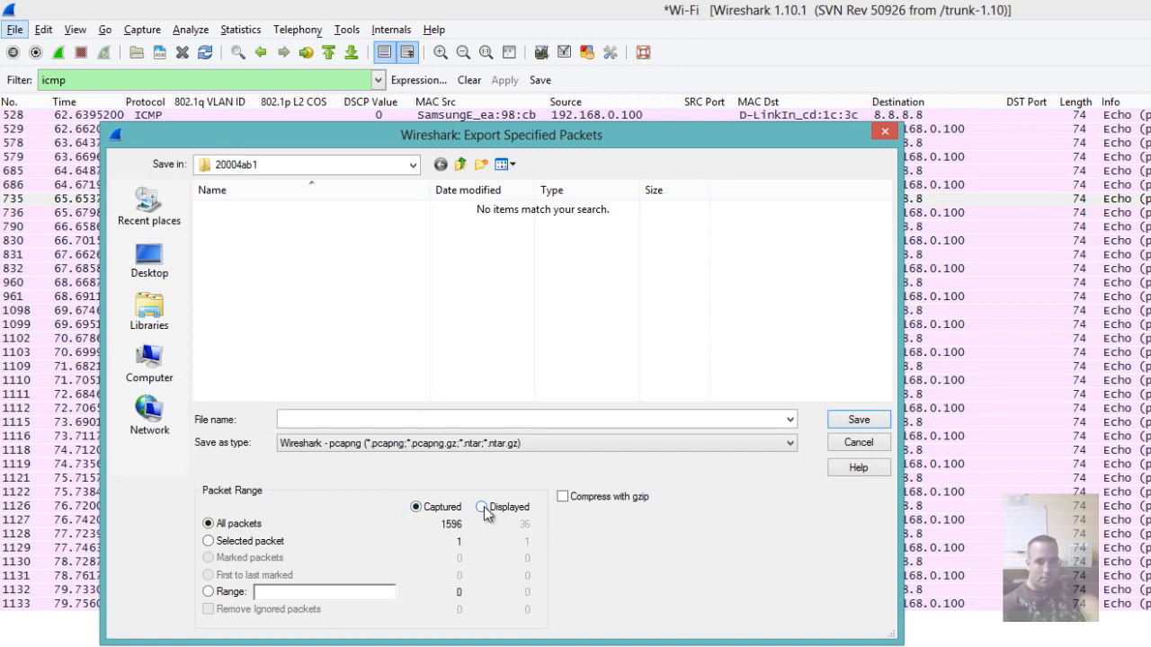
left_click(485, 510)
left_click(857, 444)
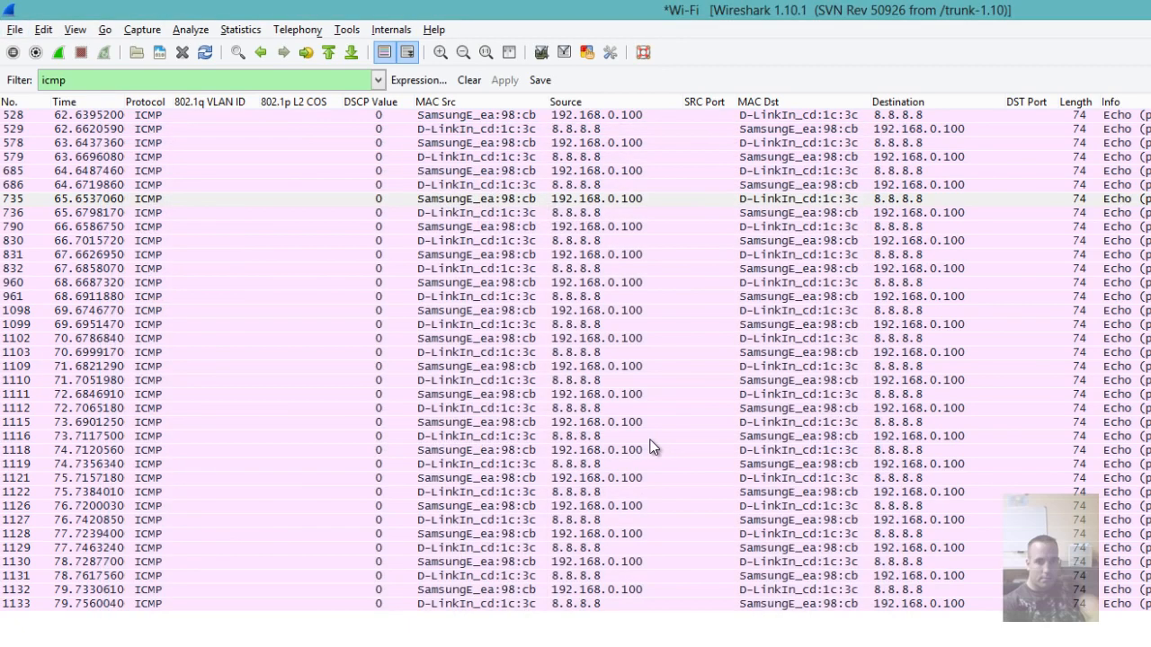
Open the capture options from the interface list and enable multiple files with a new file every 10 megabytes.
left_click(21, 29)
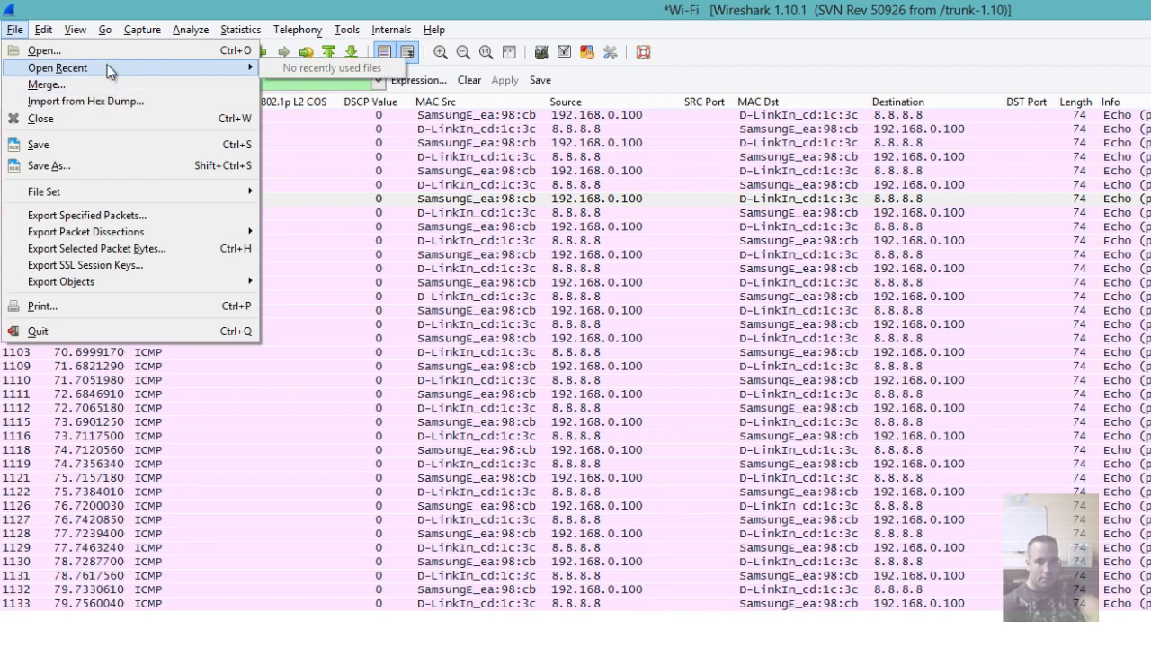
mouse_move(138, 31)
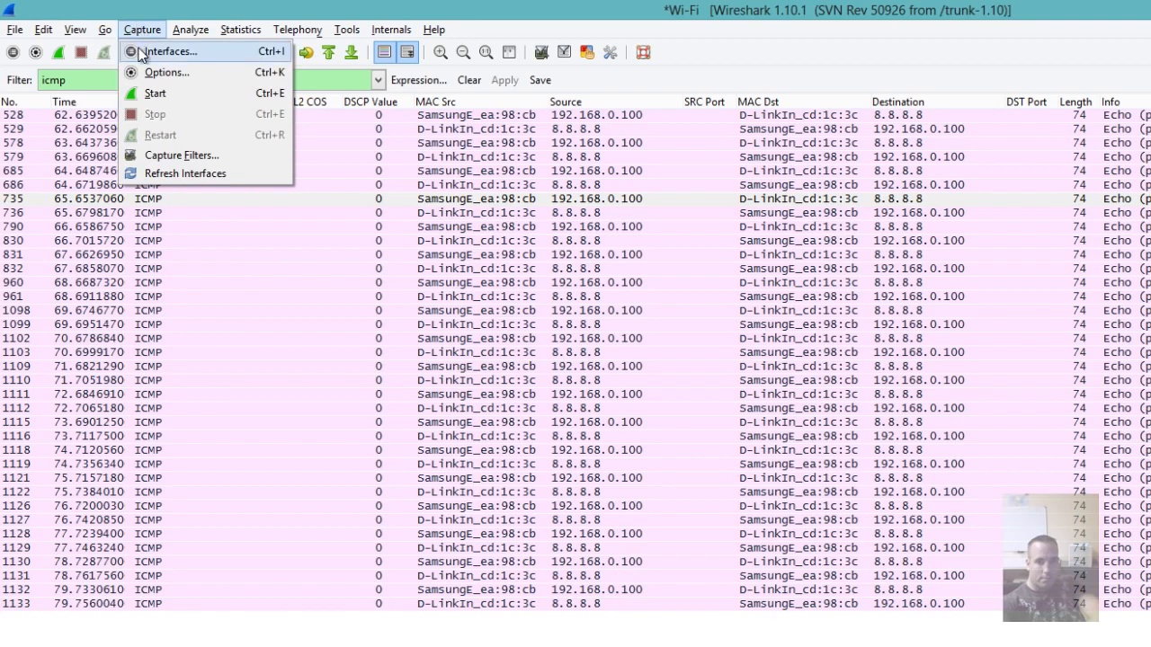
left_click(142, 52)
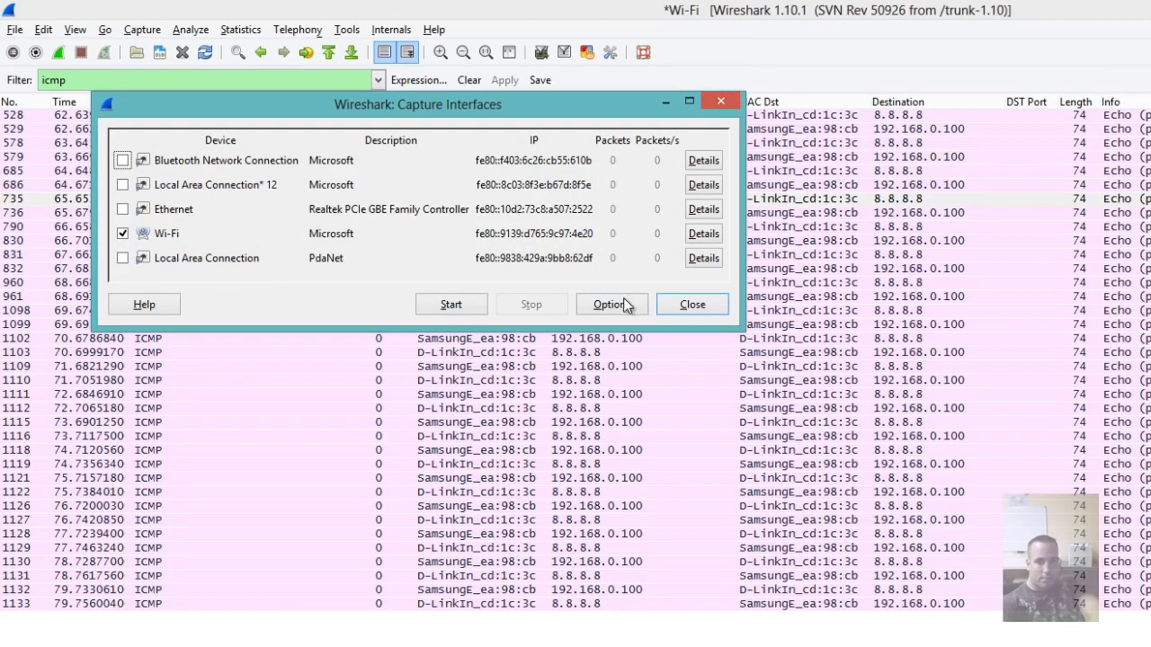
left_click(615, 306)
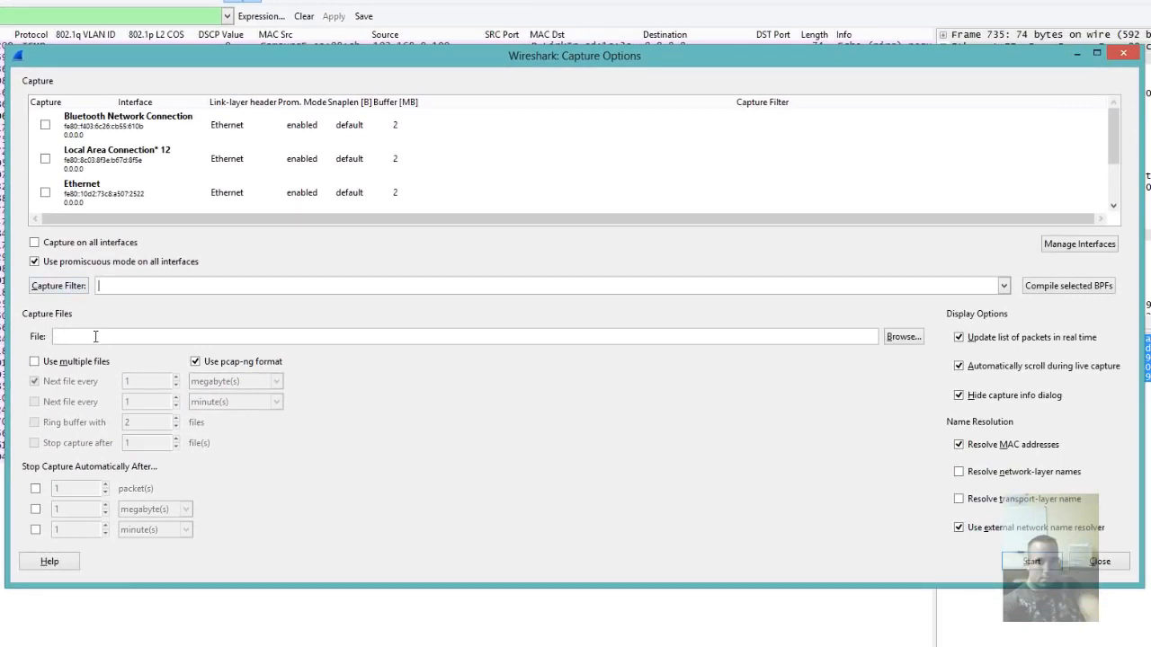
left_click(36, 360)
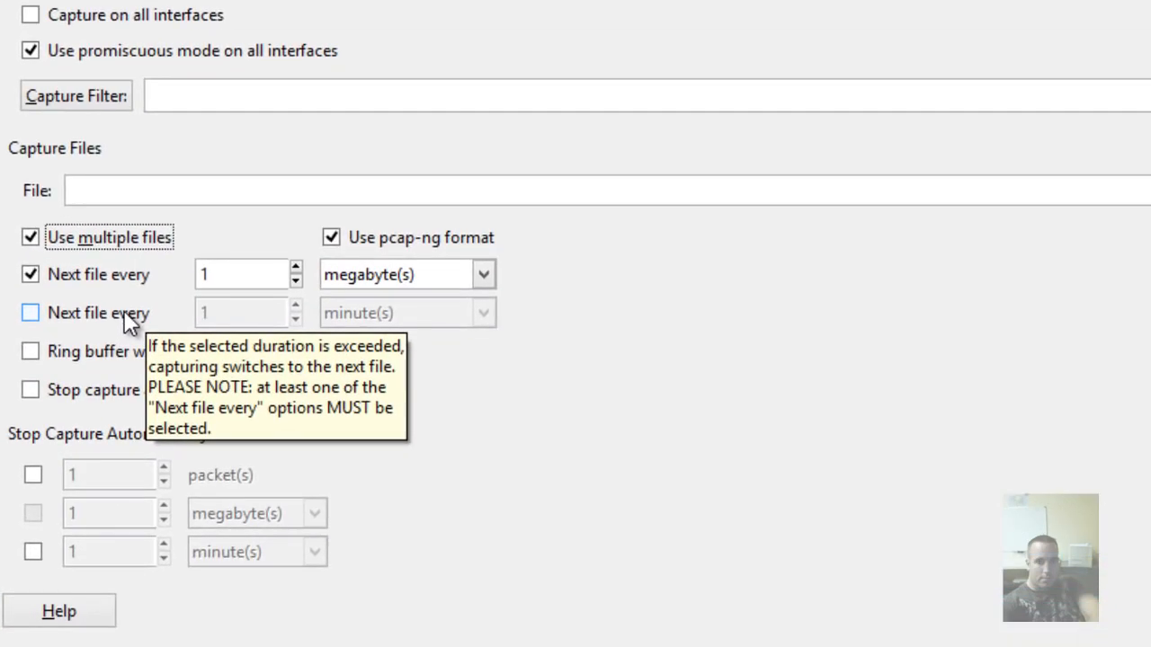
left_click(483, 273)
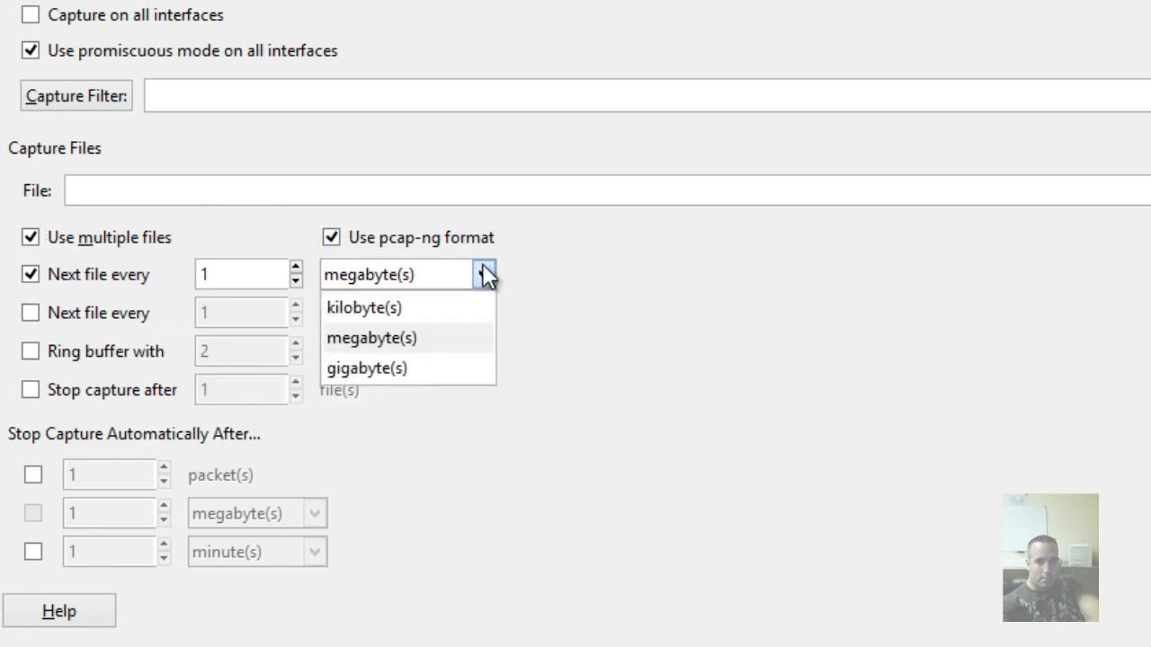
left_click(298, 276)
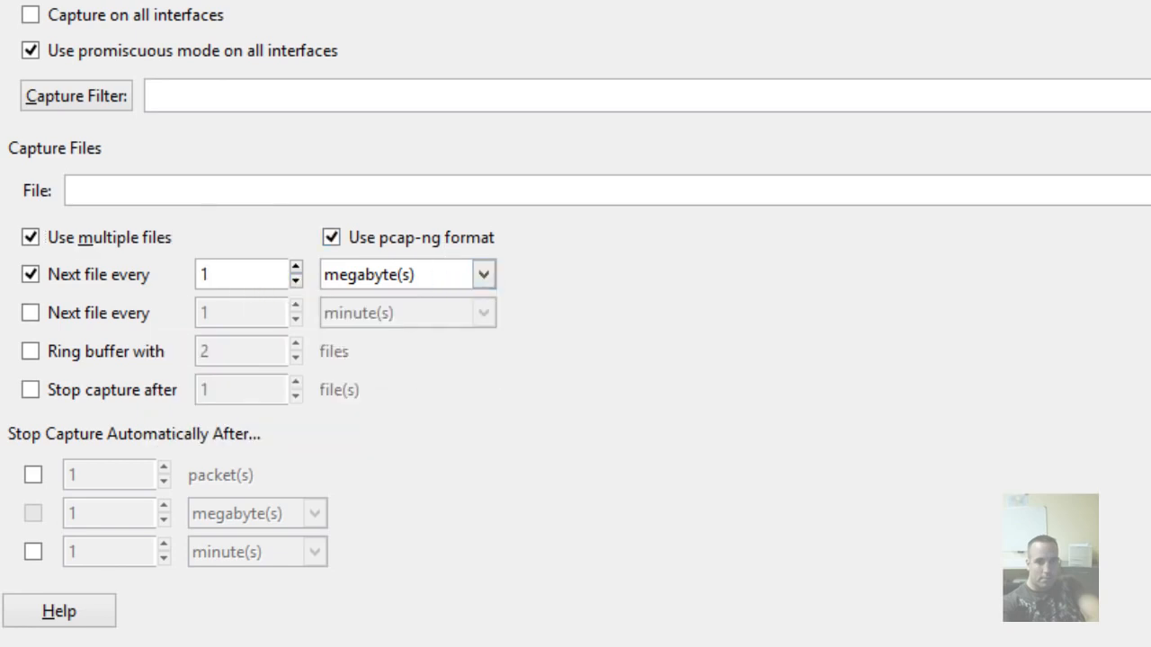
type("0")
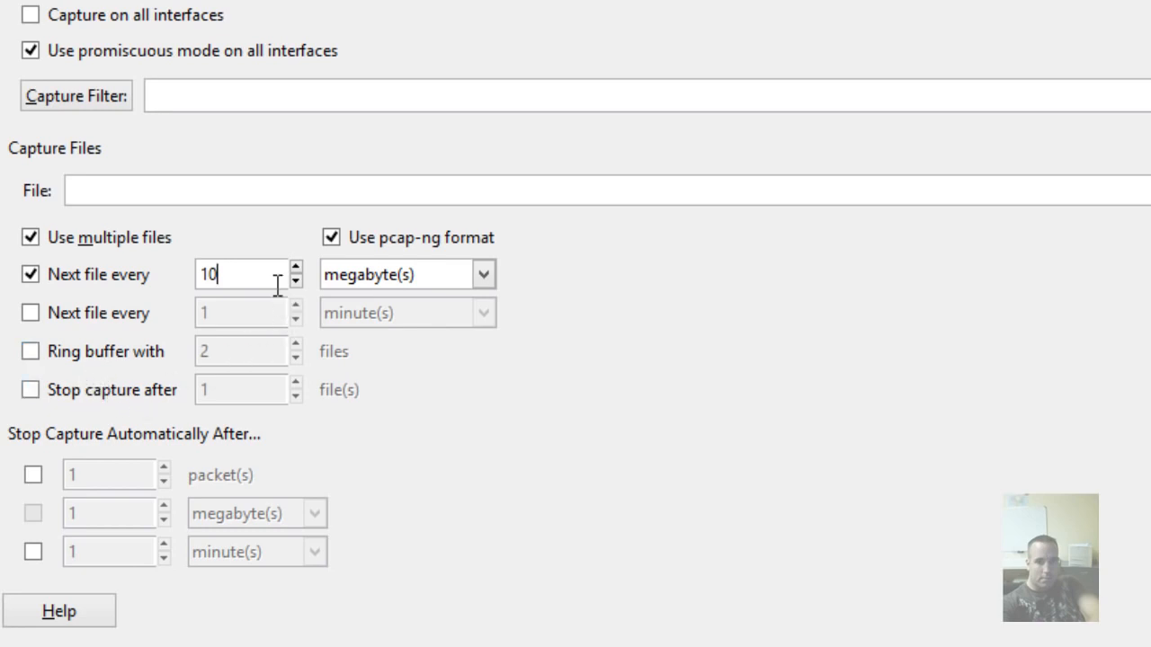
left_click(484, 275)
left_click(536, 279)
Enable a ring buffer with 24 files and close the capture options without starting a capture.
left_click(29, 351)
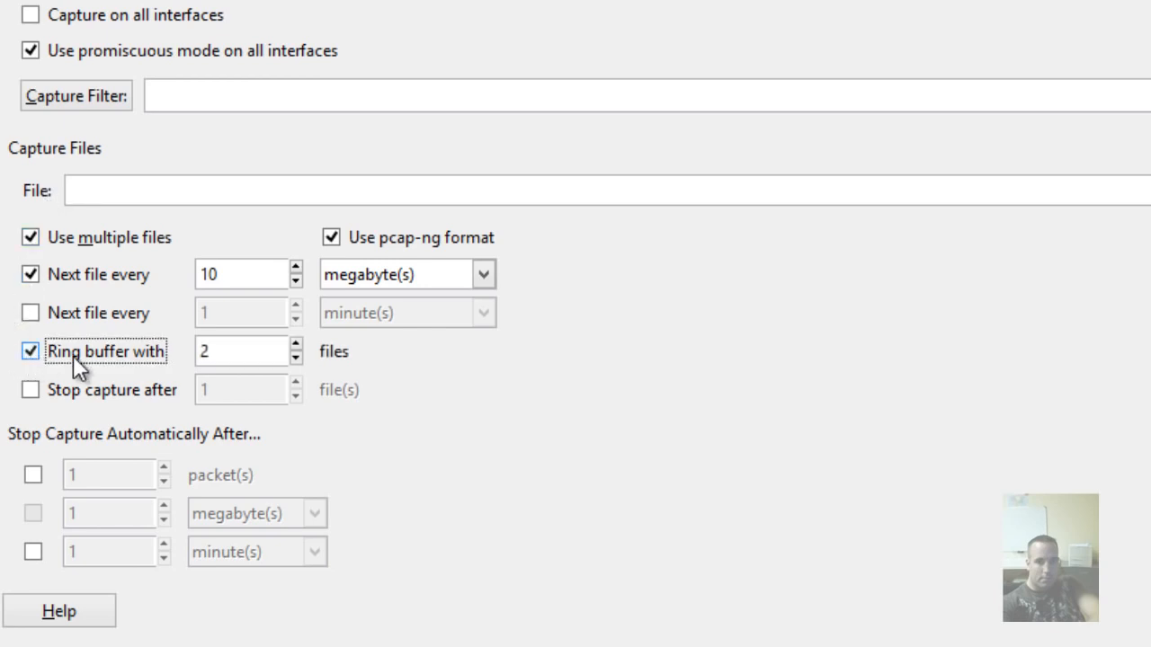
left_click(295, 359)
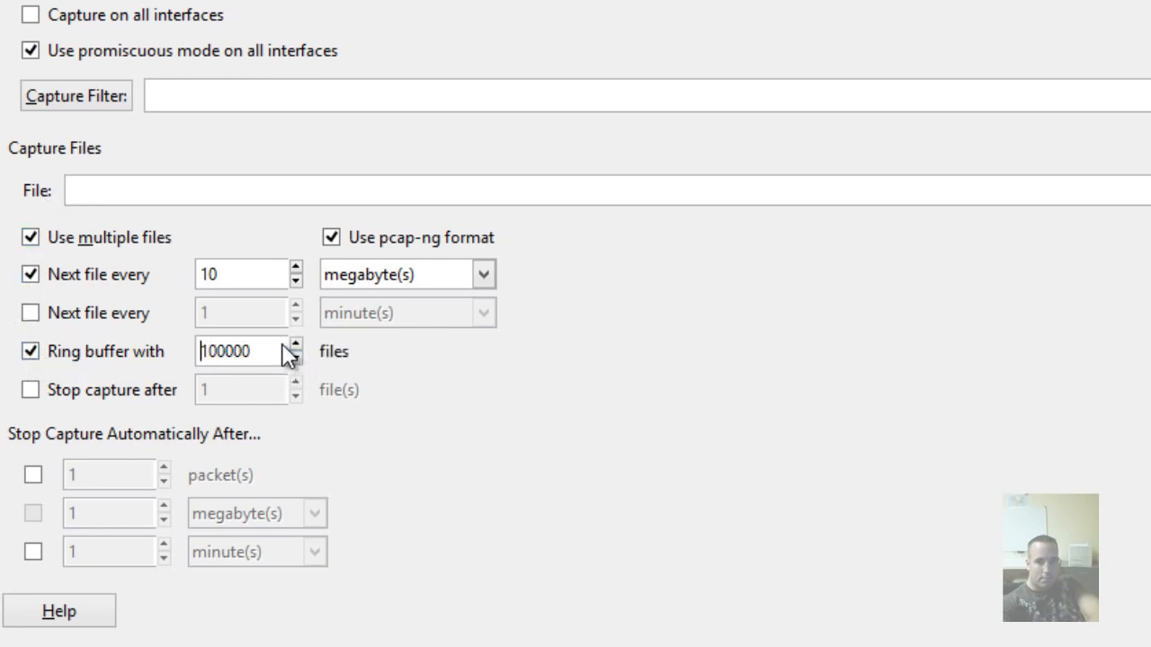
key("ctrl+a")
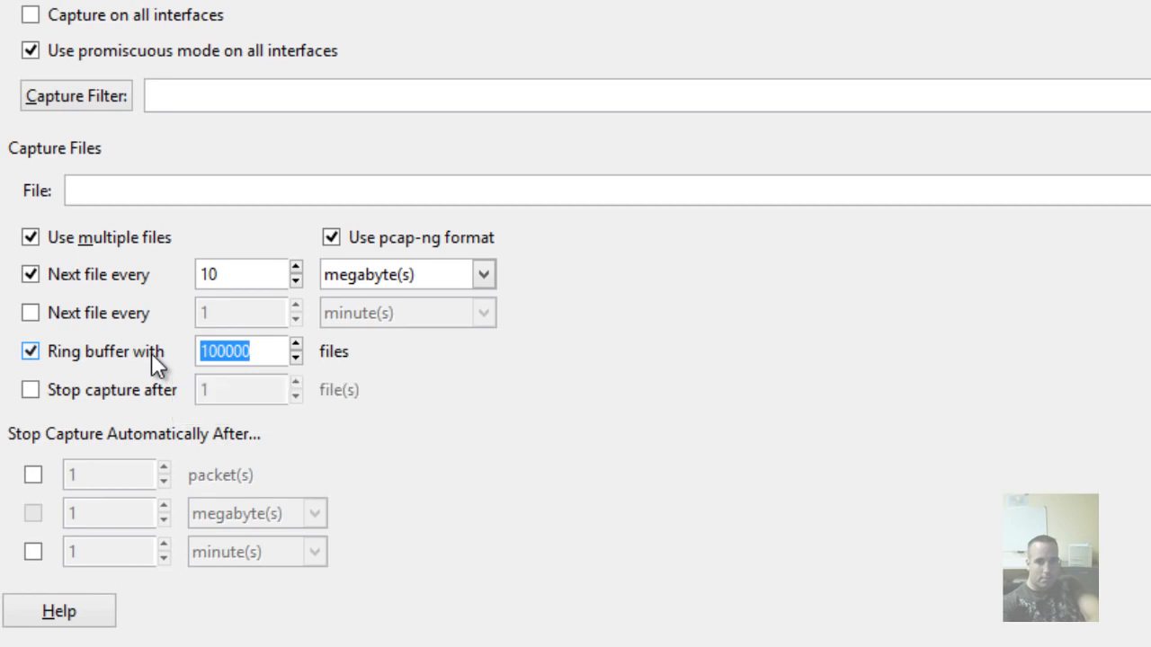
type("24")
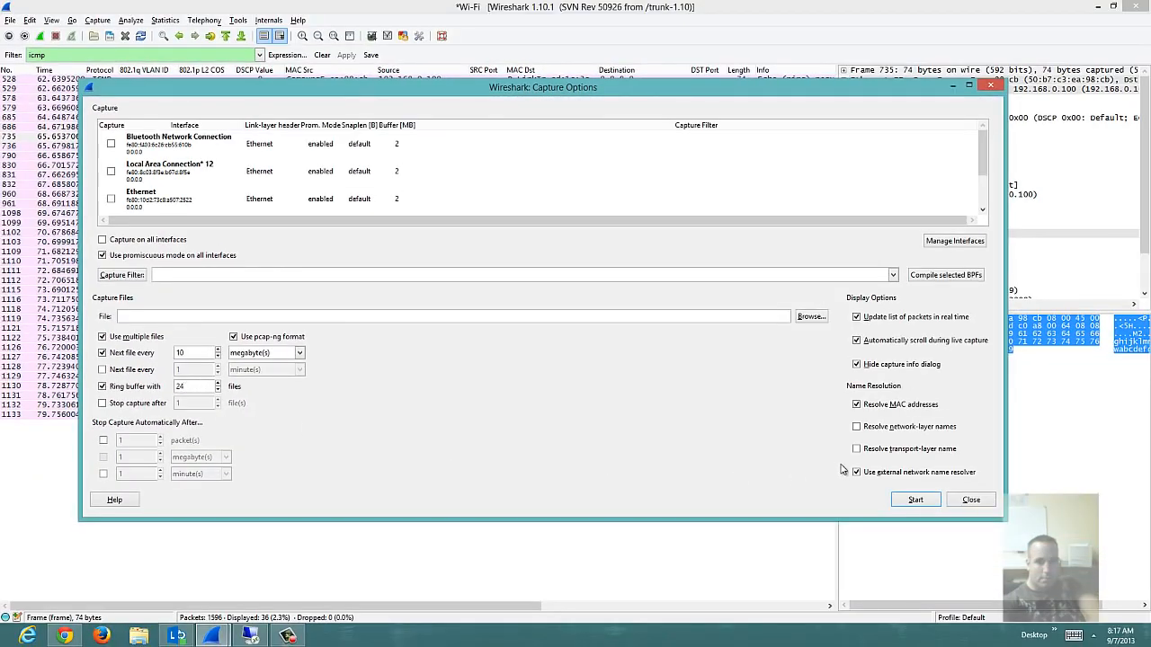
left_click(967, 501)
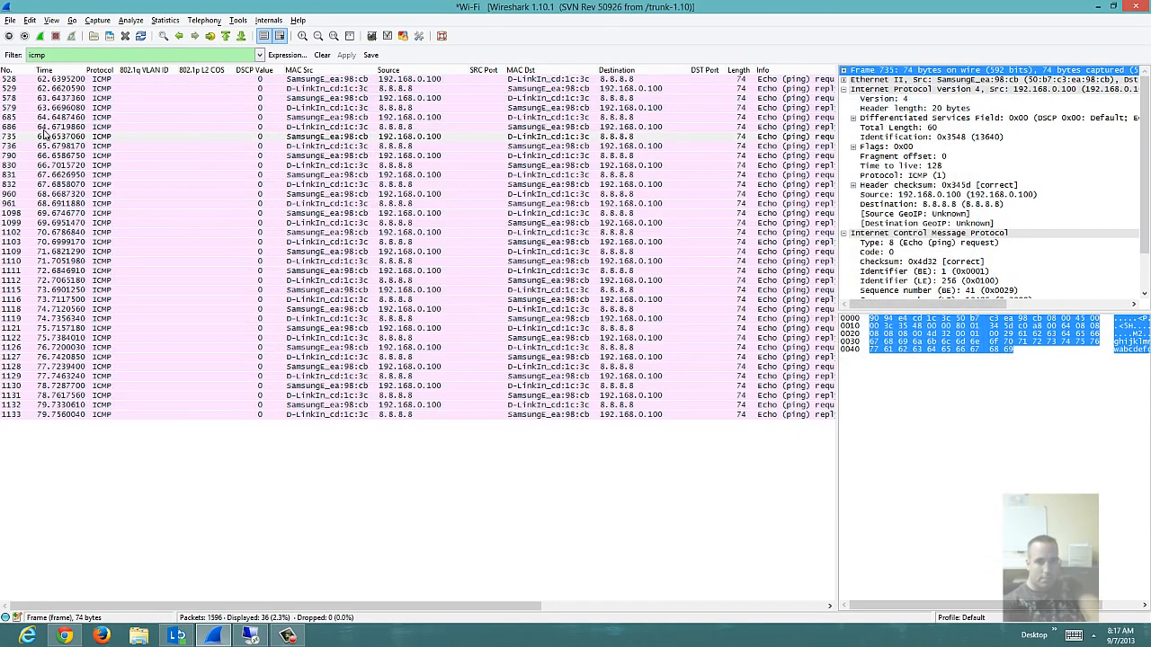
Look through the file, edit and view commands, and enable name resolution for the transport layer.
left_click(10, 20)
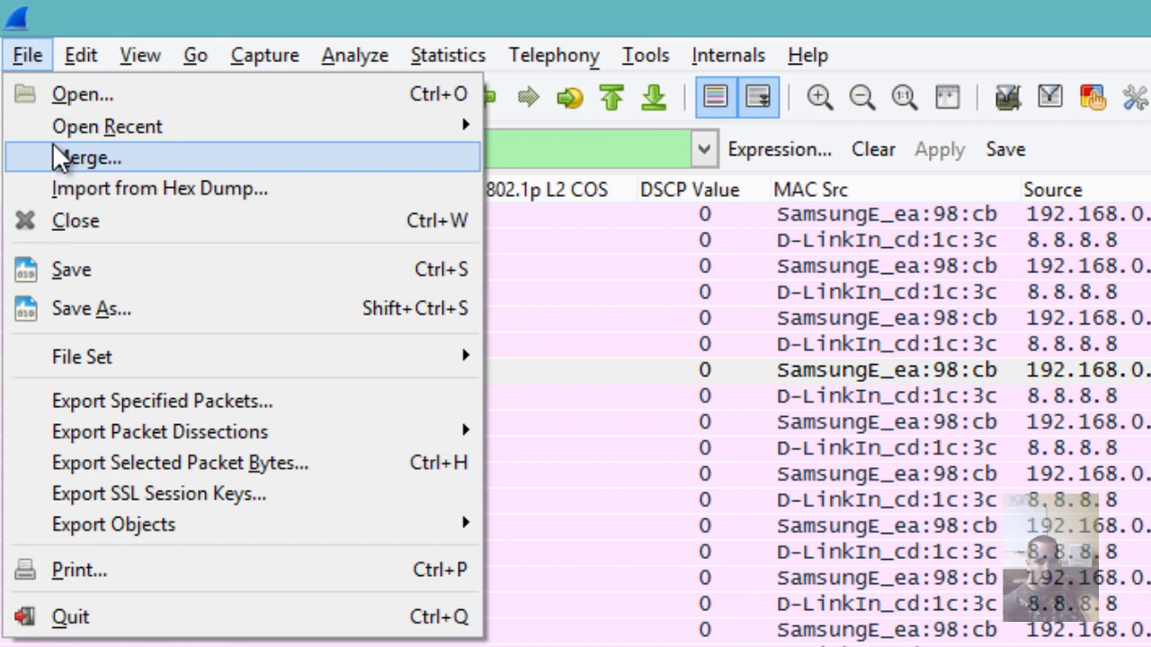
mouse_move(90, 63)
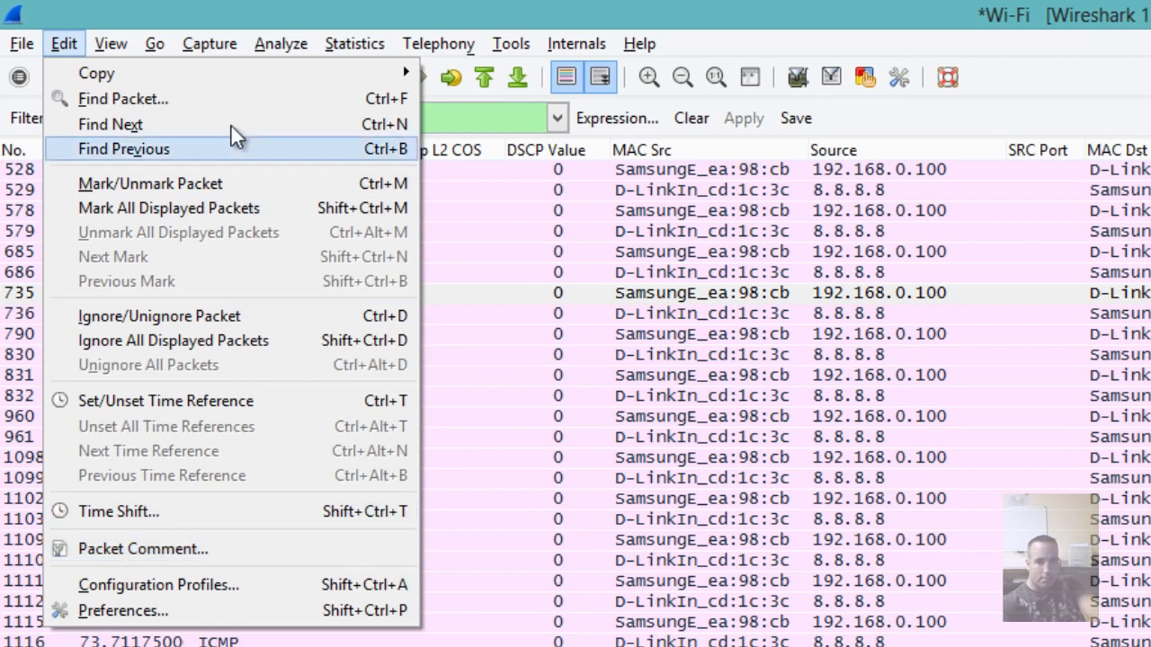
mouse_move(133, 50)
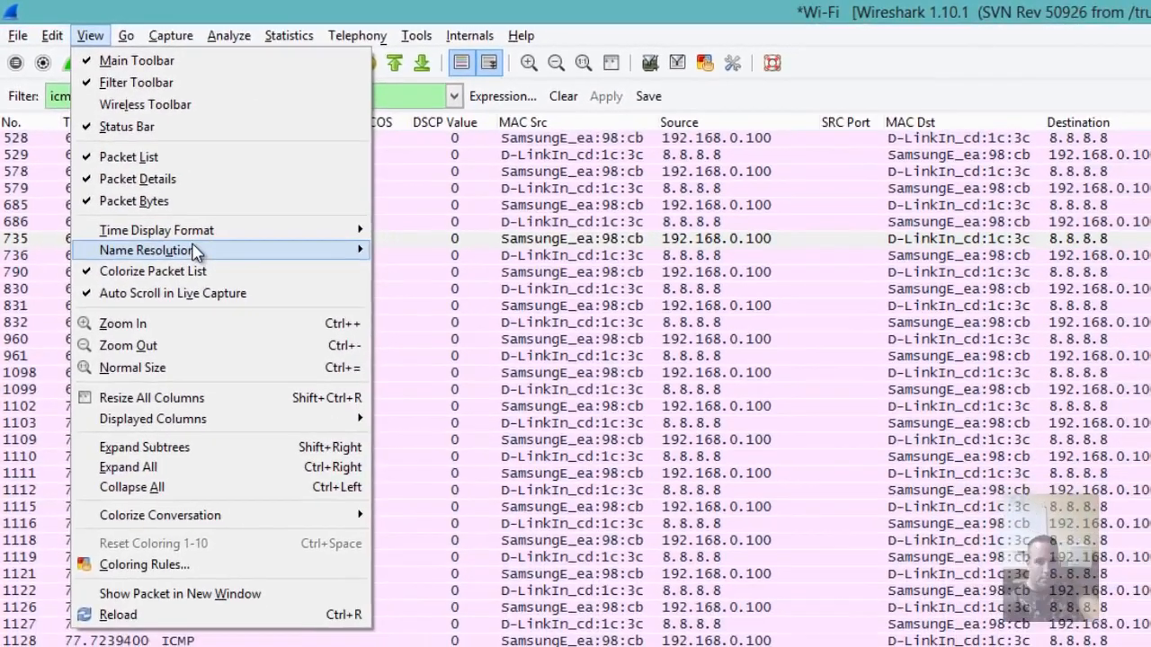
mouse_move(237, 307)
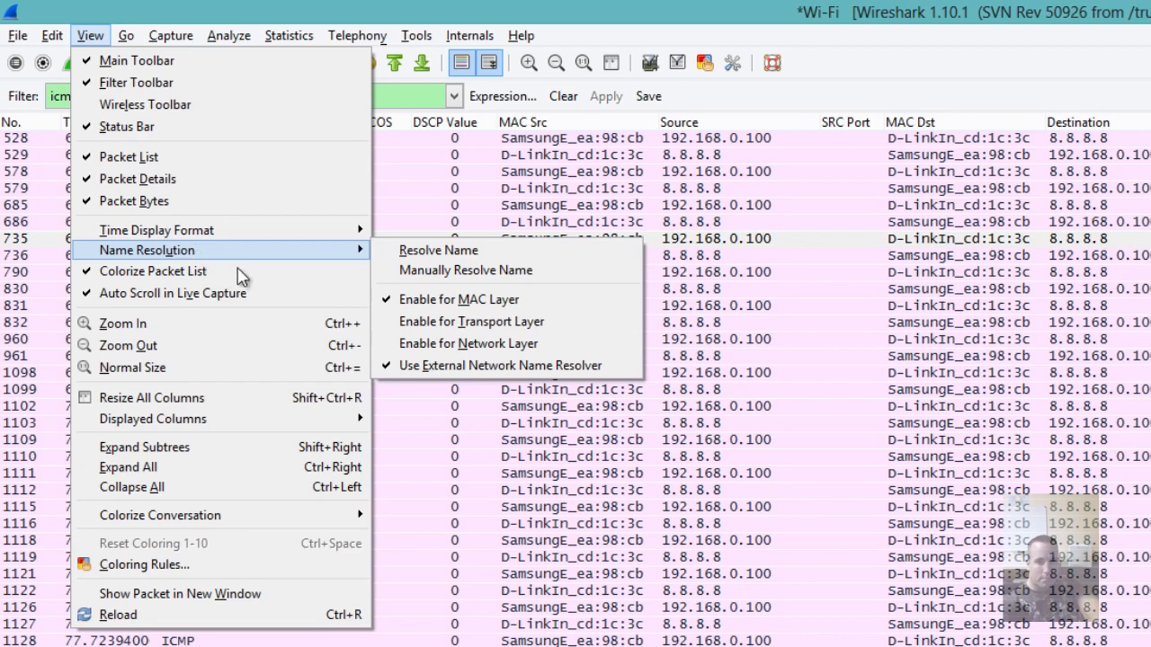
left_click(449, 321)
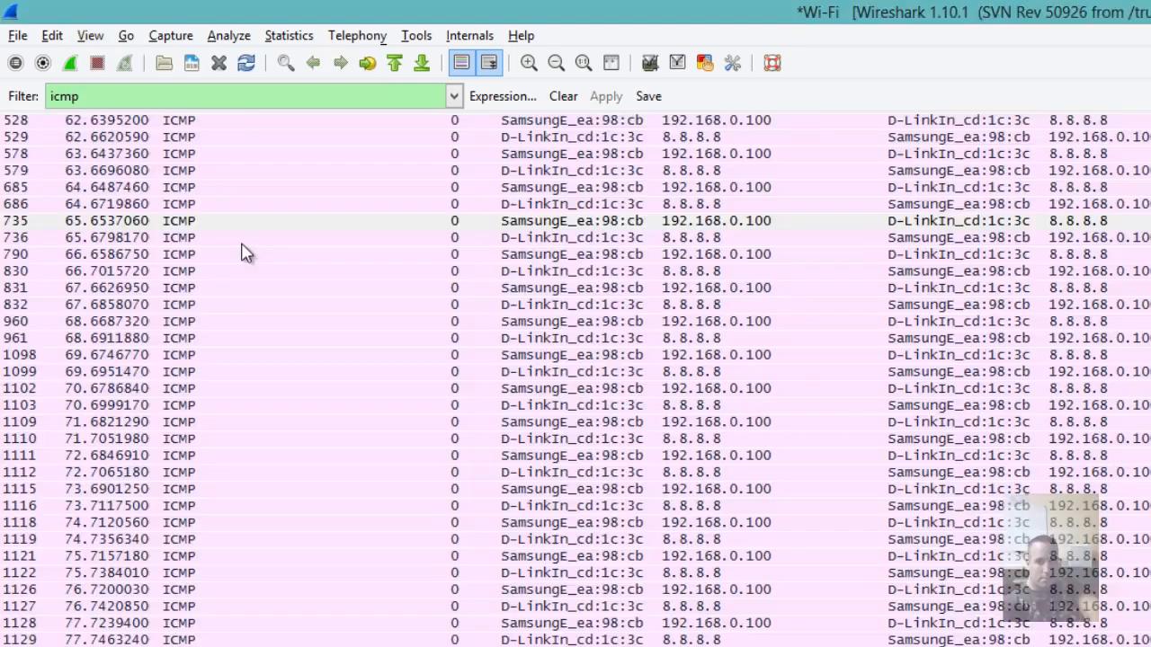
Enable name resolution for the network layer in the packet list.
left_click(51, 35)
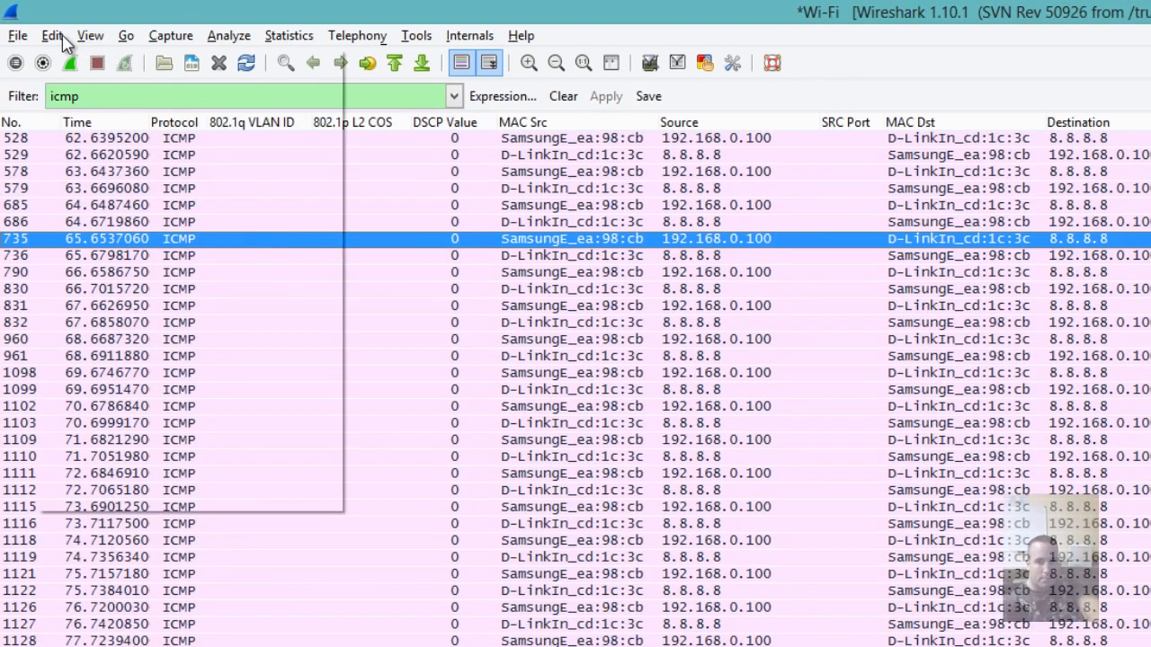
mouse_move(93, 36)
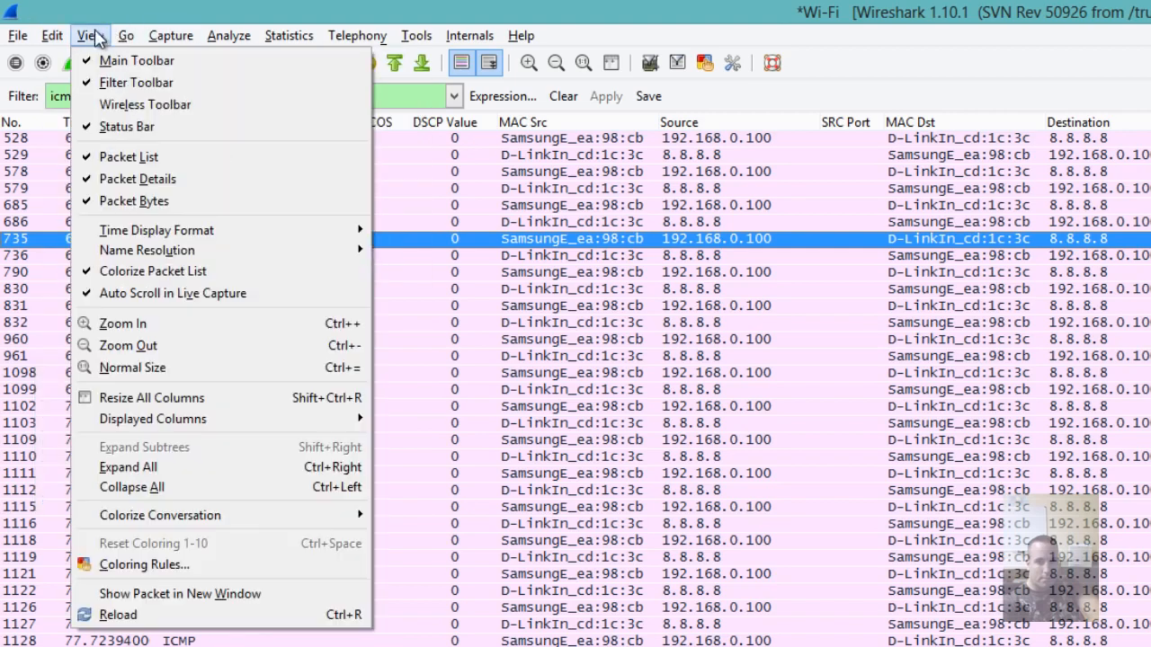
mouse_move(283, 261)
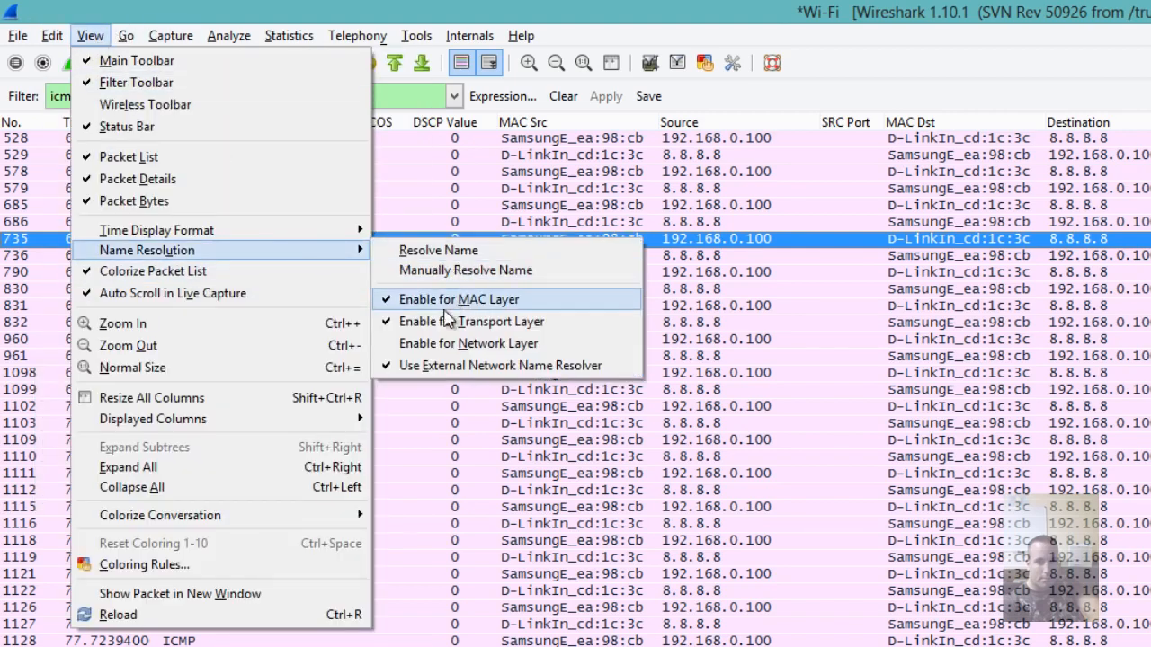
left_click(444, 343)
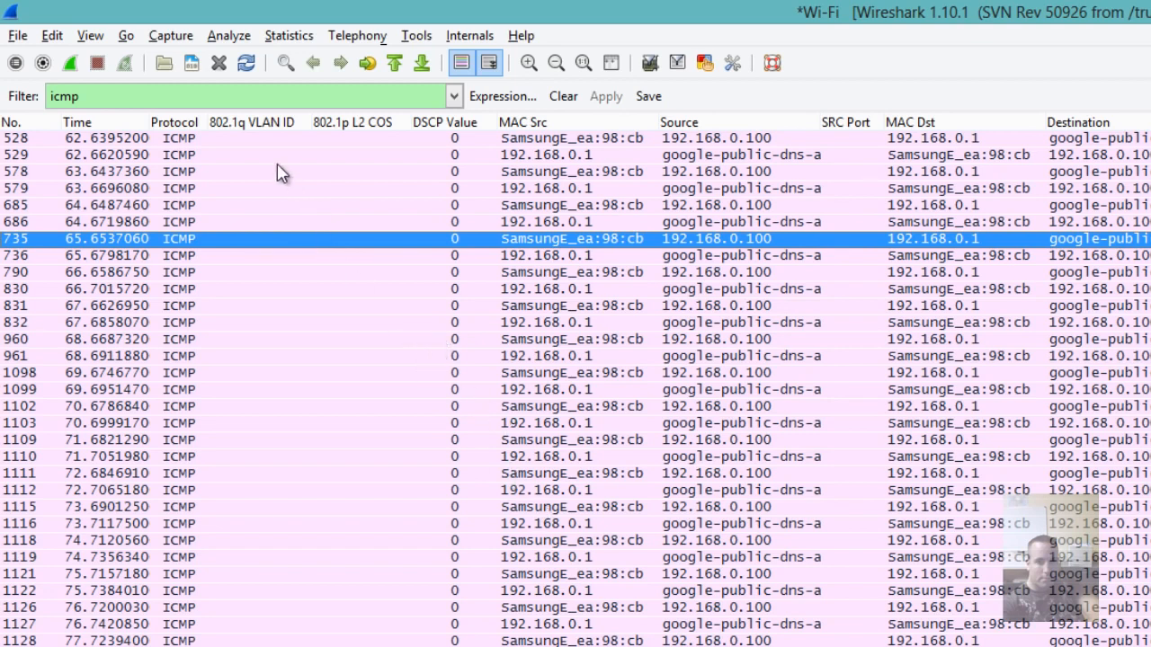
Clear the icmp display filter and browse the resolved names in the full packet list.
left_click(563, 97)
scroll(620, 486, "down", 19)
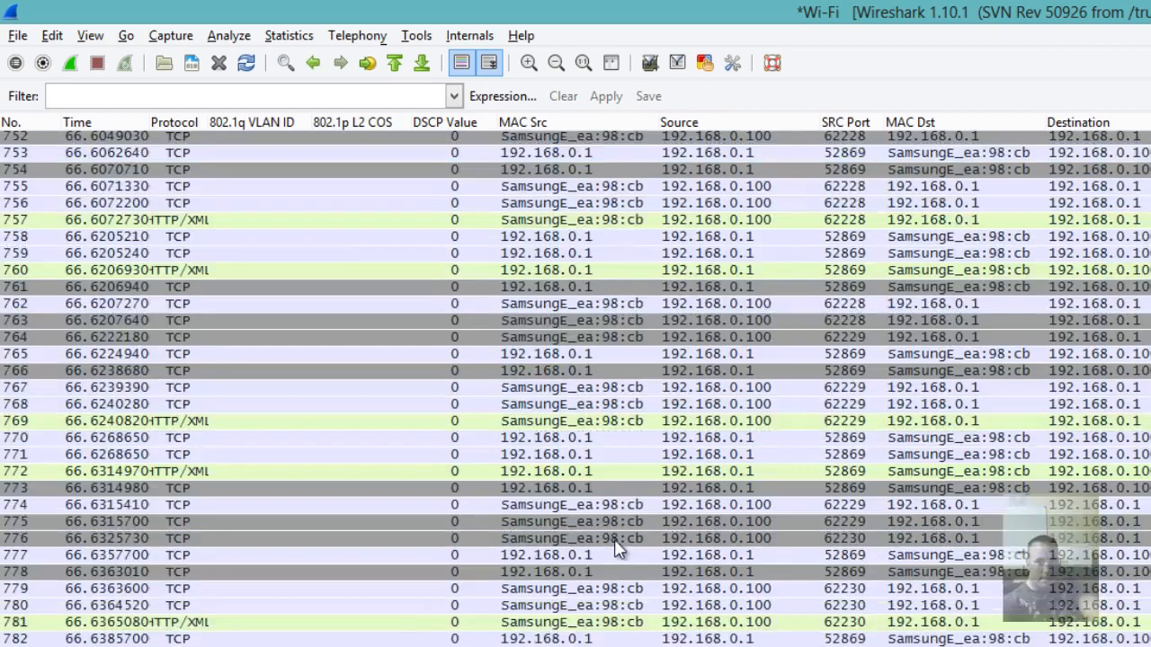
scroll(620, 550, "down", 2)
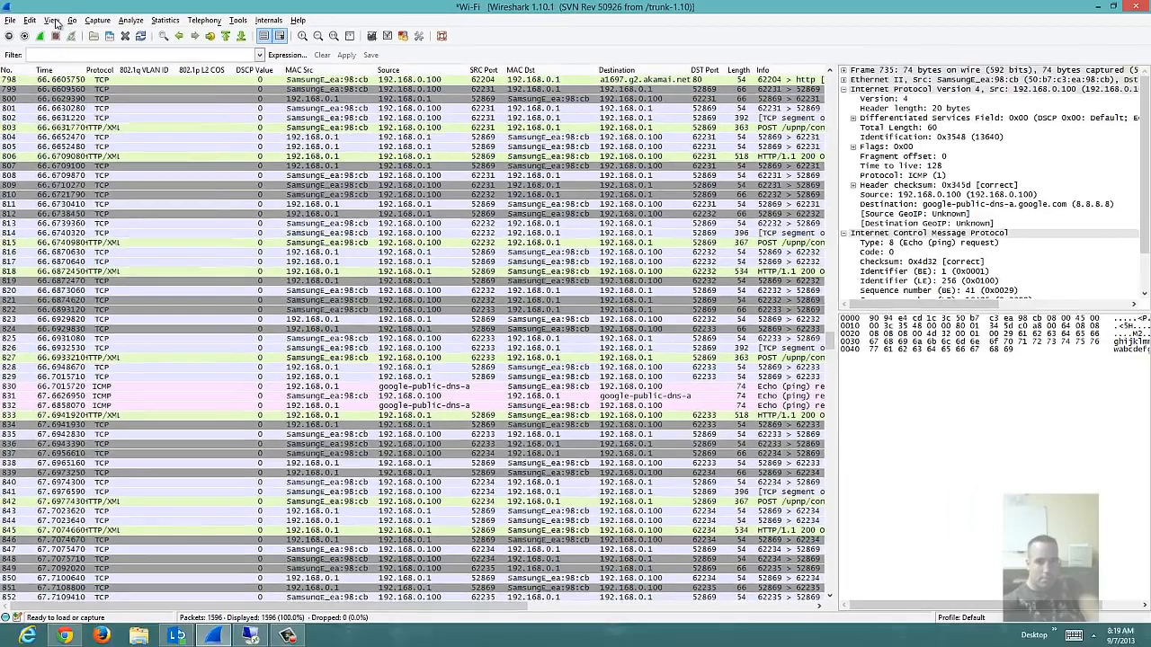
left_click(60, 23)
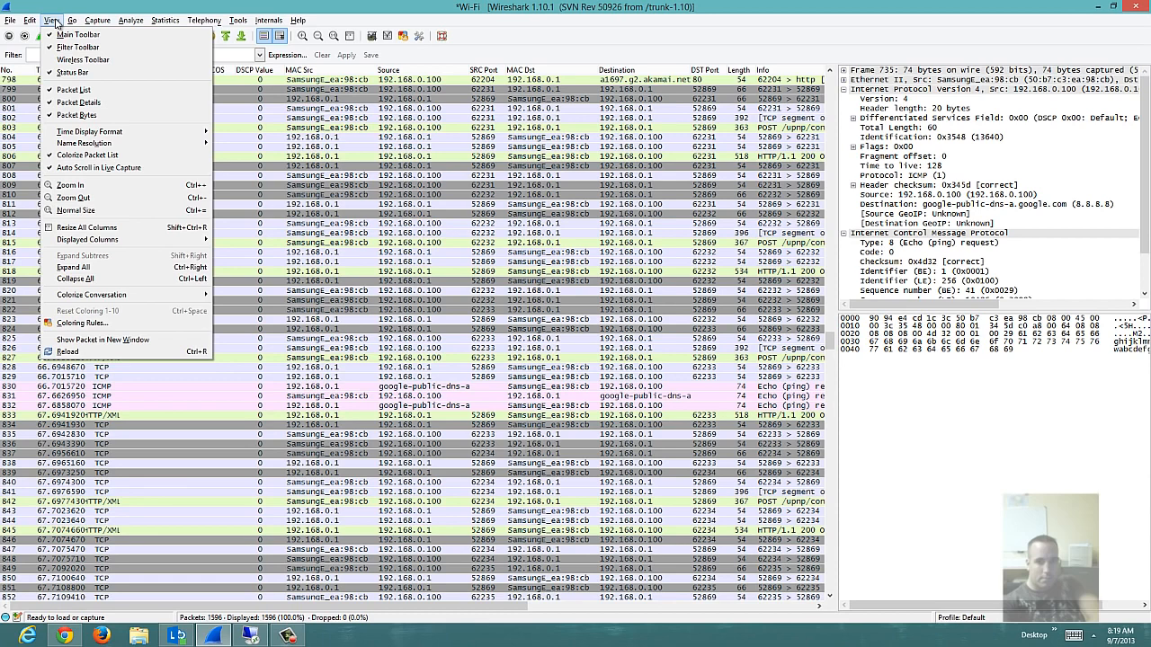
mouse_move(297, 20)
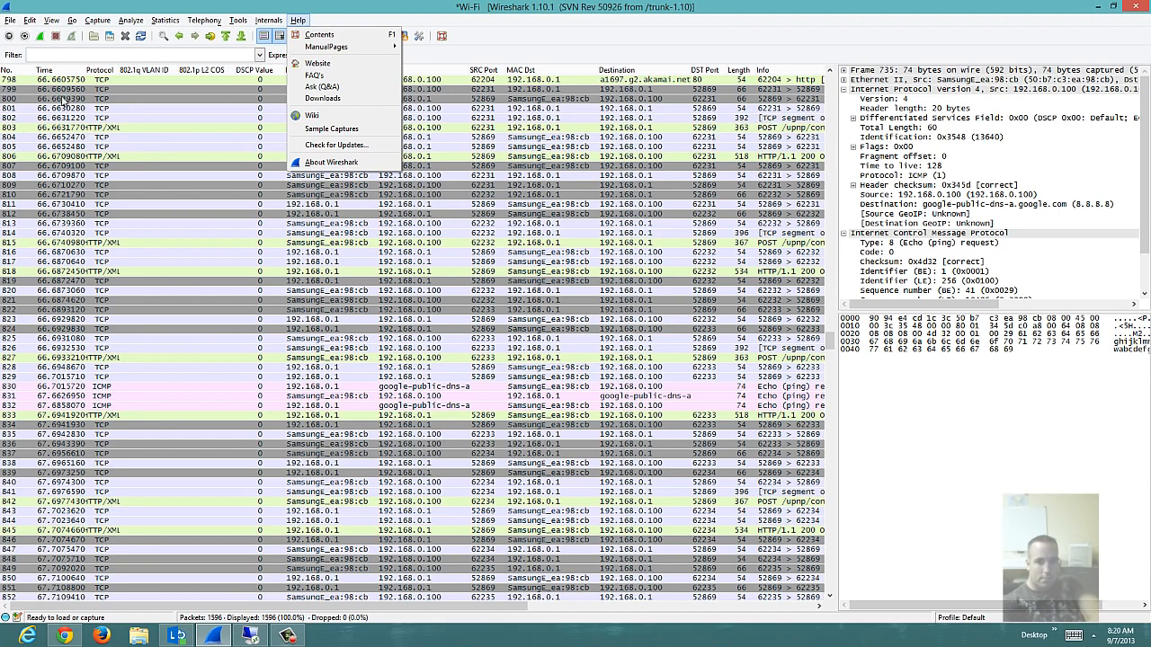
mouse_move(51, 25)
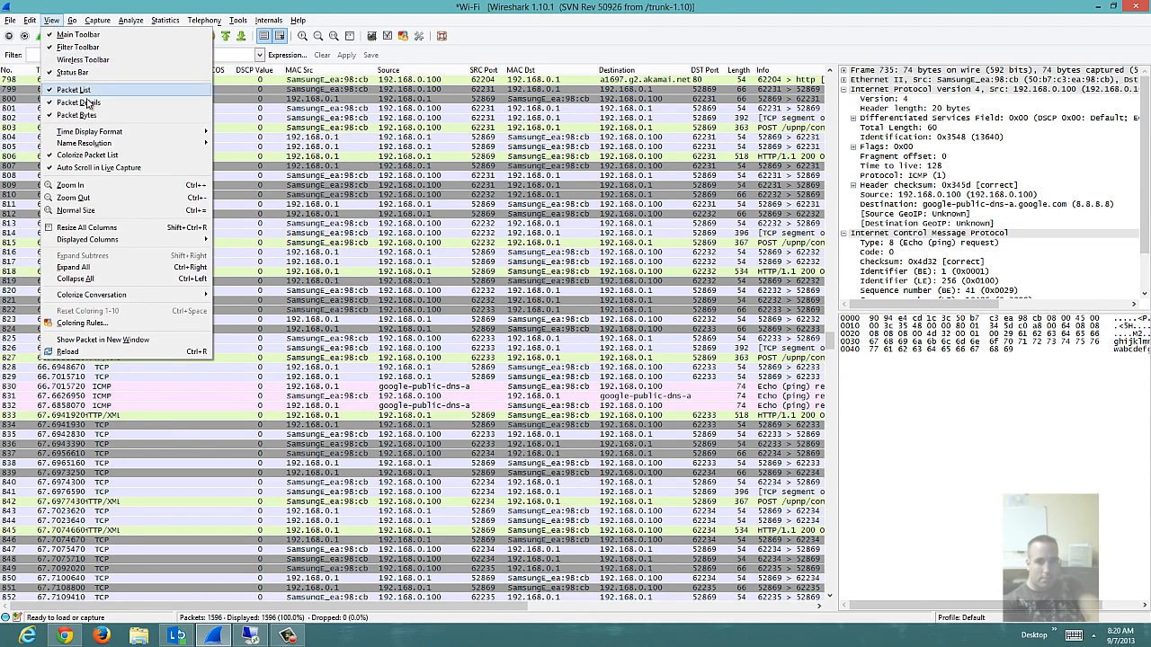
mouse_move(109, 143)
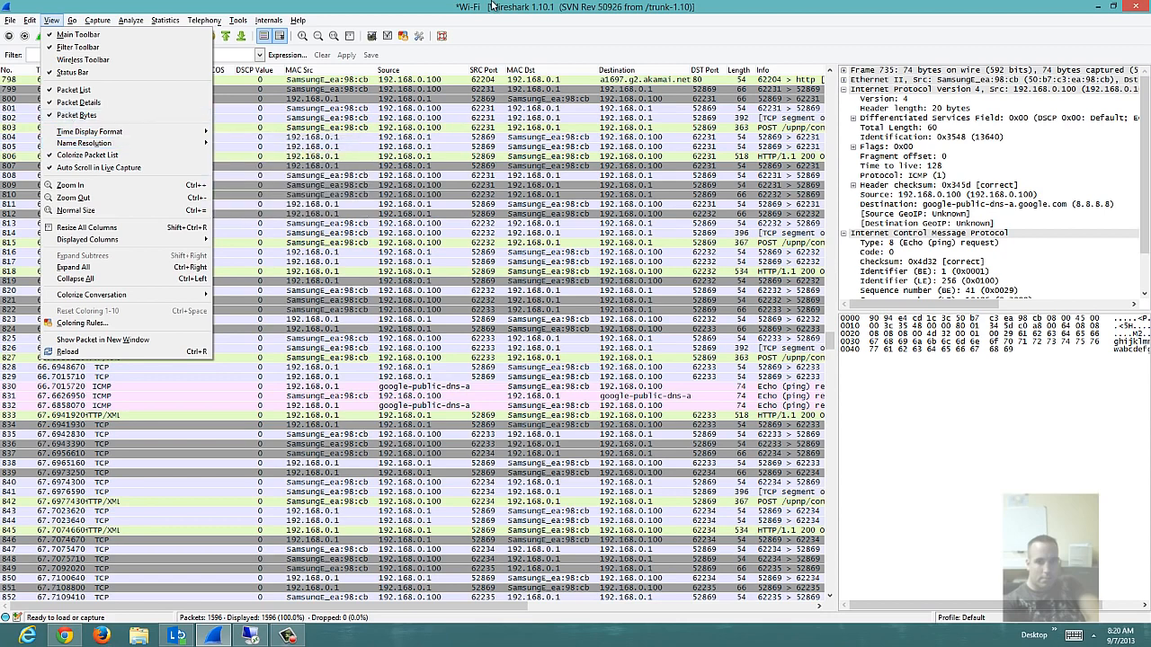
left_click(371, 8)
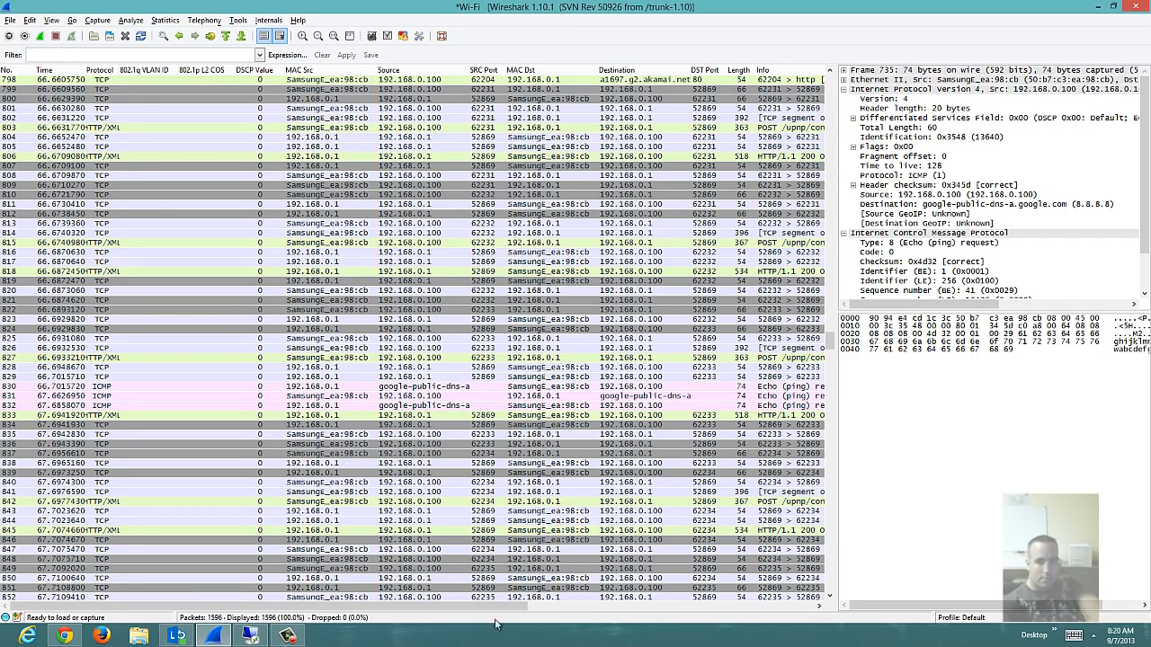
Select echo request packet 831, inspect its IPv4 and ICMP details, and leave IPv4 expanded and ICMP collapsed.
scroll(369, 507, "down", 6)
scroll(369, 507, "down", 2)
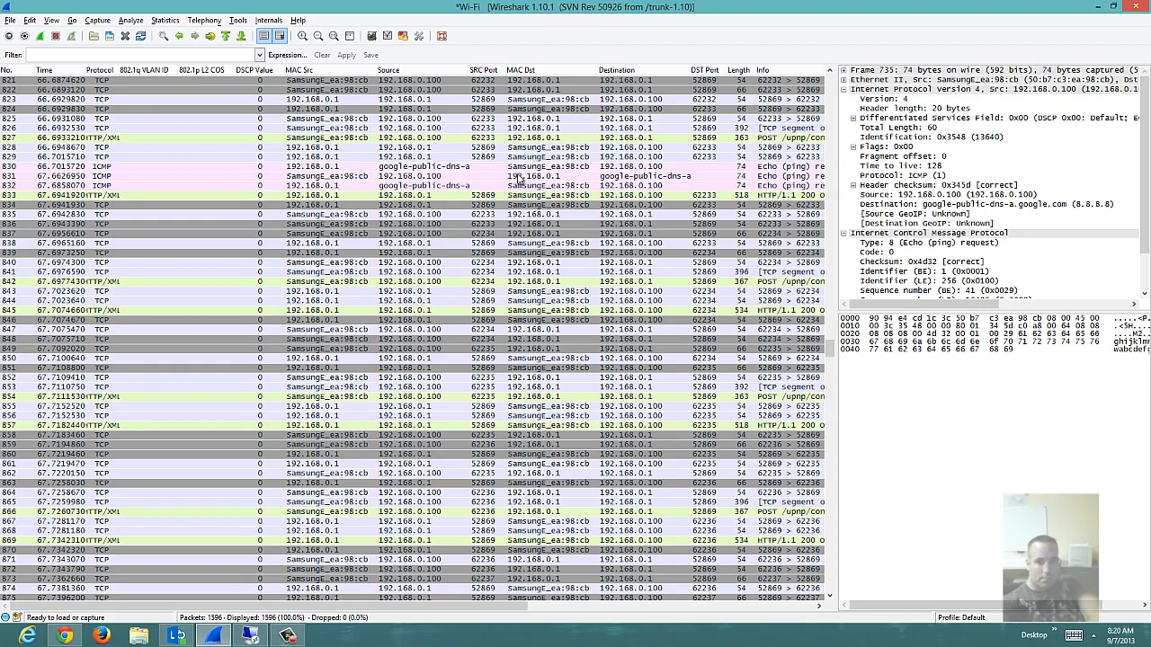
left_click(636, 179)
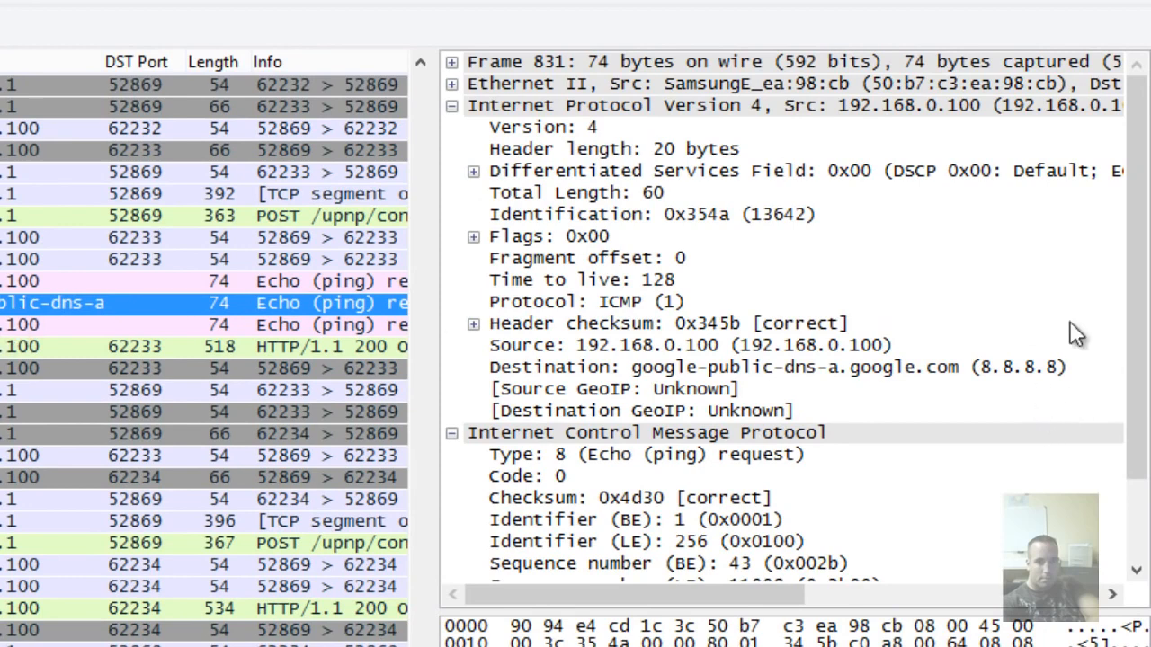
left_click(452, 106)
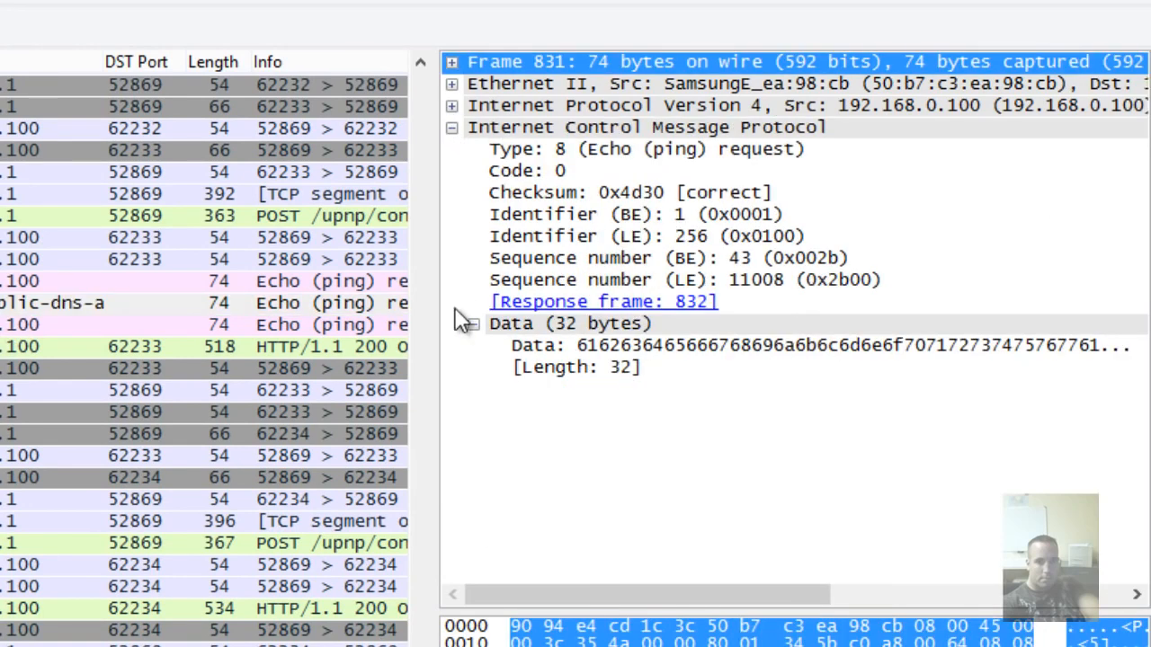
left_click(472, 324)
left_click(453, 129)
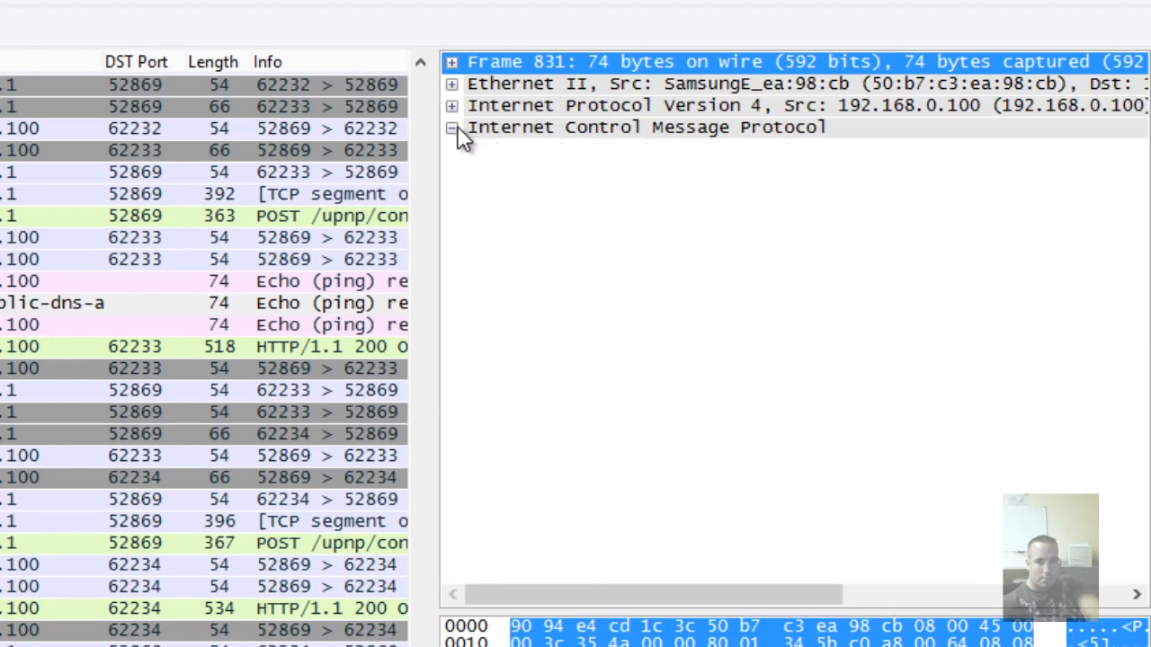
left_click(452, 128)
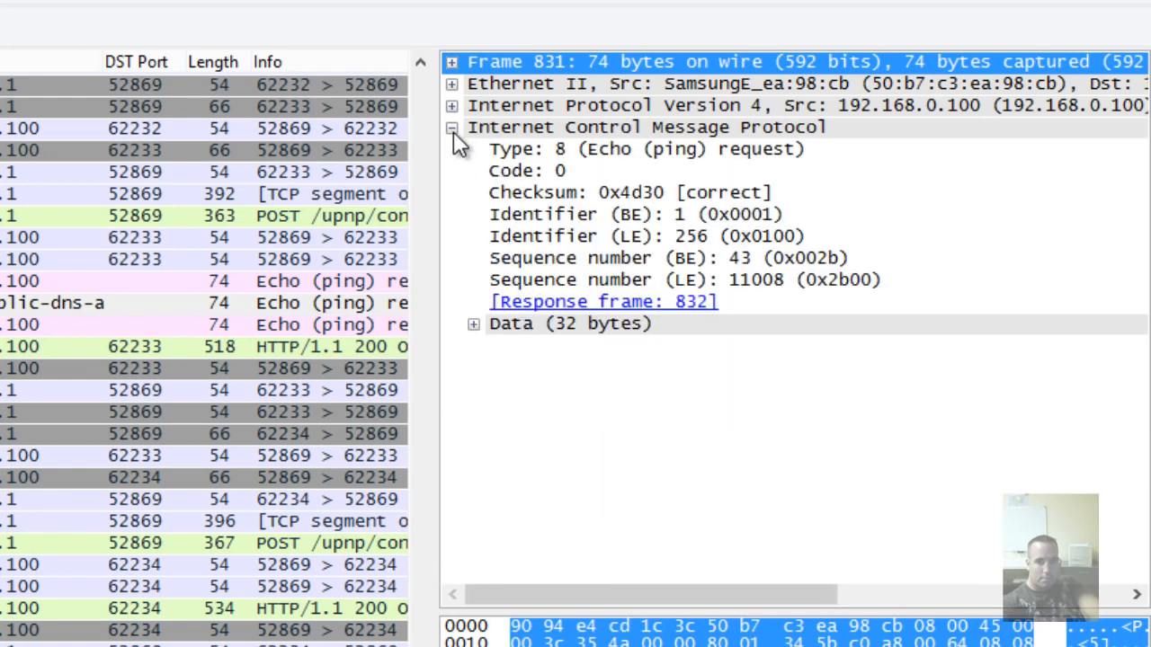
left_click(452, 129)
left_click(451, 105)
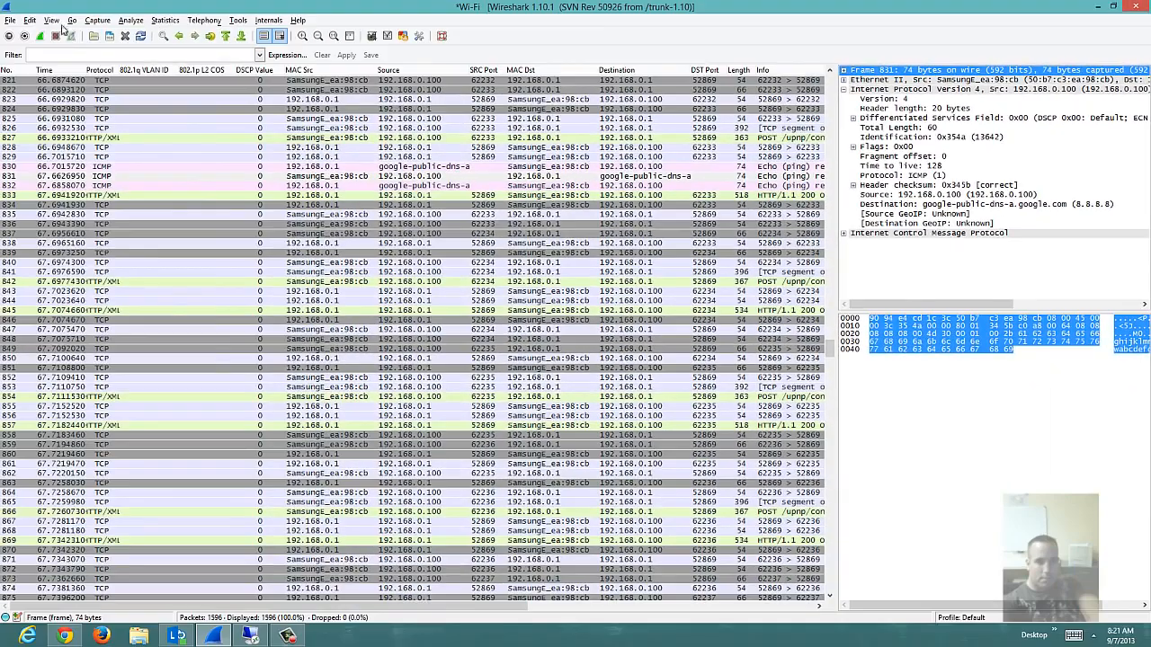
Turn off name resolution for the transport layer and for the network layer.
left_click(54, 21)
mouse_move(124, 150)
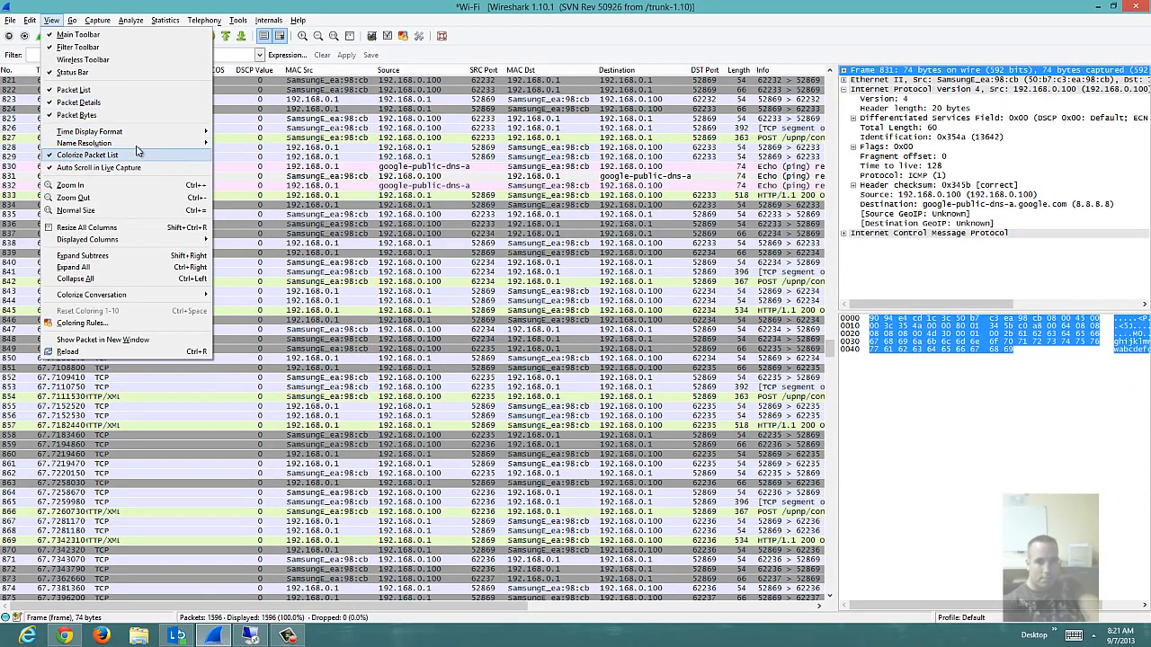
mouse_move(177, 146)
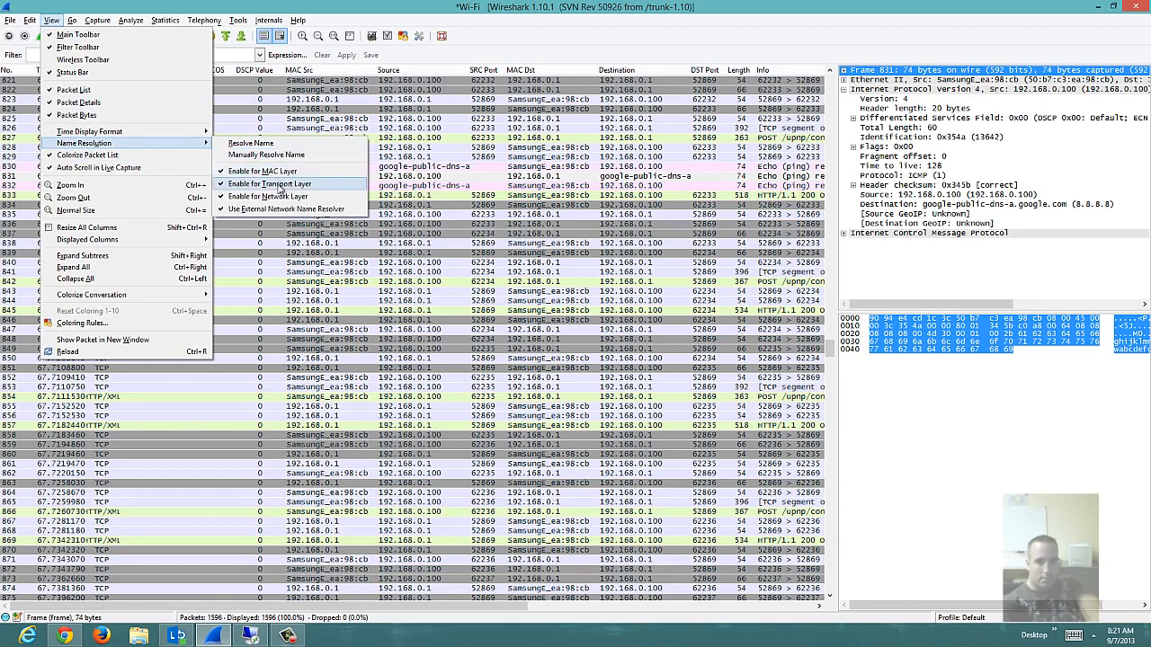
left_click(270, 183)
left_click(51, 19)
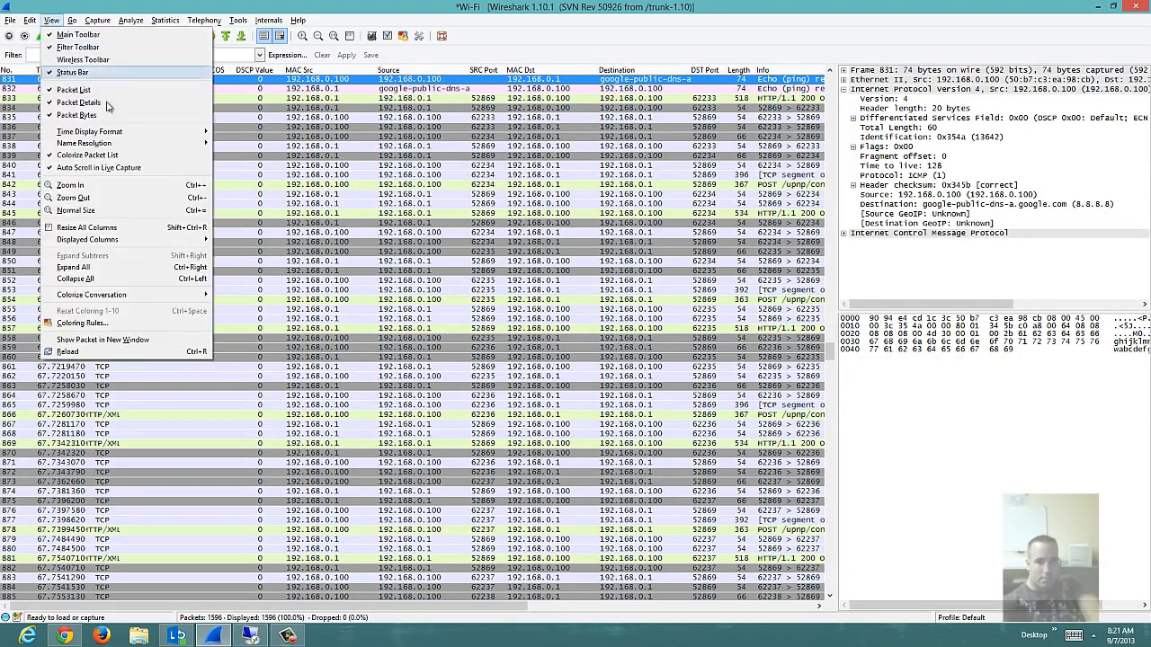
mouse_move(180, 143)
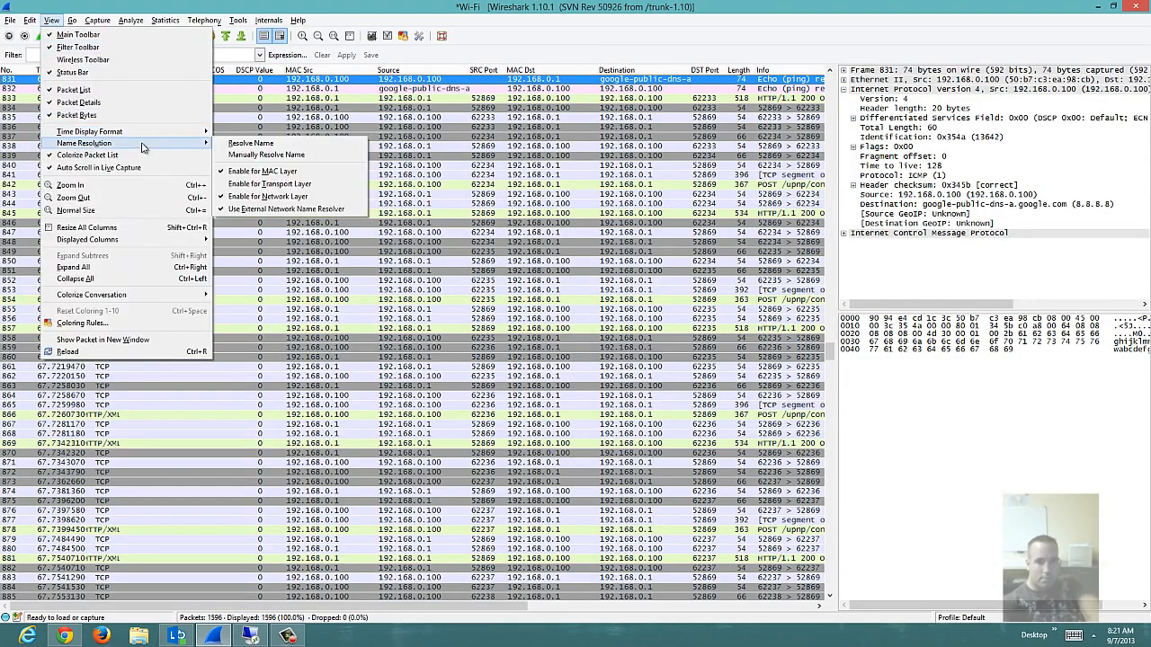
left_click(278, 198)
Review the name resolution options against the MAC source column, and look over the other view settings.
left_click(51, 19)
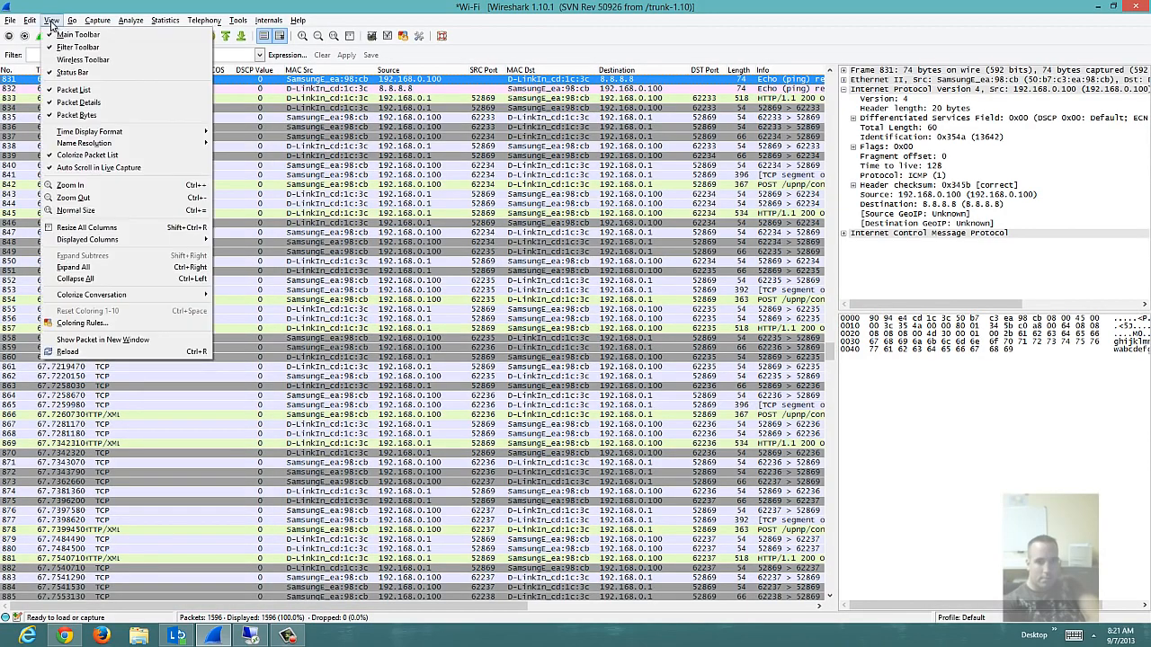
mouse_move(143, 144)
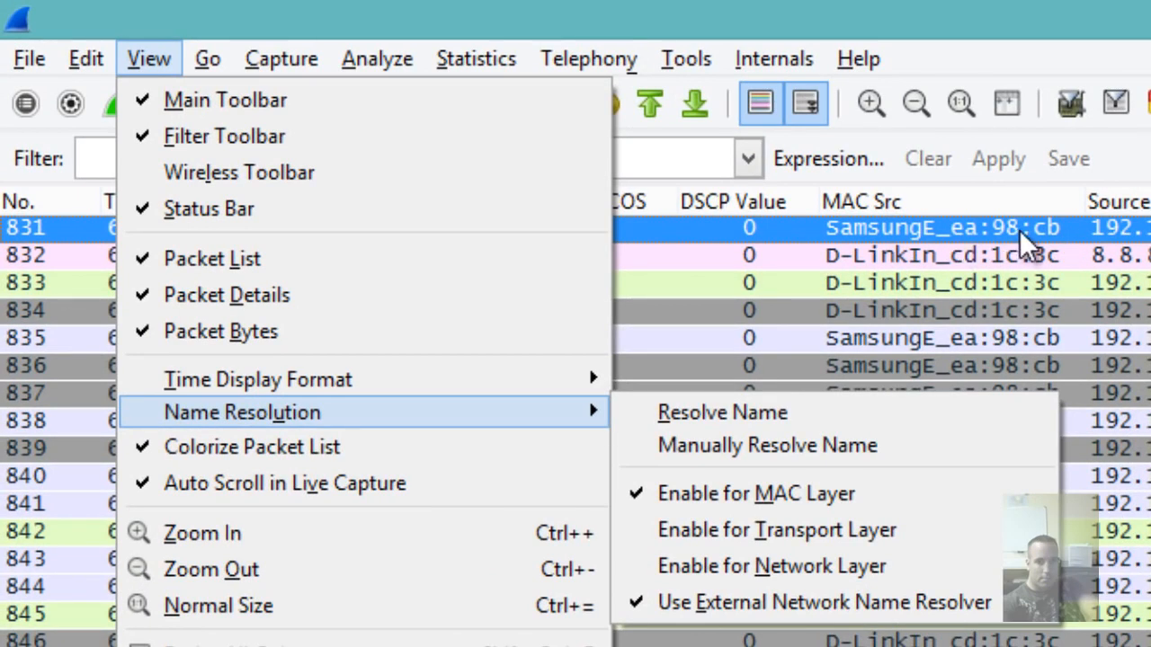
key("Escape")
key("Escape")
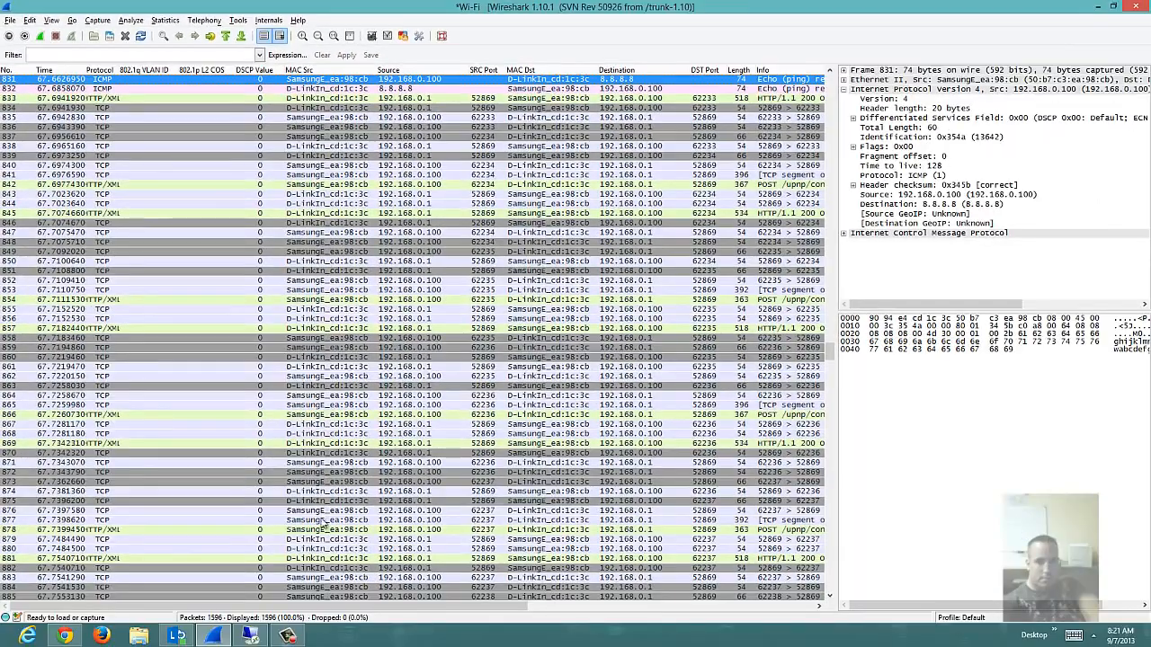
left_click(54, 20)
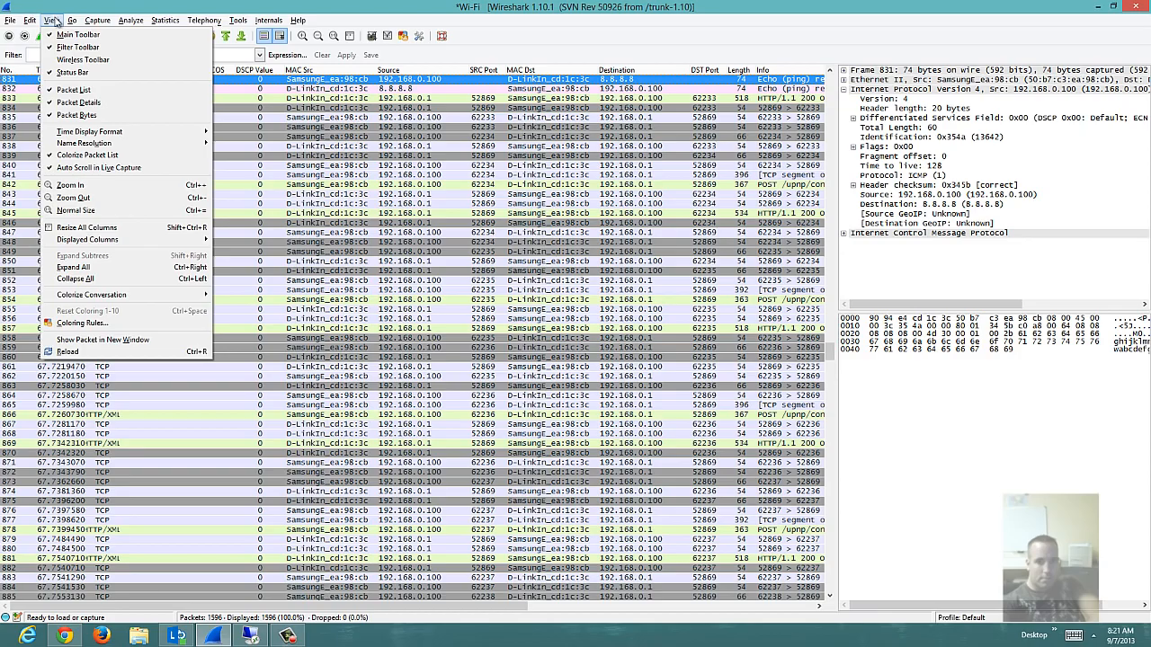
mouse_move(114, 136)
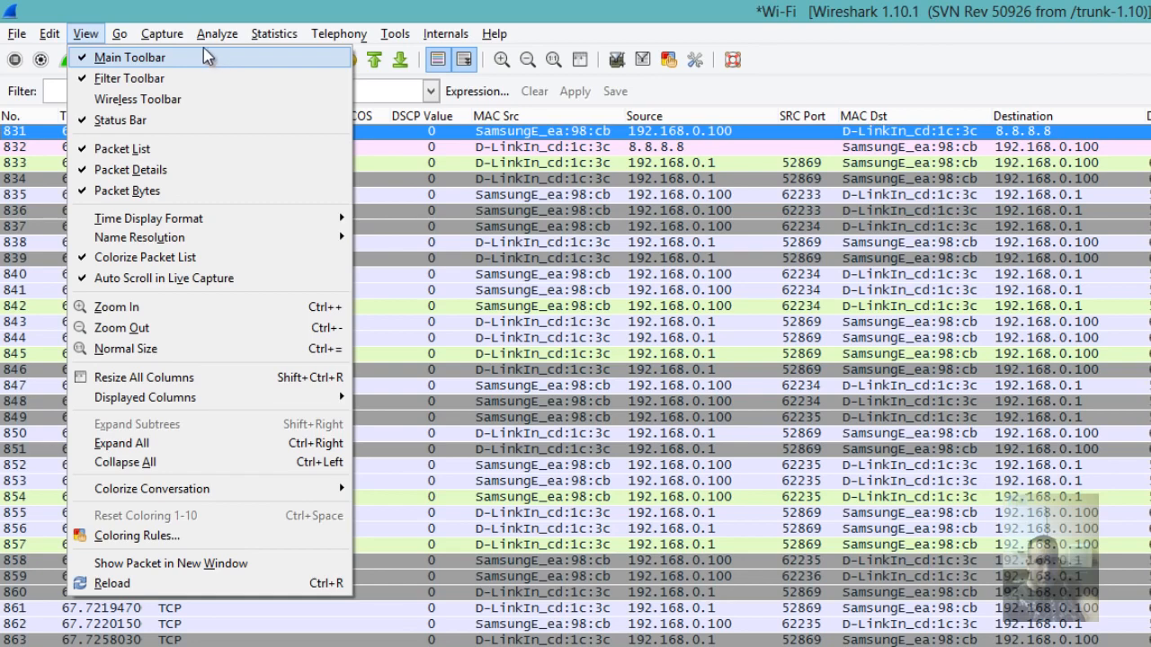
Open the capture interfaces list, enlarge it to review the packet counts per interface, and return to the capture commands.
mouse_move(124, 38)
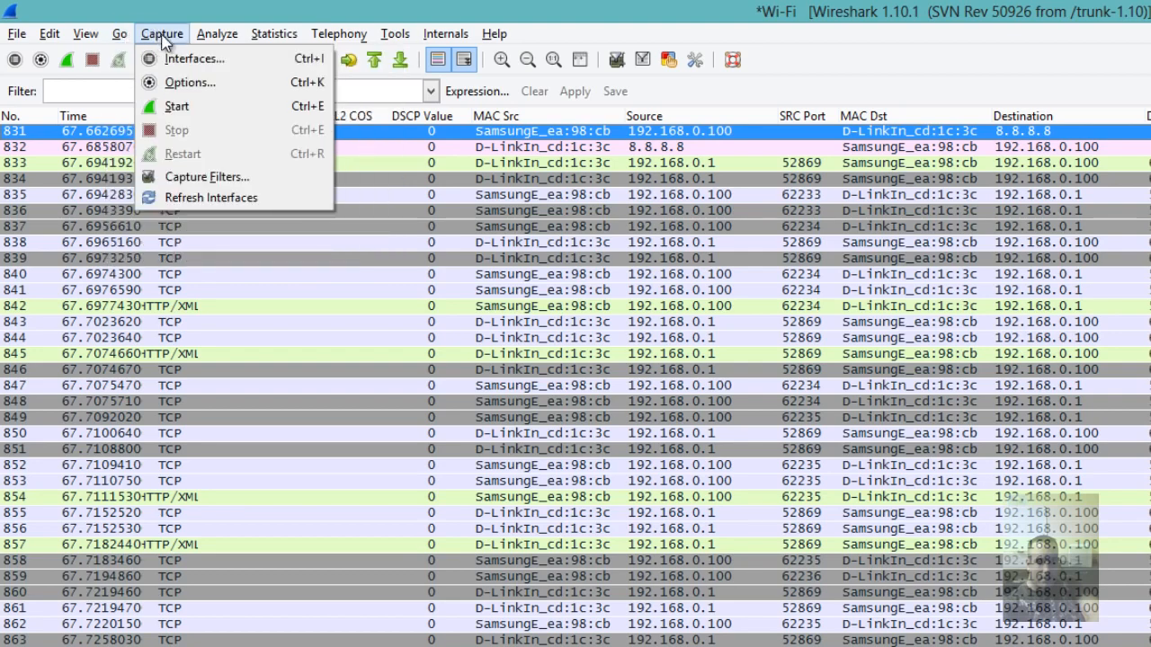
left_click(180, 58)
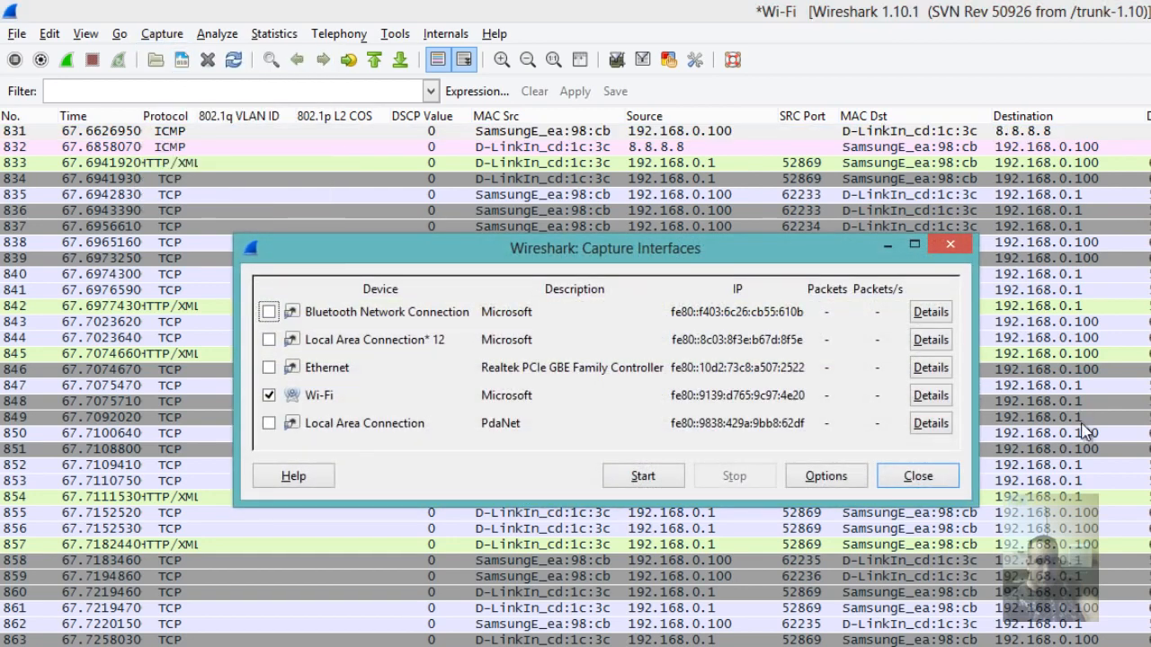
left_click_drag(969, 506, 1150, 646)
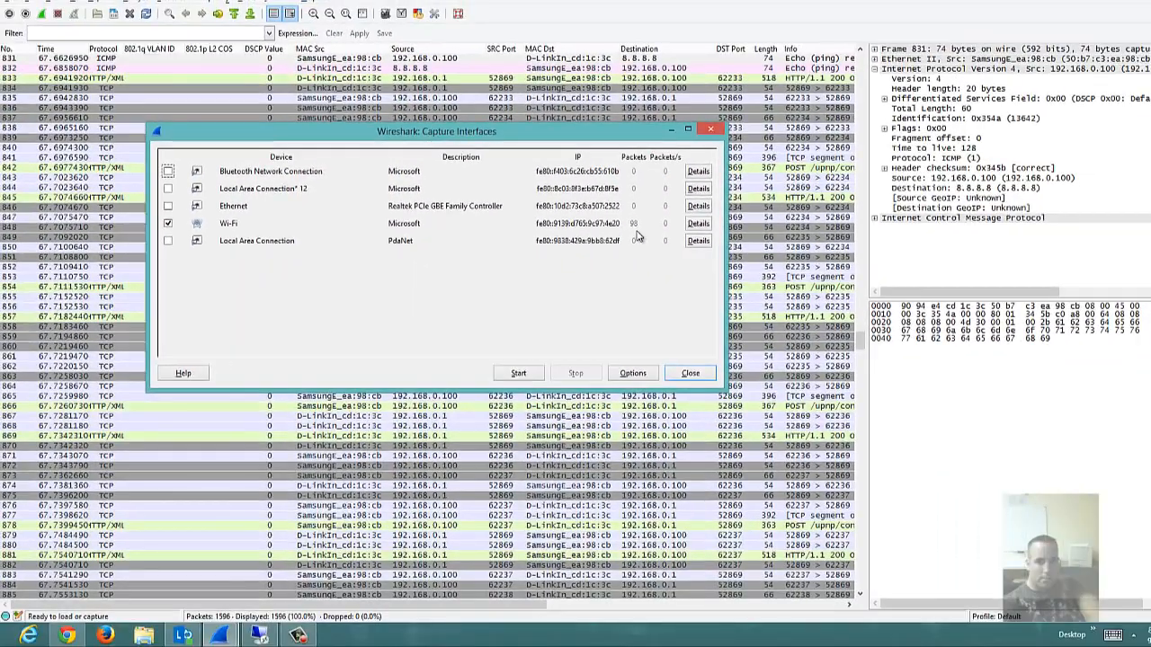
left_click(81, 2)
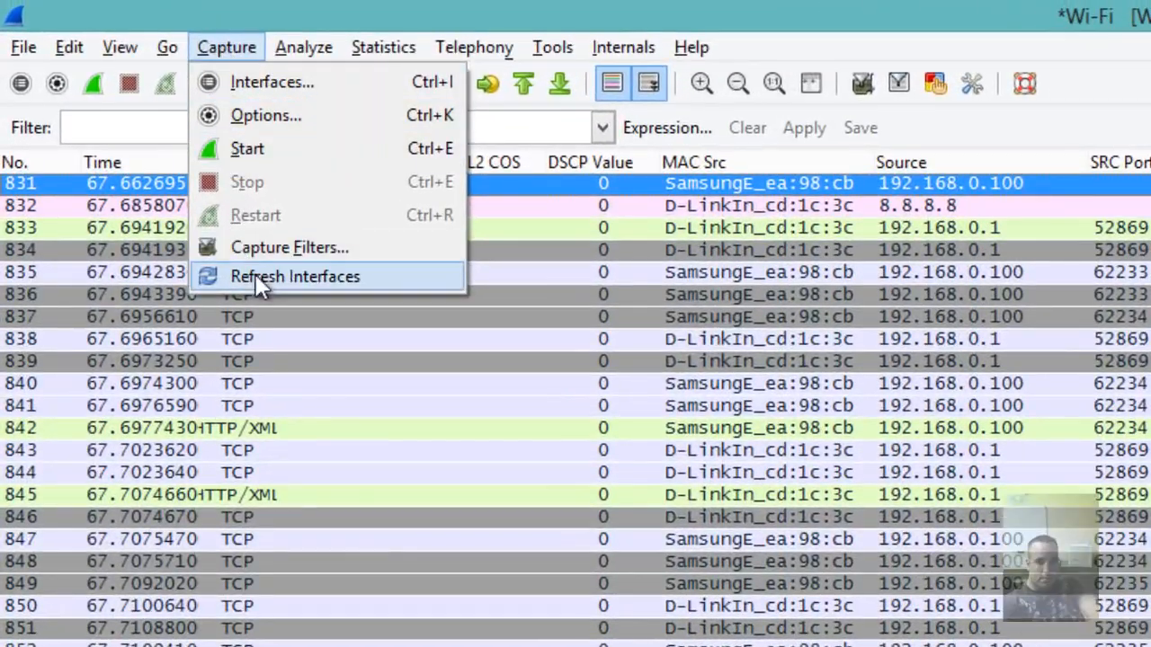
Open Decode As for the selected ICMP packet, review its network and link protocol choices, and close without changing anything.
mouse_move(299, 36)
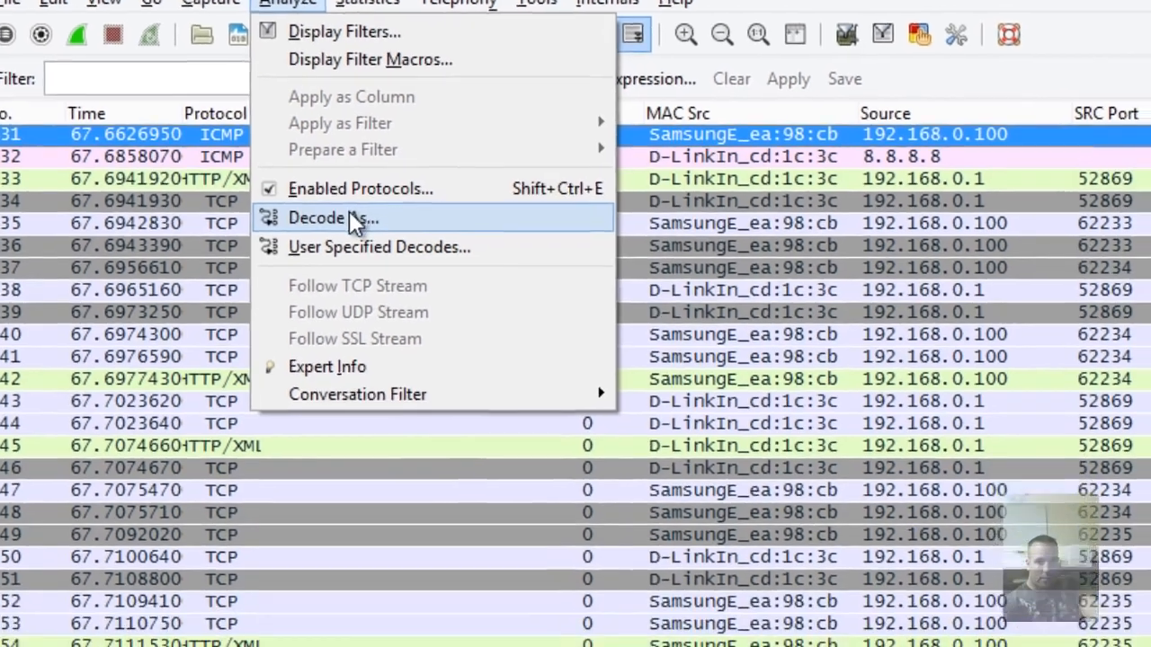
left_click(365, 263)
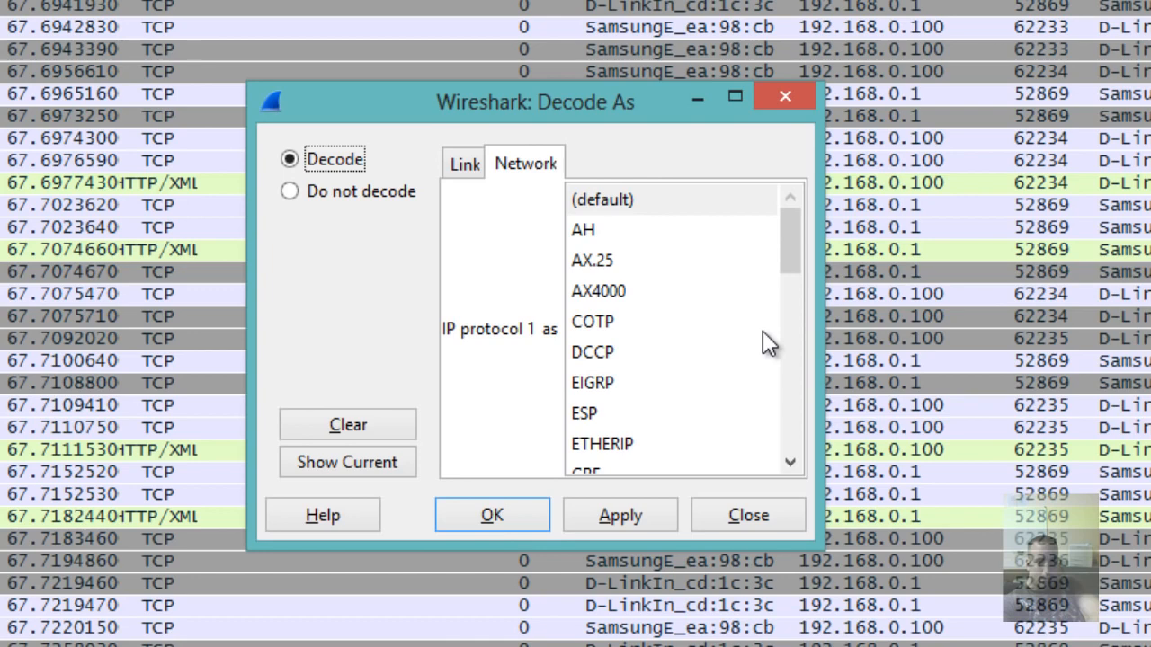
left_click(463, 166)
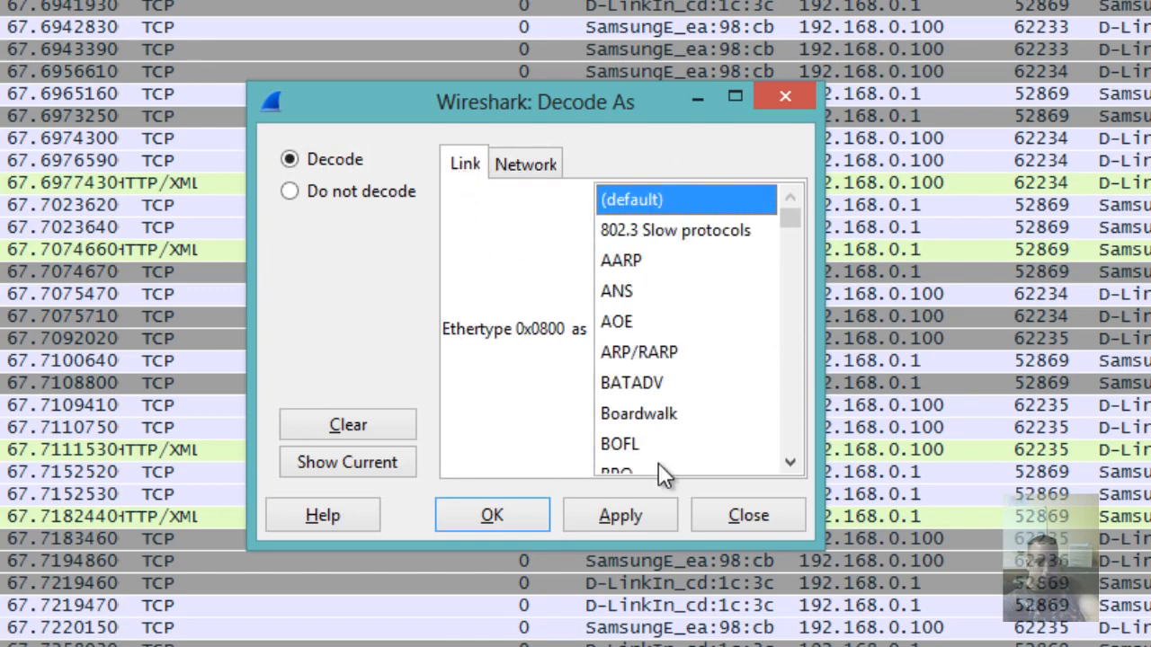
left_click(763, 514)
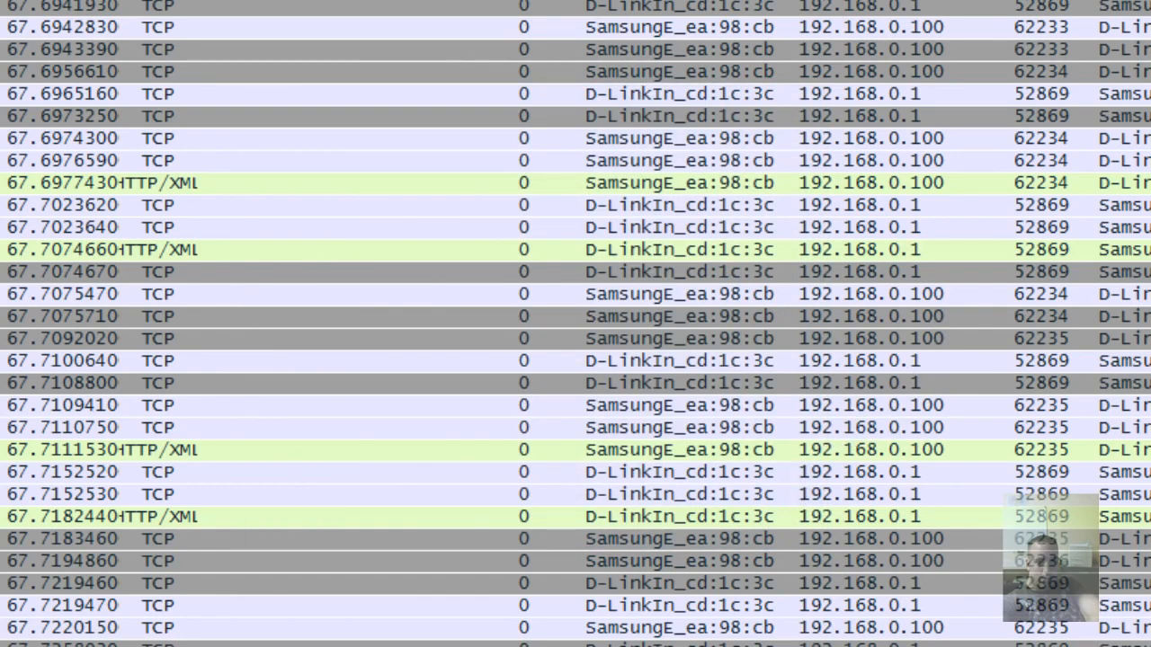
Select TCP packet 855 from 192.168.0.1 and open Decode As for it.
left_click(576, 516)
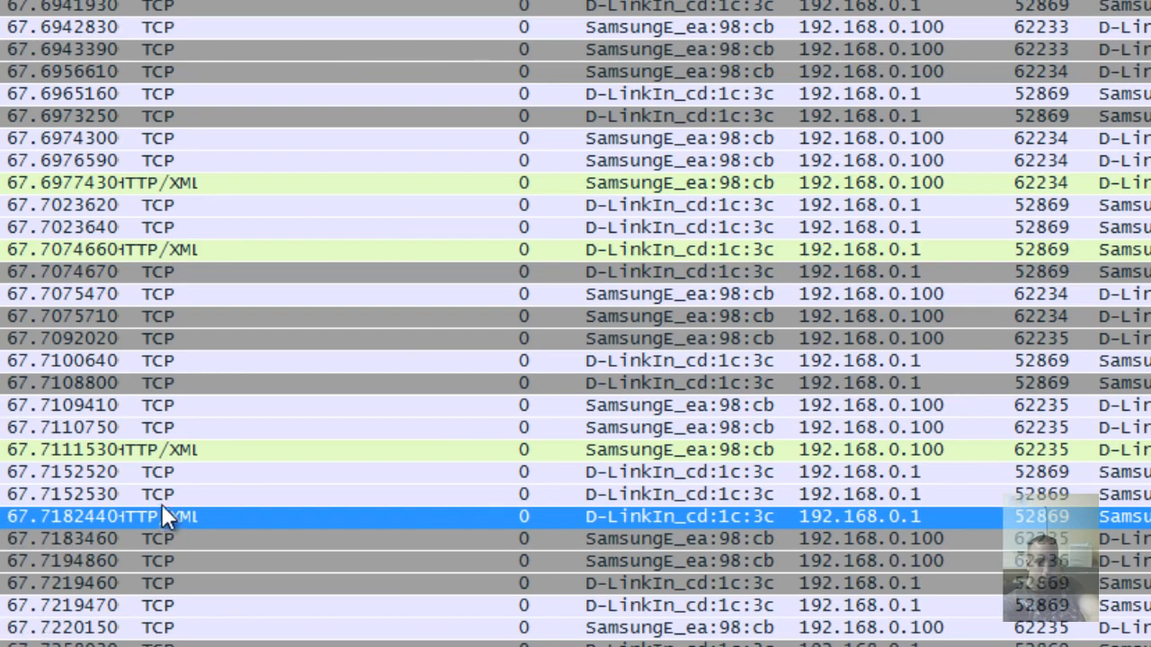
left_click(162, 477)
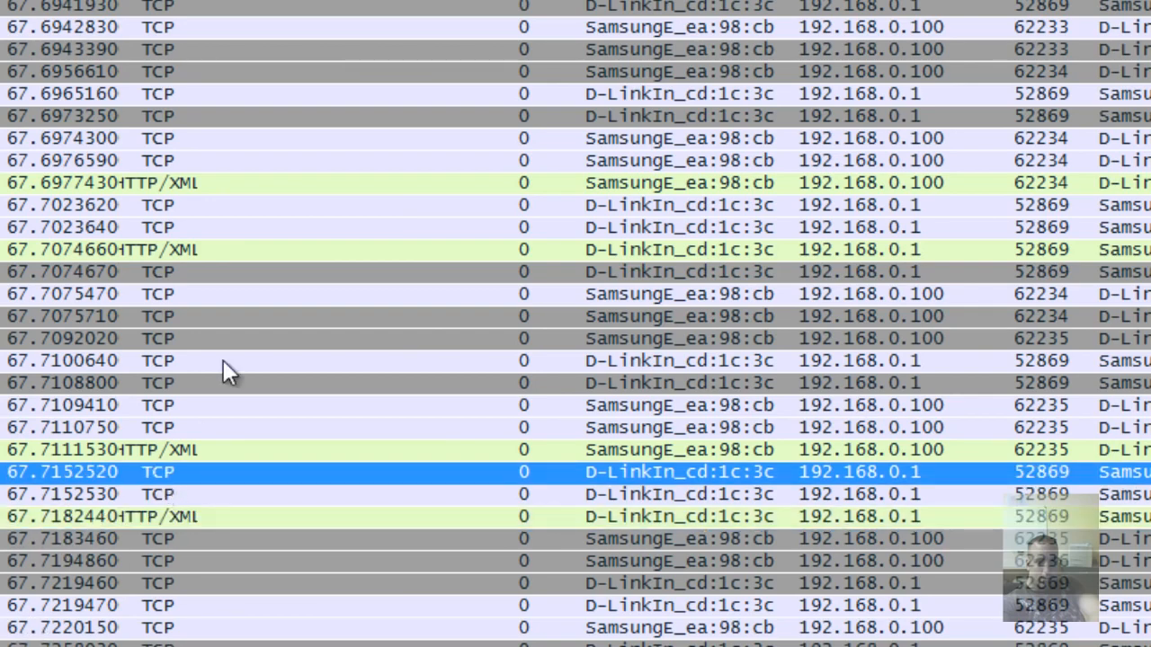
key("alt+c")
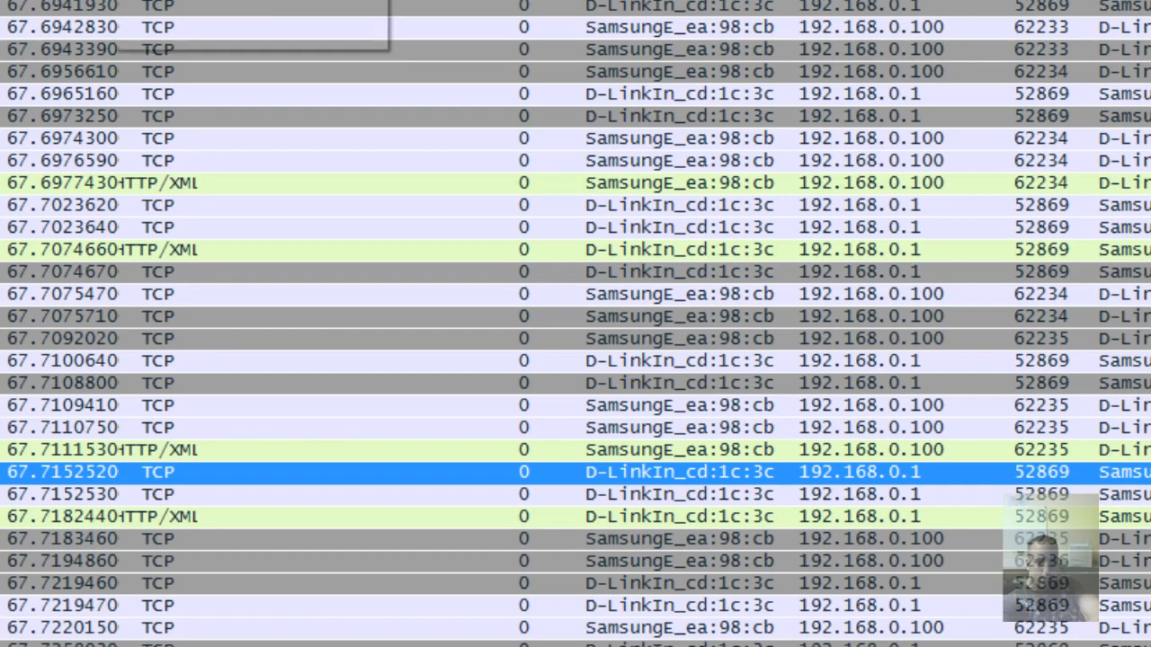
key("Right")
key("Right")
key("Right")
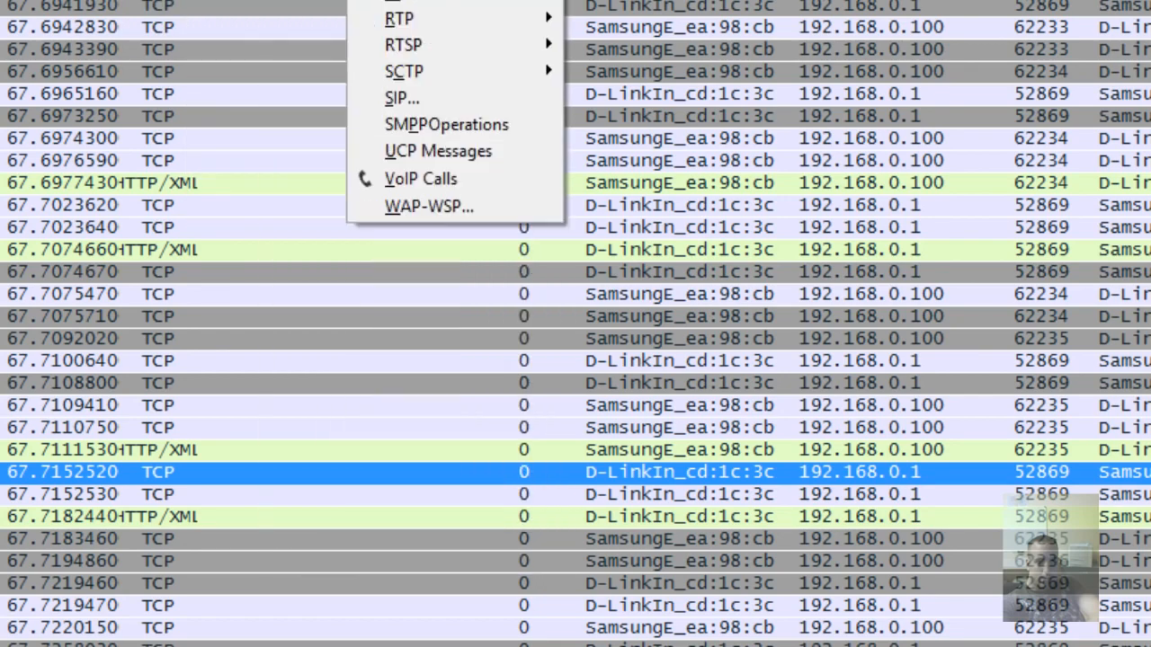
key("Left")
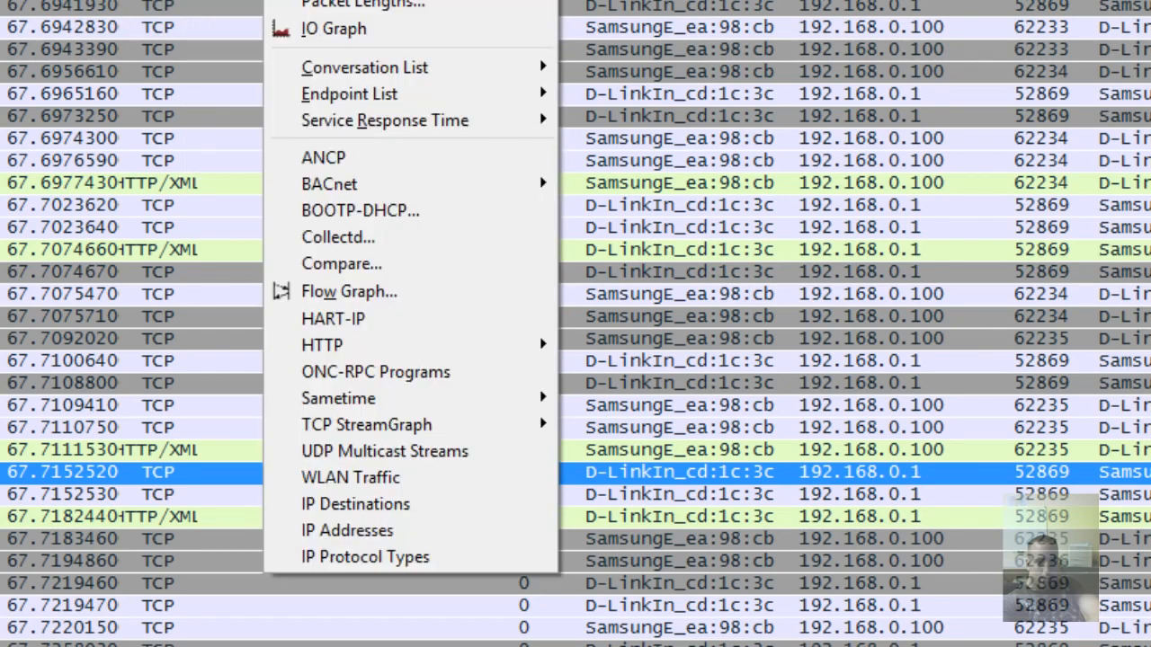
key("Left")
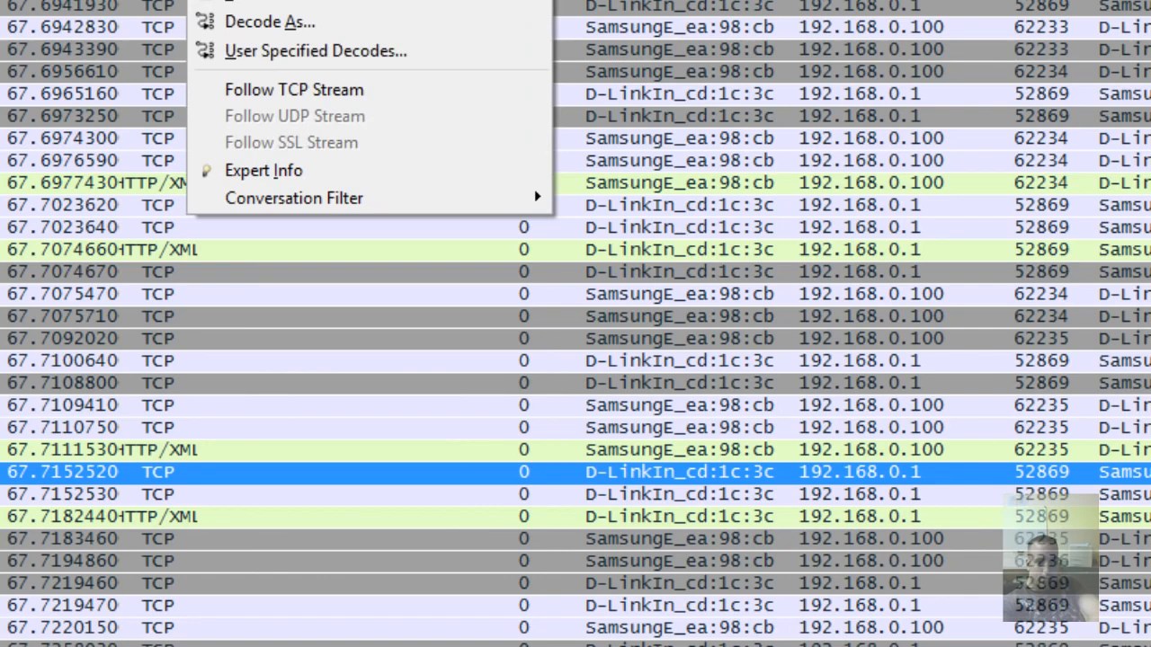
left_click(265, 21)
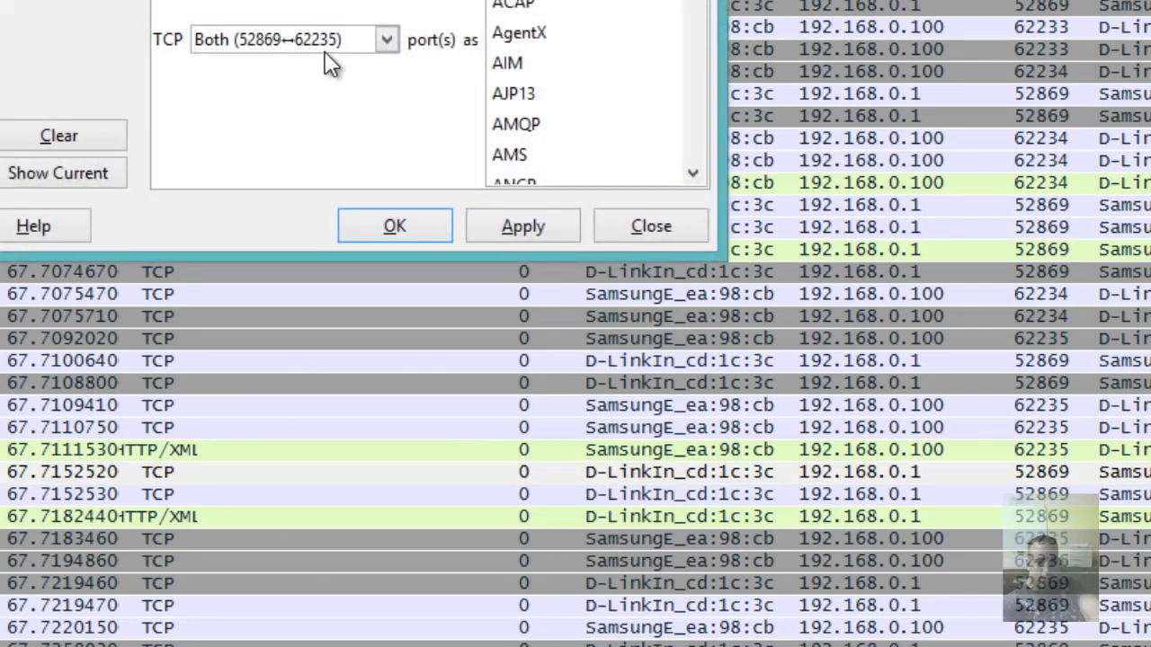
Examine the source, destination and both port choices for TCP decoding, and look through the available transport protocols.
left_click(376, 40)
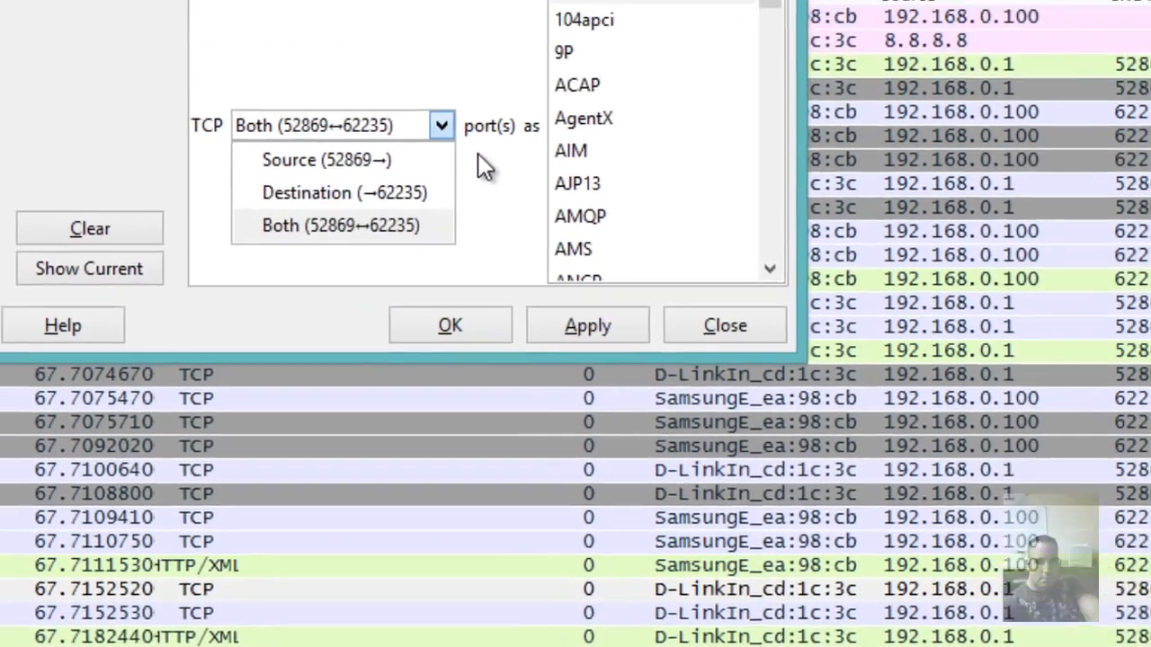
left_click(479, 155)
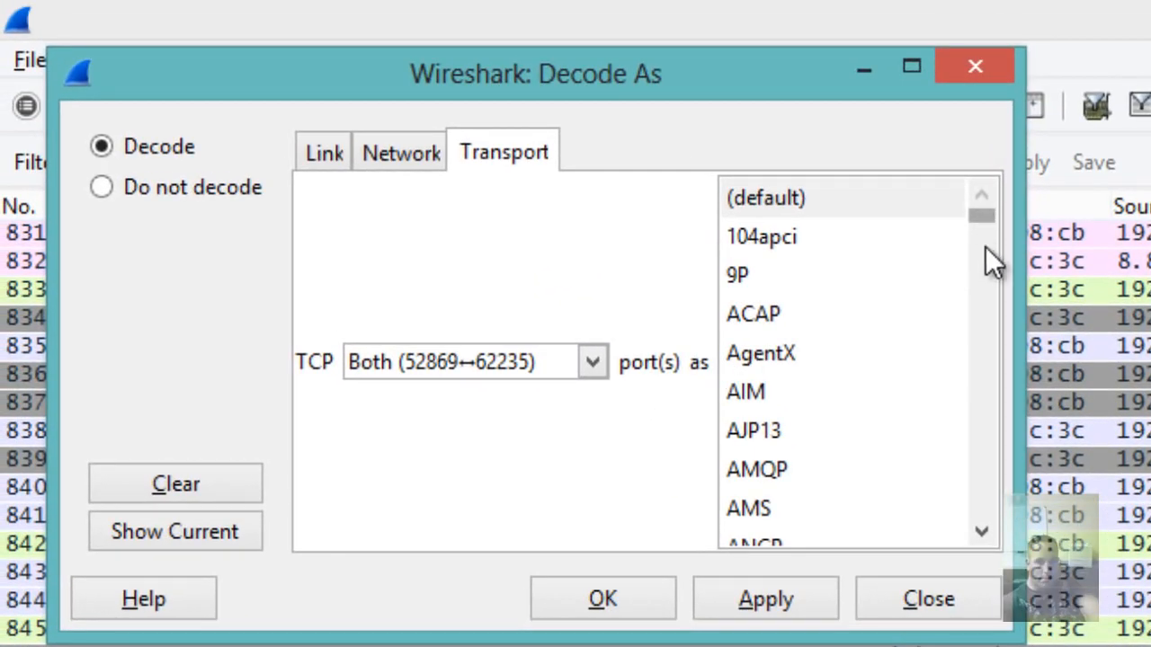
left_click_drag(981, 216, 992, 425)
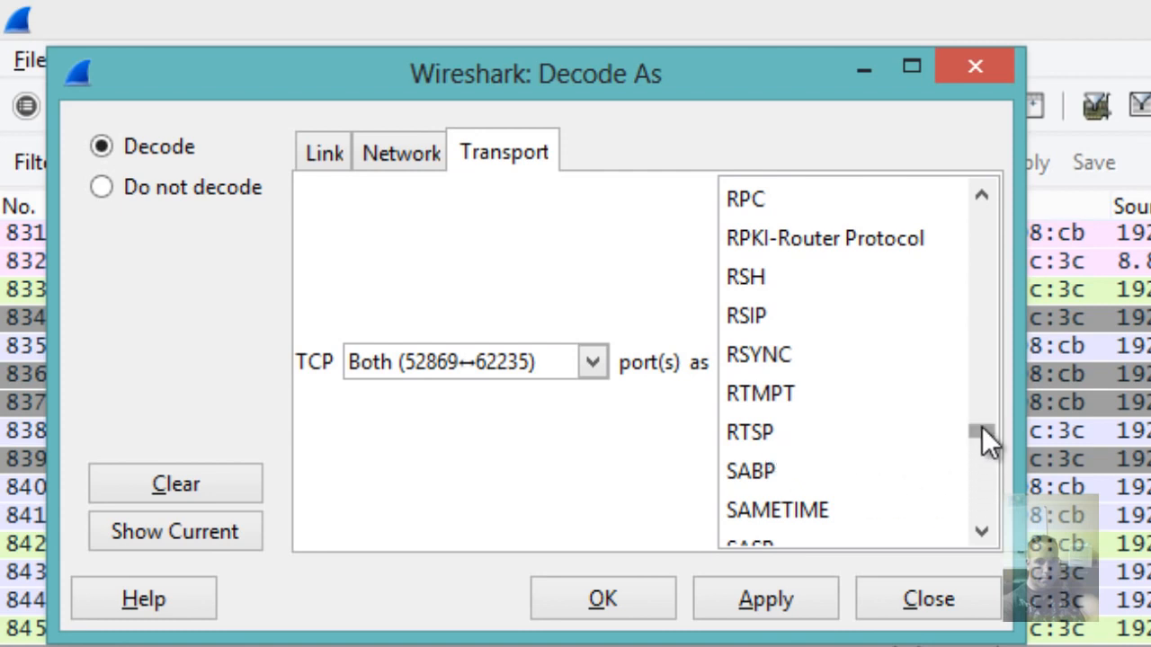
mouse_move(982, 428)
left_mouse_down()
mouse_move(982, 458)
mouse_move(979, 397)
mouse_move(982, 430)
left_mouse_up()
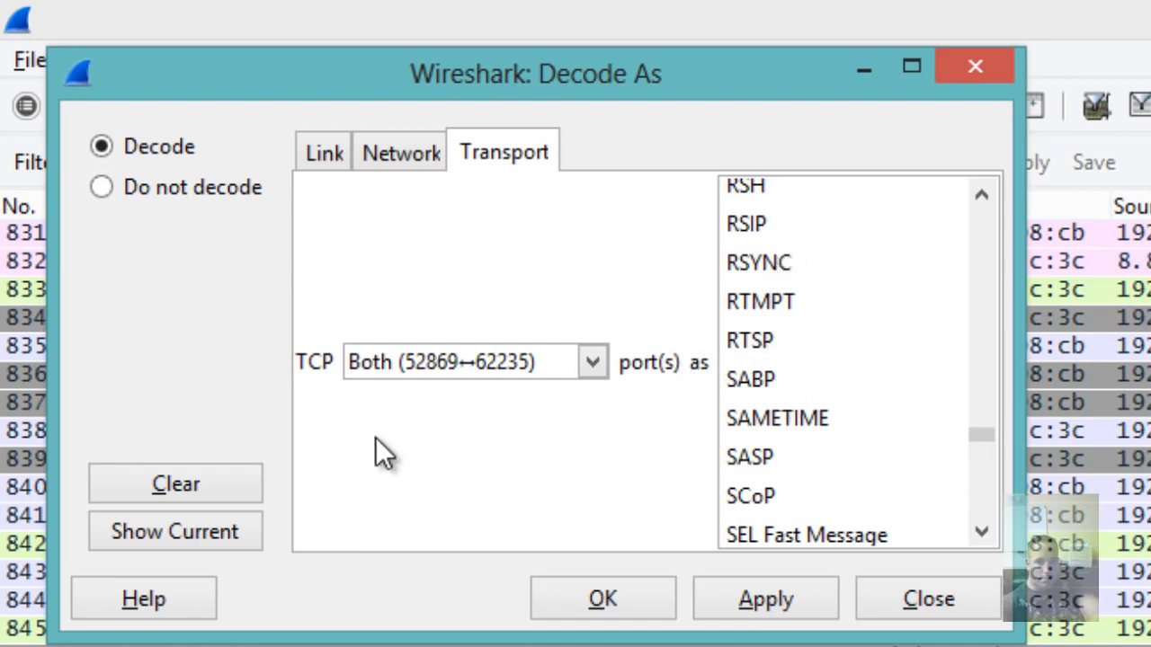
Compare the network and link decode protocol lists for the TCP packet, and close Decode As without applying a change.
left_click(409, 154)
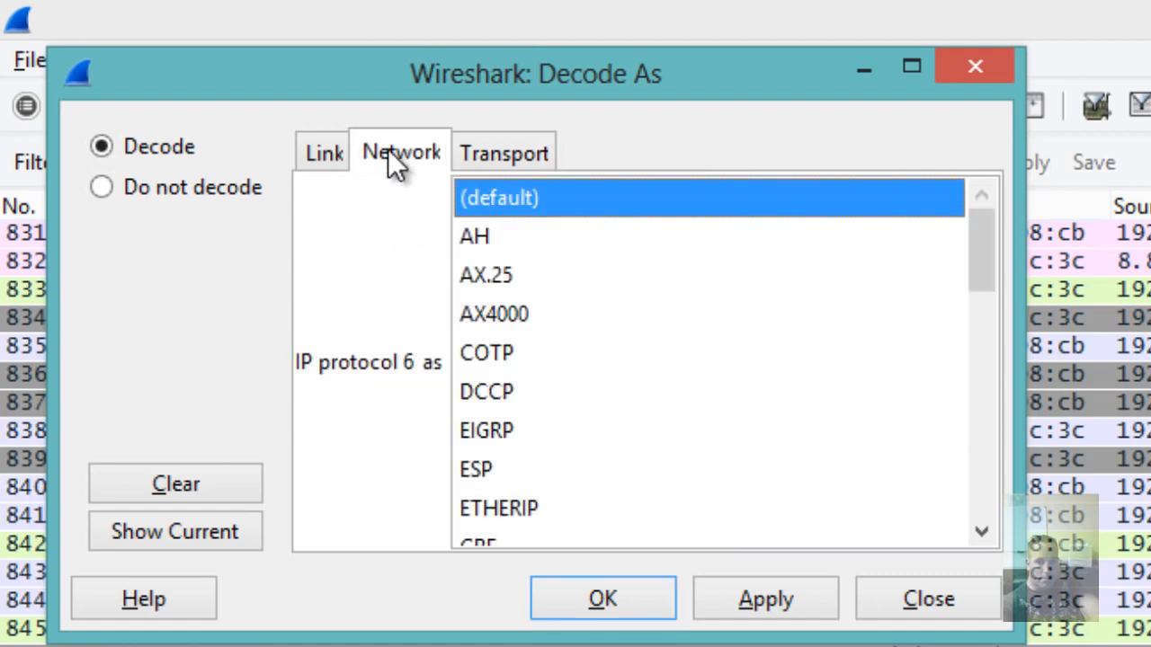
left_click(324, 160)
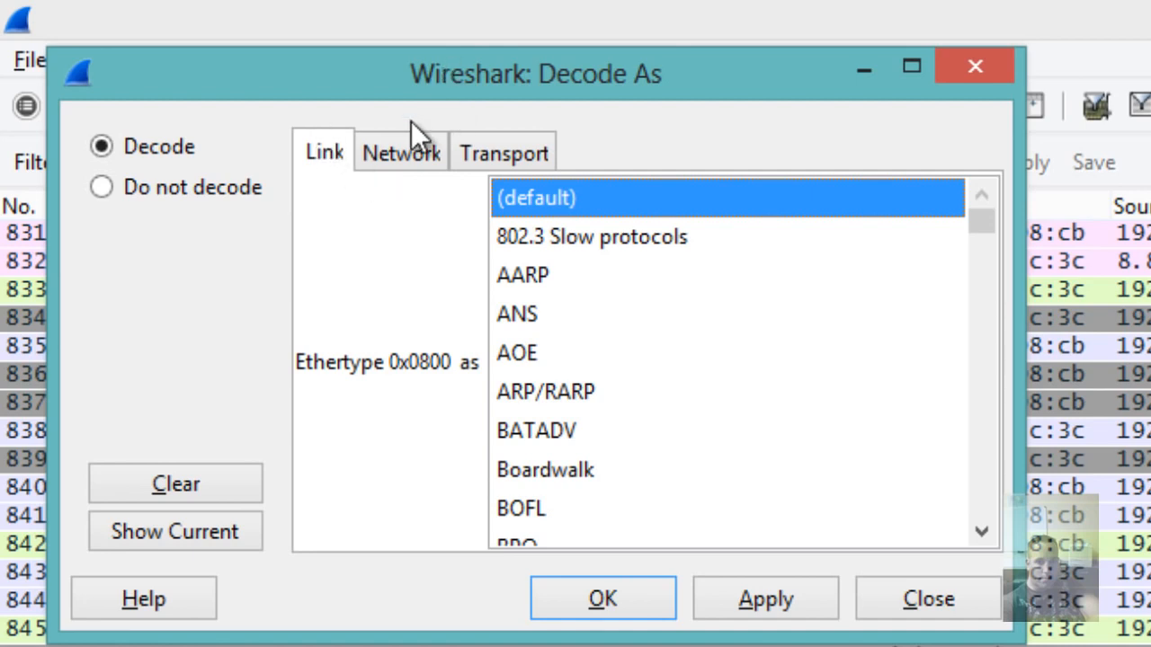
left_click(411, 158)
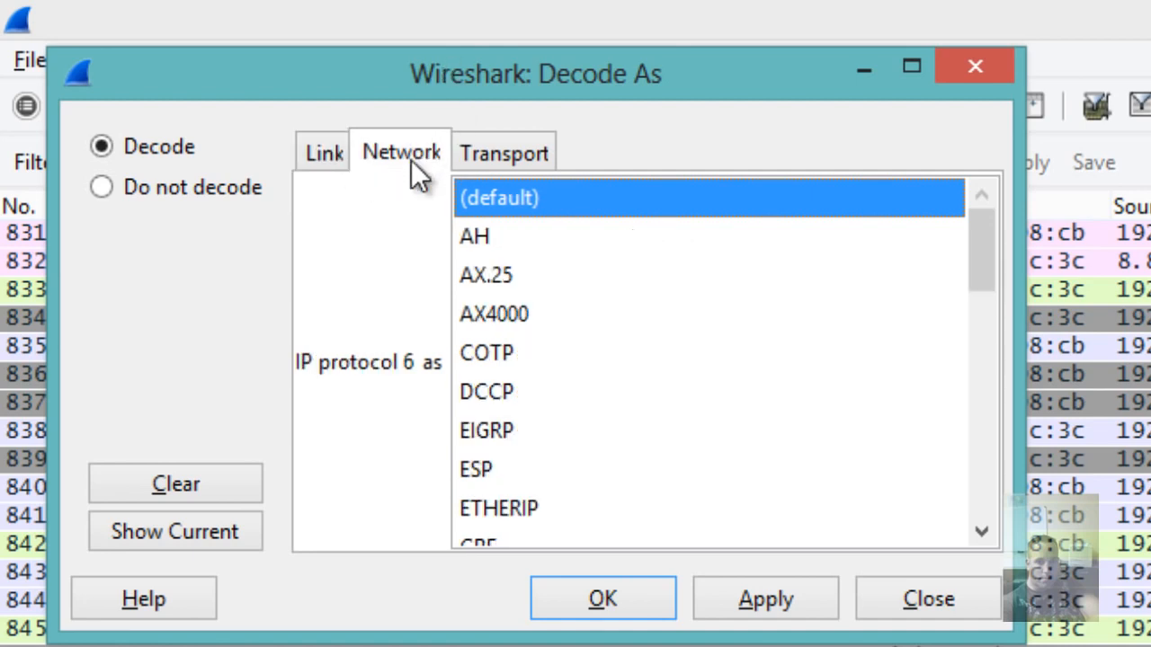
left_click(322, 160)
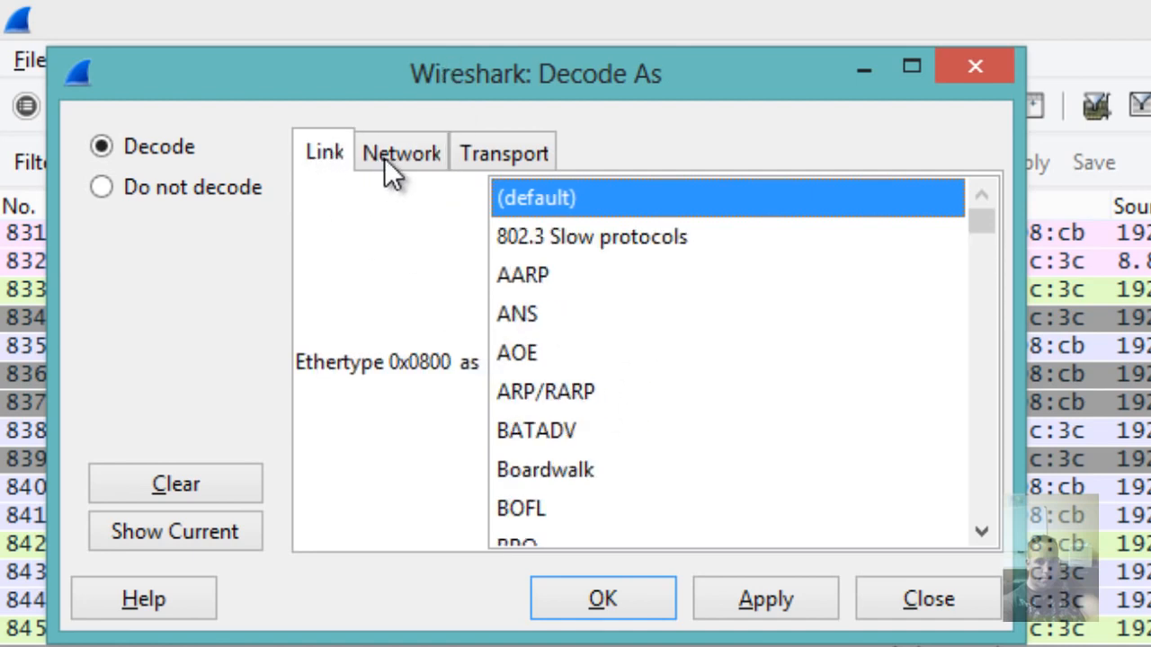
left_click(888, 603)
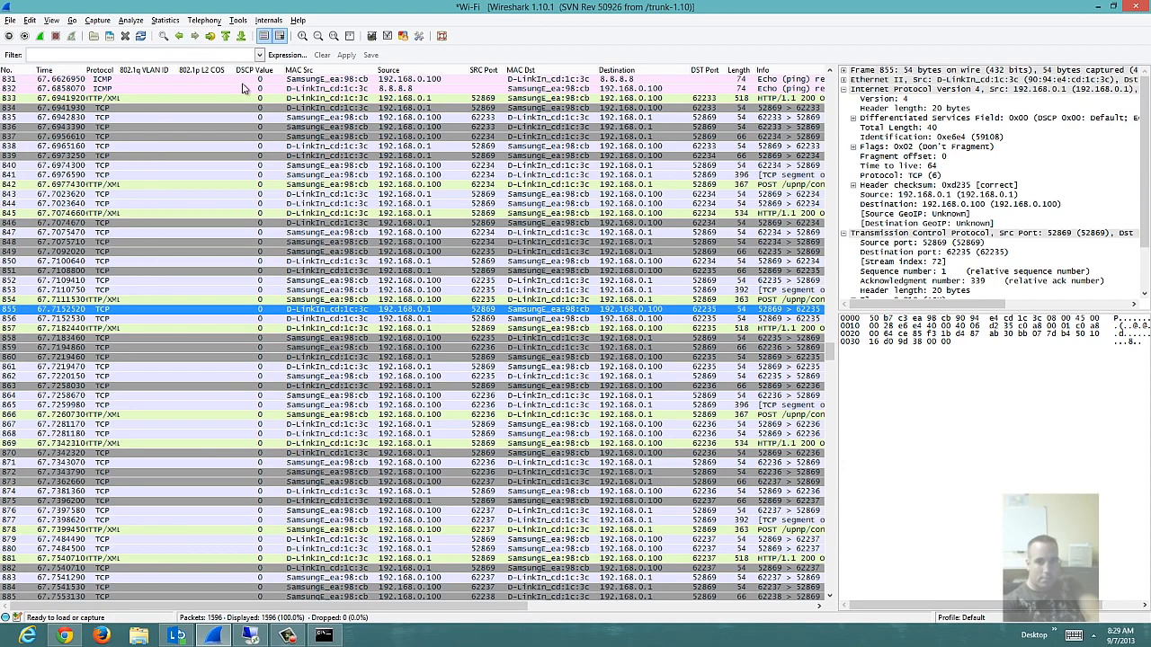
left_click(162, 22)
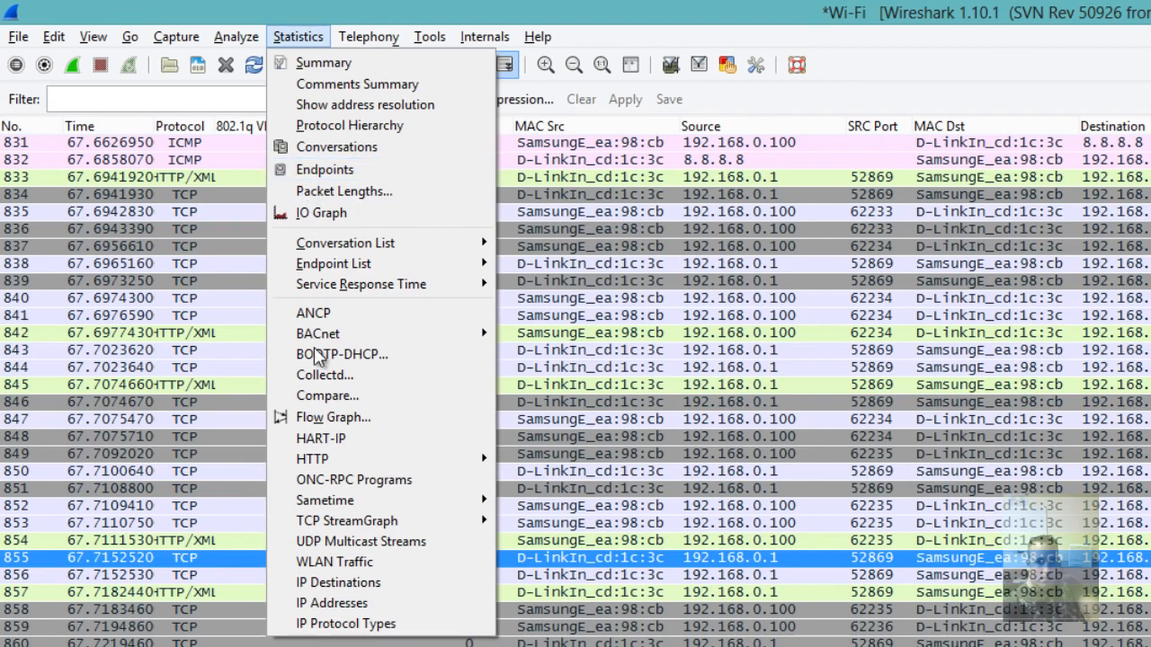
left_click(345, 614)
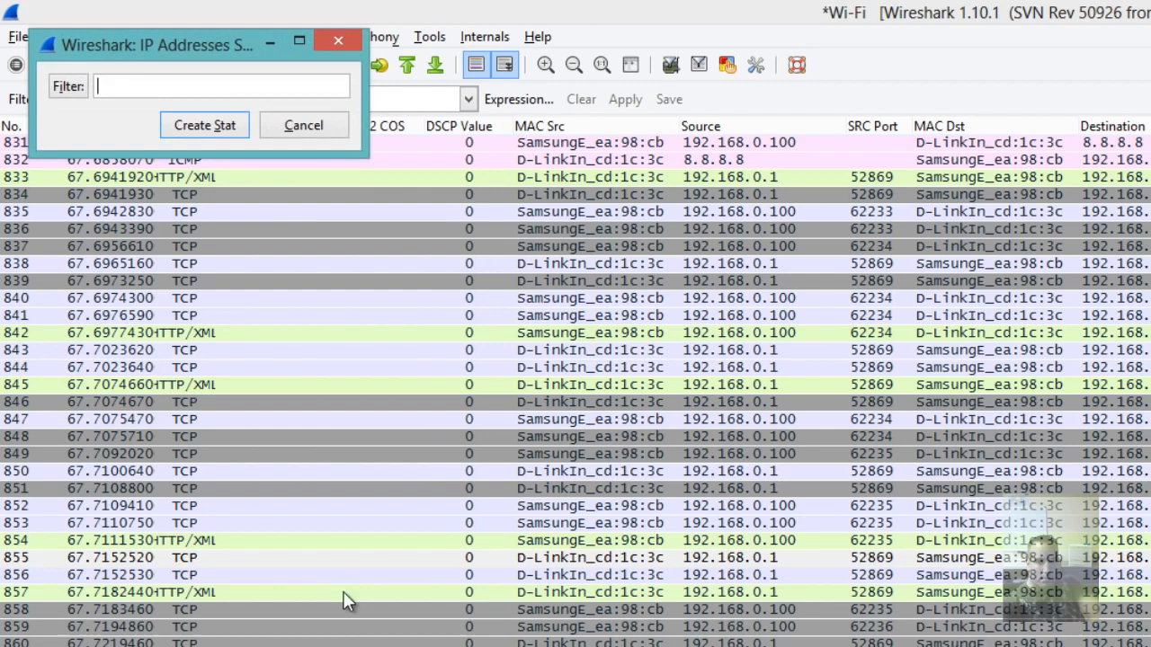
left_click(305, 128)
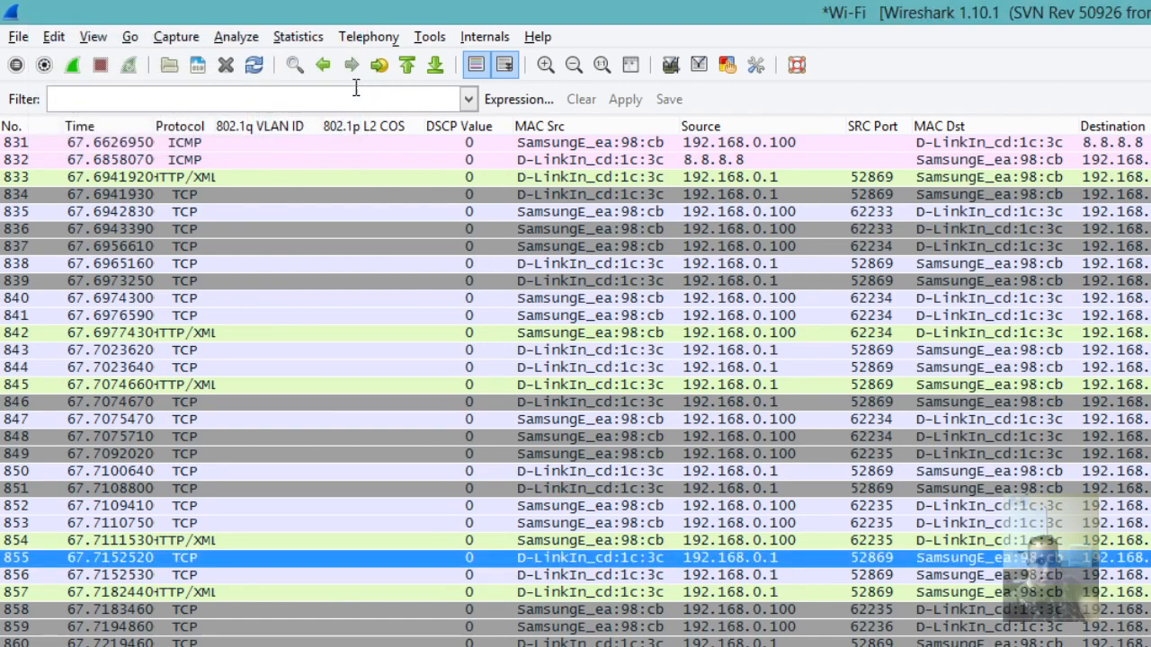
Open the endpoint statistics, examine the Ethernet endpoints' packet and byte counts, and close them.
left_click(297, 37)
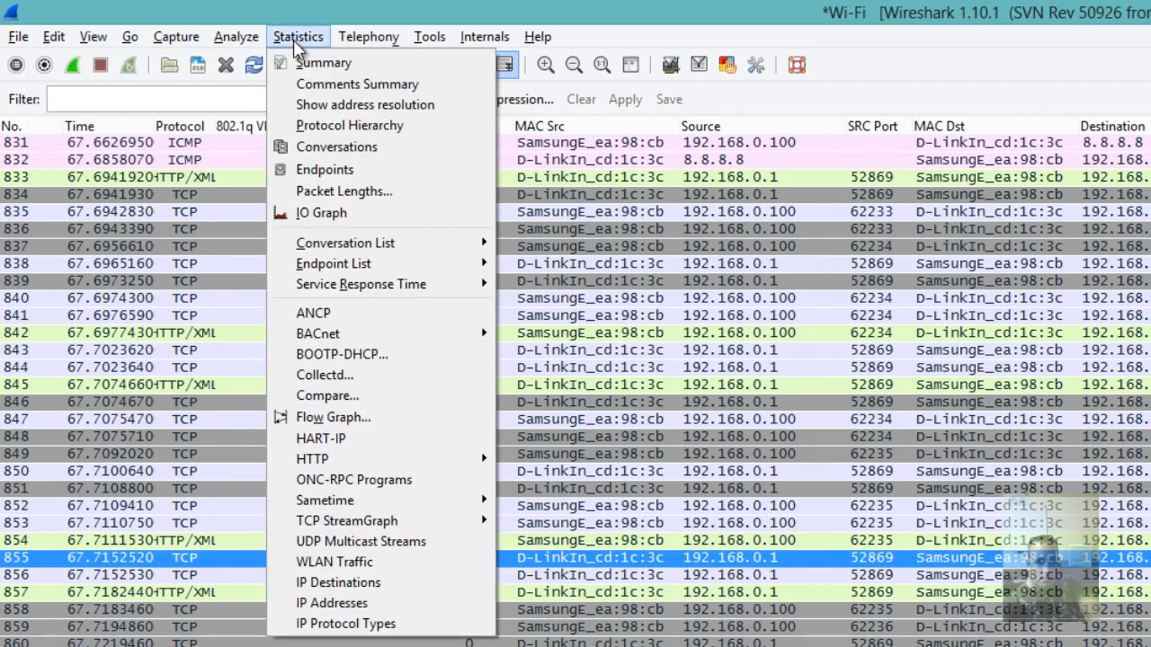
left_click(339, 173)
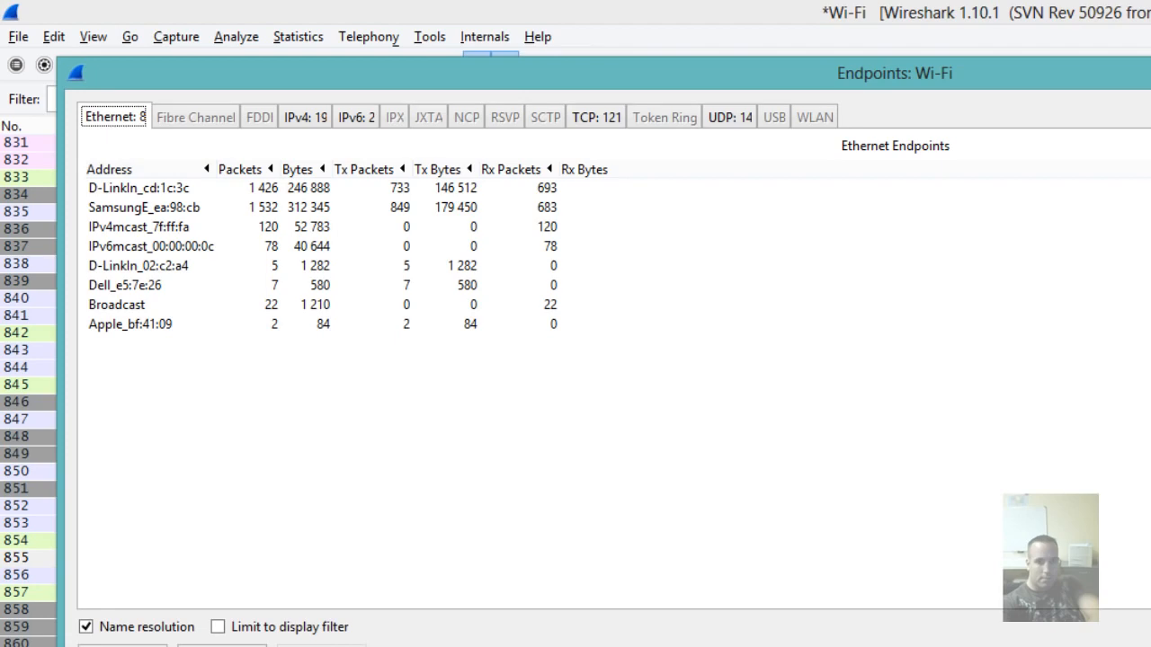
key("Escape")
Open the VoIP Calls analysis for the capture, review its columns and call functions, and close it.
left_click(296, 40)
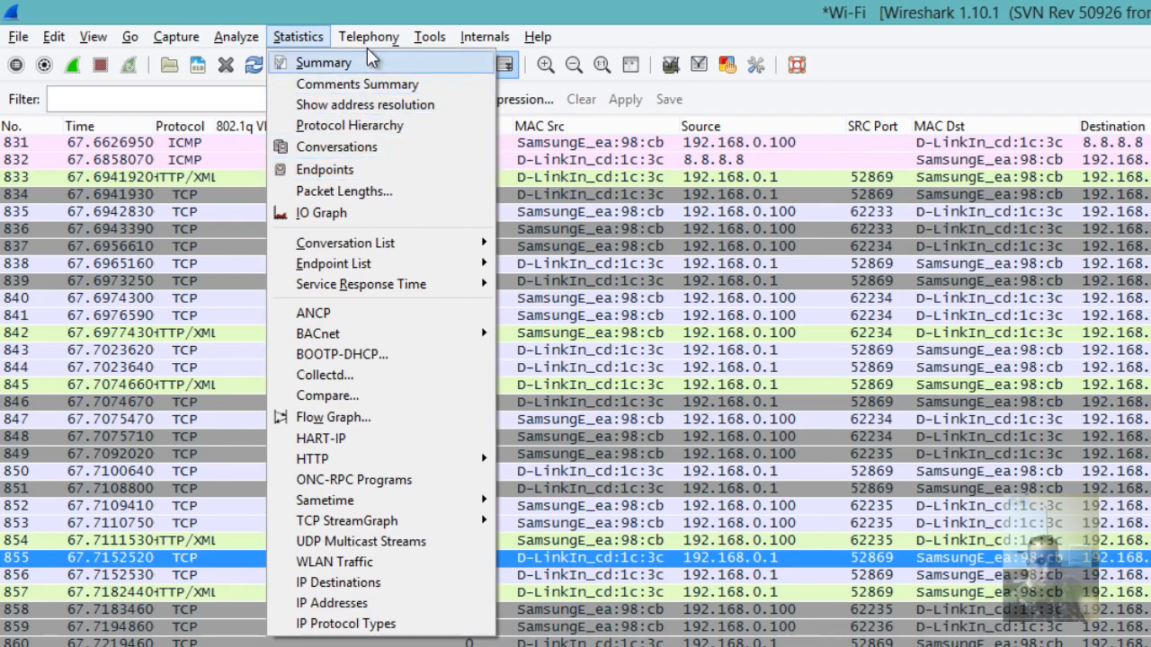
mouse_move(371, 36)
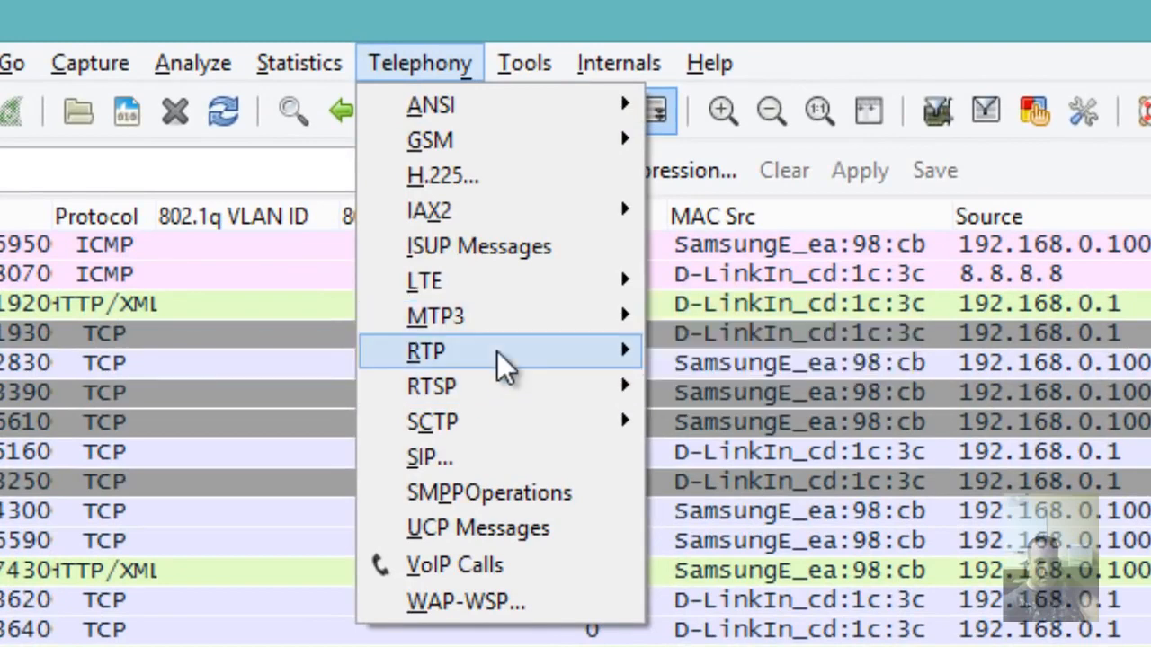
mouse_move(504, 364)
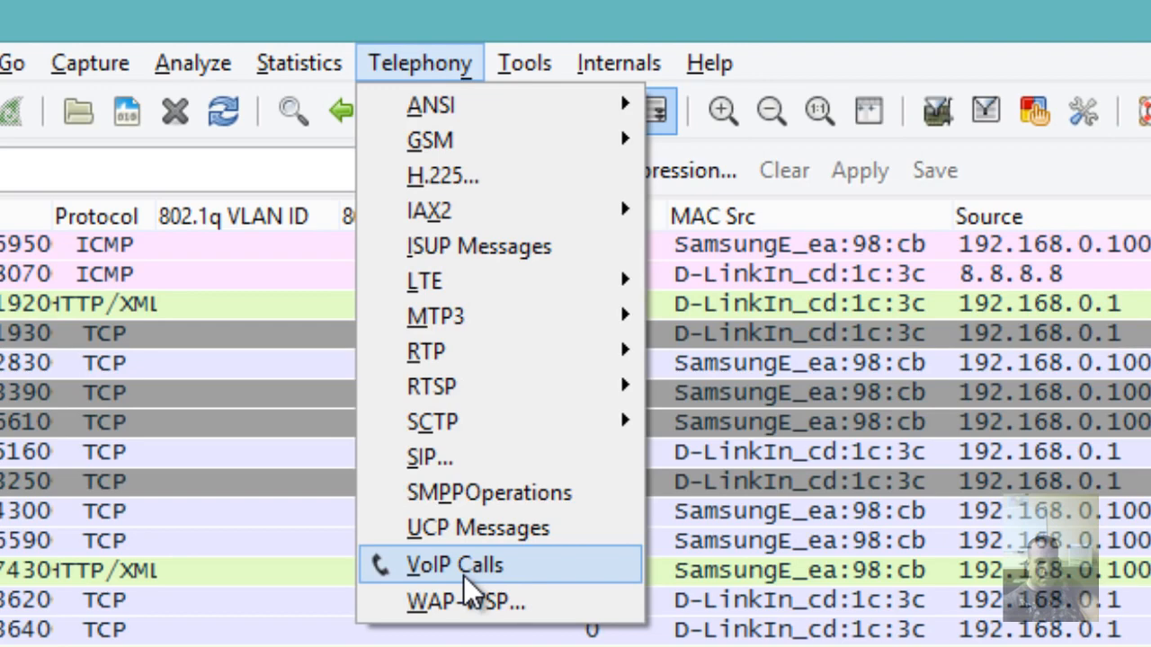
left_click(464, 572)
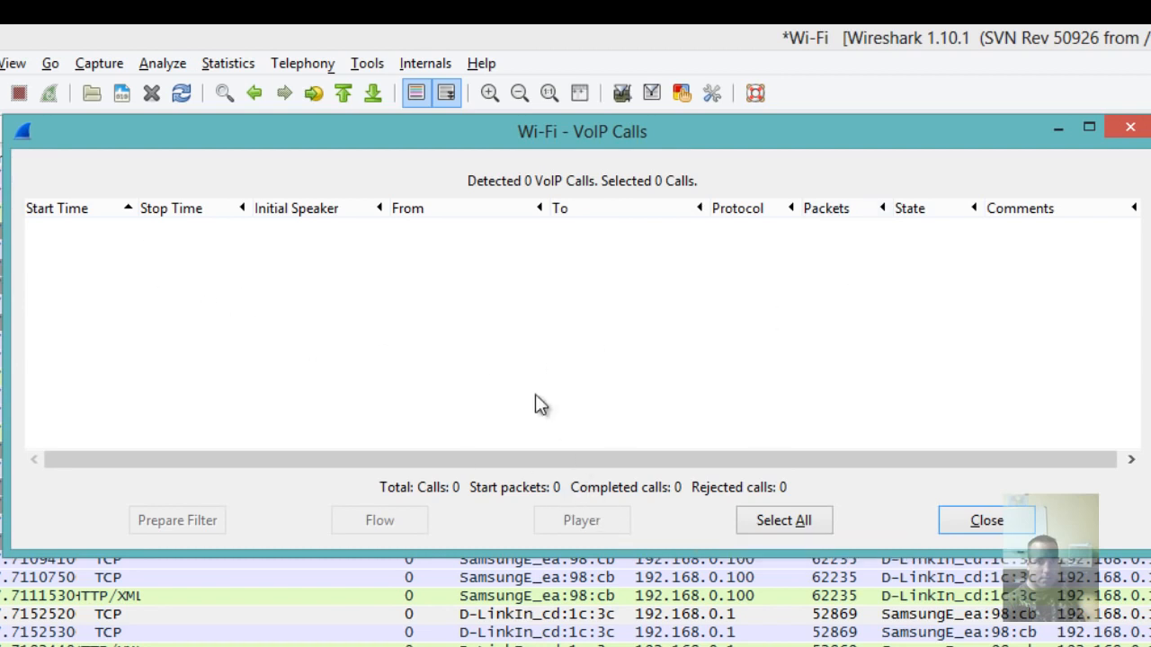
left_click(405, 236)
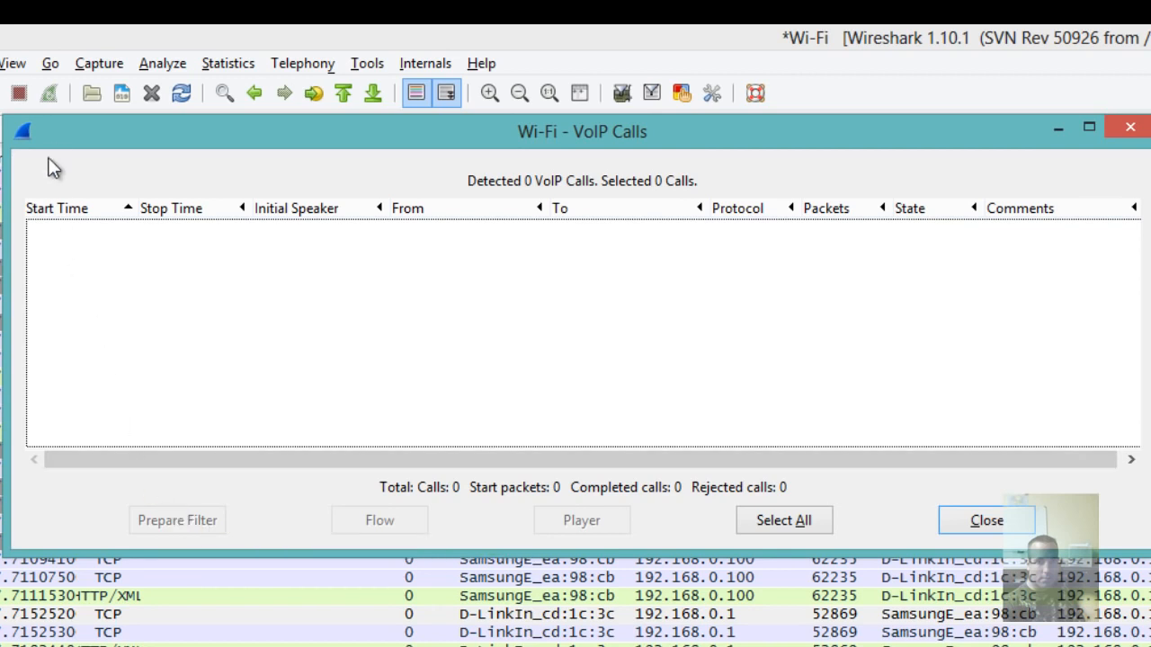
left_click_drag(62, 135, 67, 206)
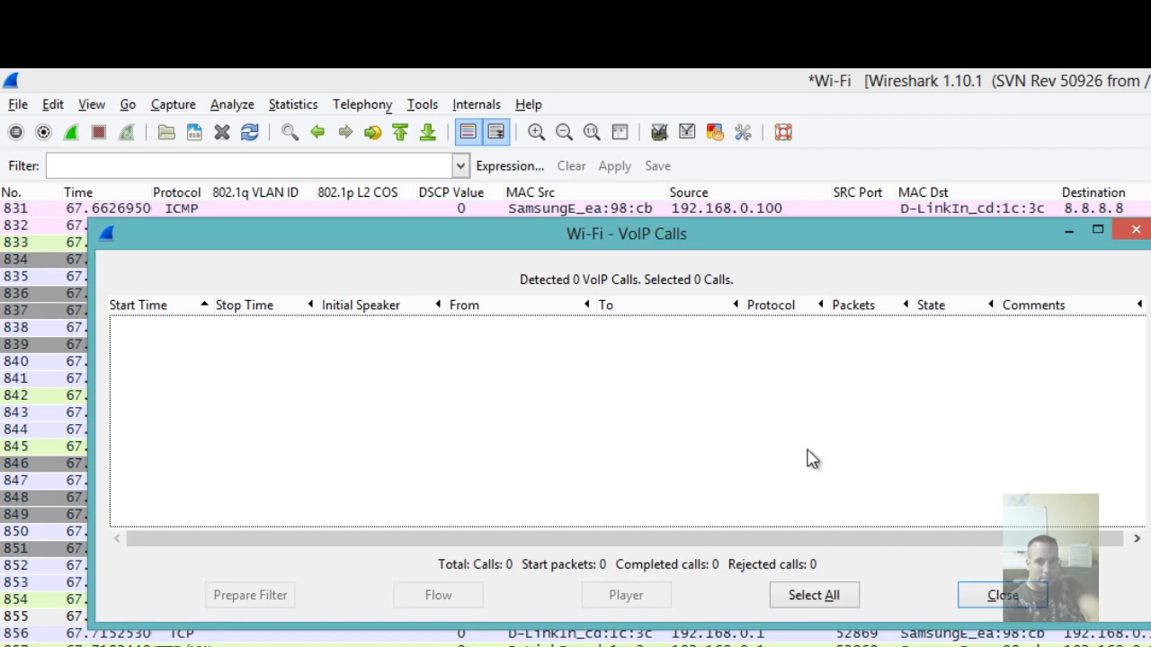
left_click(1015, 590)
Look at the VoIP Calls analysis once more, close it, and return to the telephony commands.
left_click(376, 105)
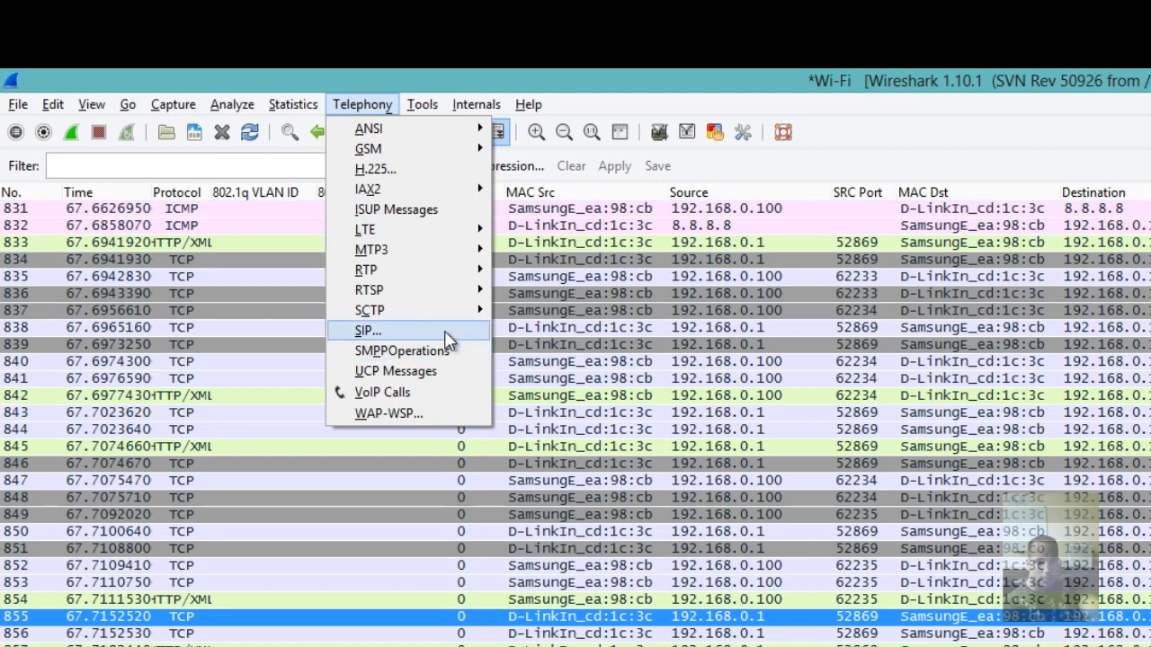
left_click(416, 398)
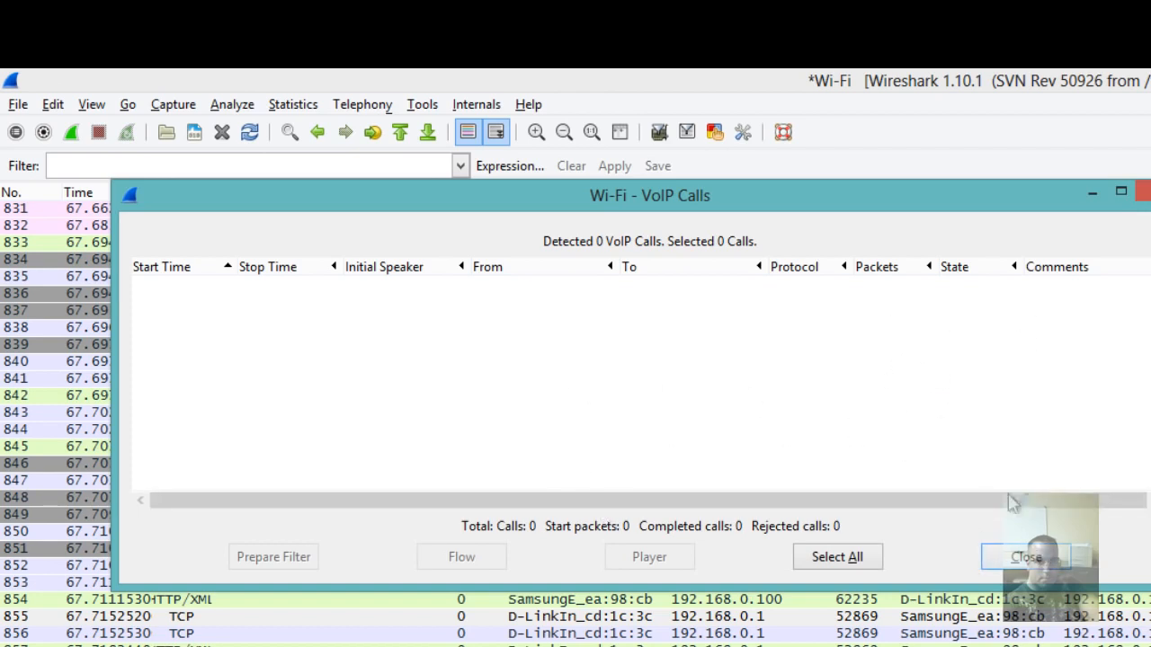
left_click(1021, 556)
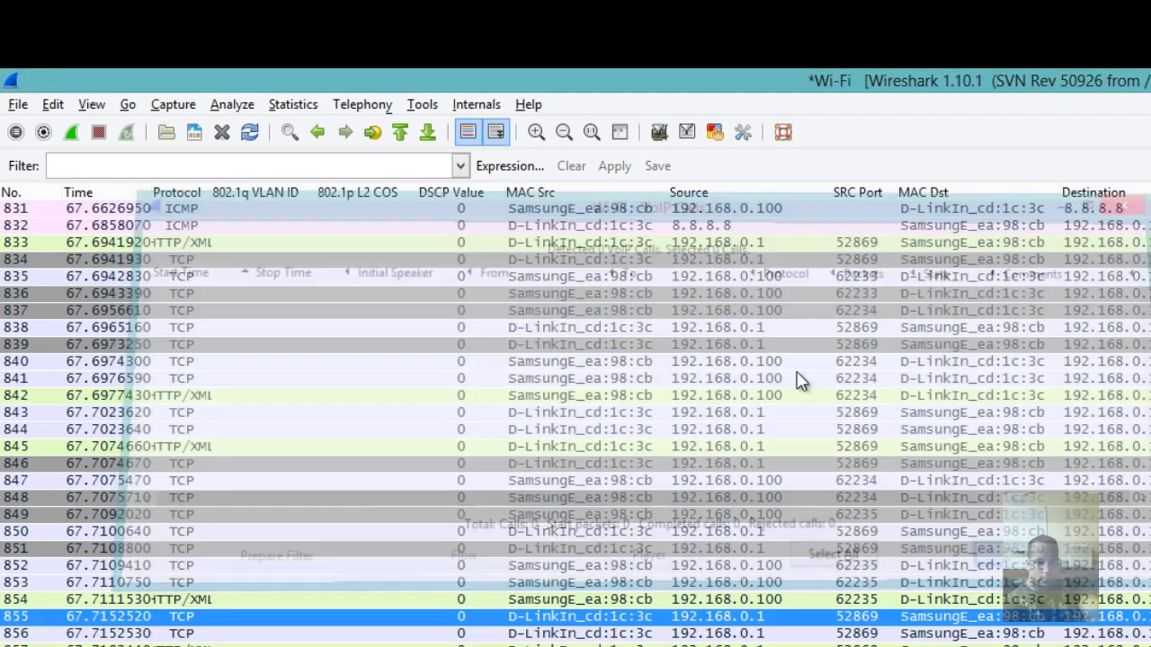
left_click(373, 106)
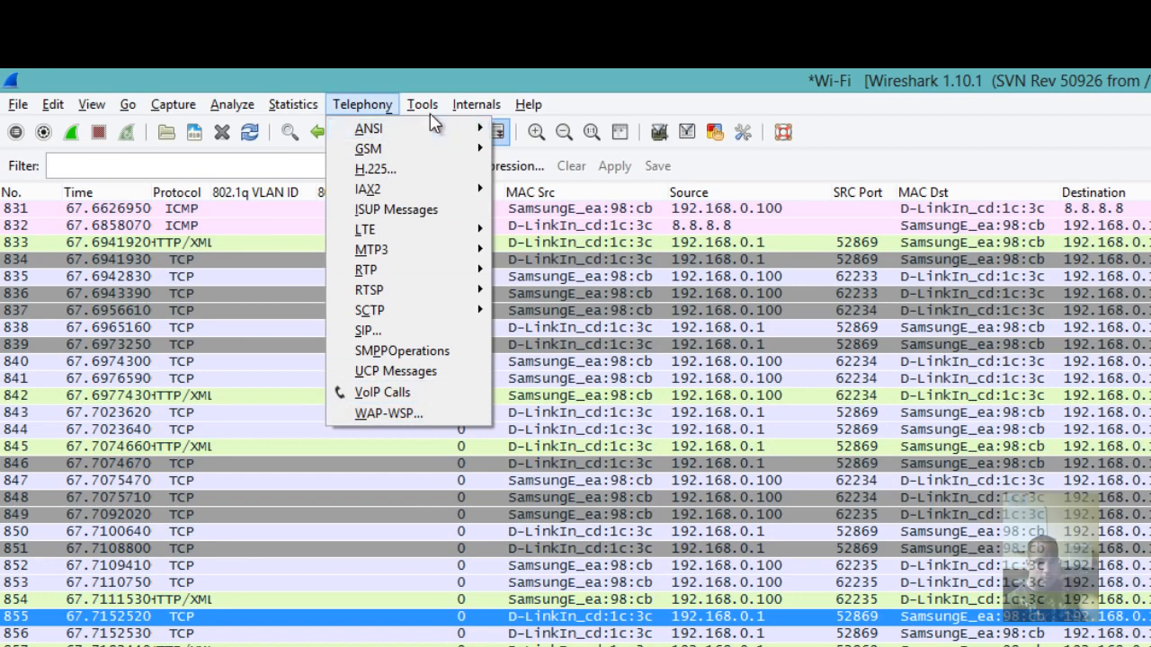
Review the available firewall ACL and Lua tools, the dissector and supported protocol listings, and the help resources, without opening any.
mouse_move(427, 108)
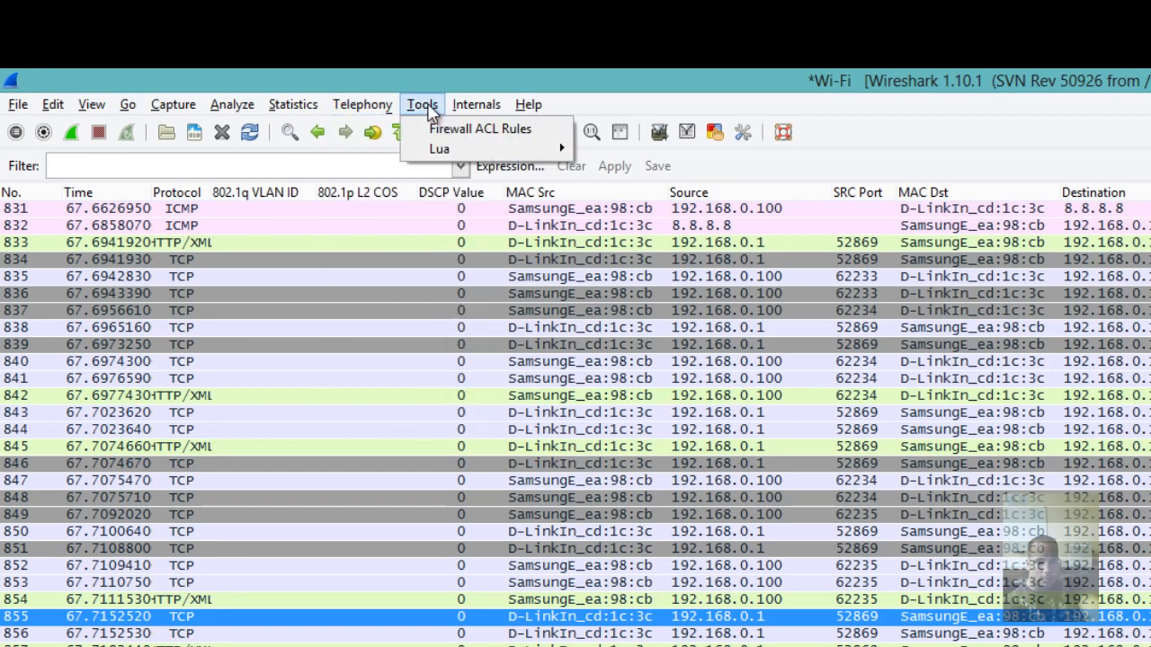
mouse_move(463, 108)
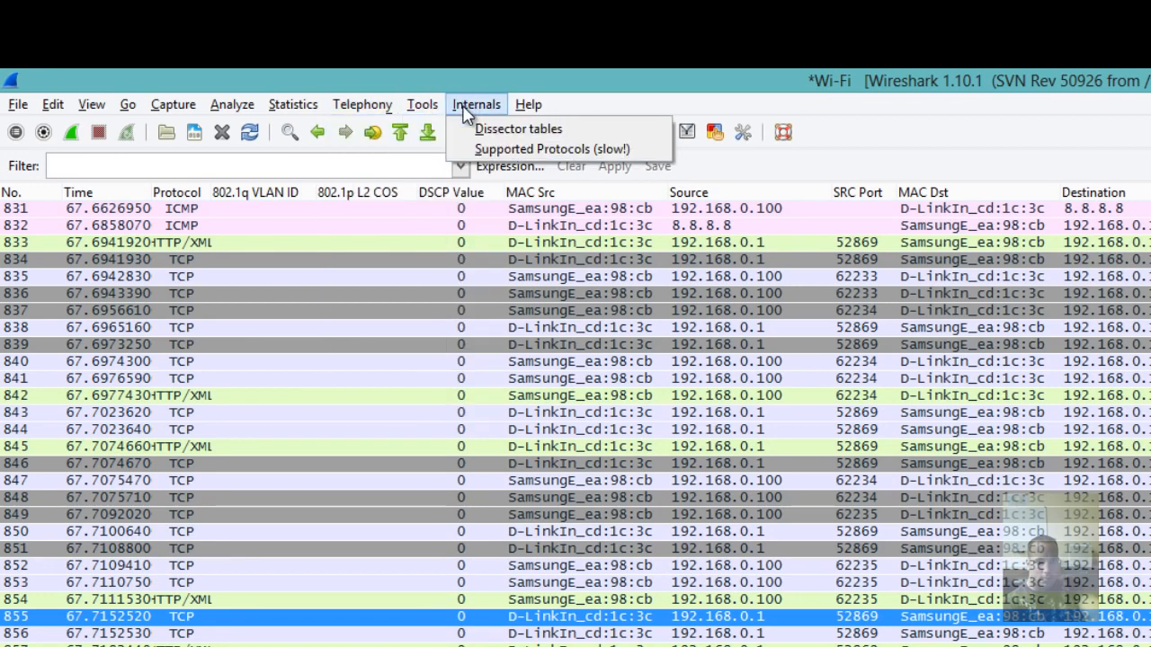
mouse_move(530, 101)
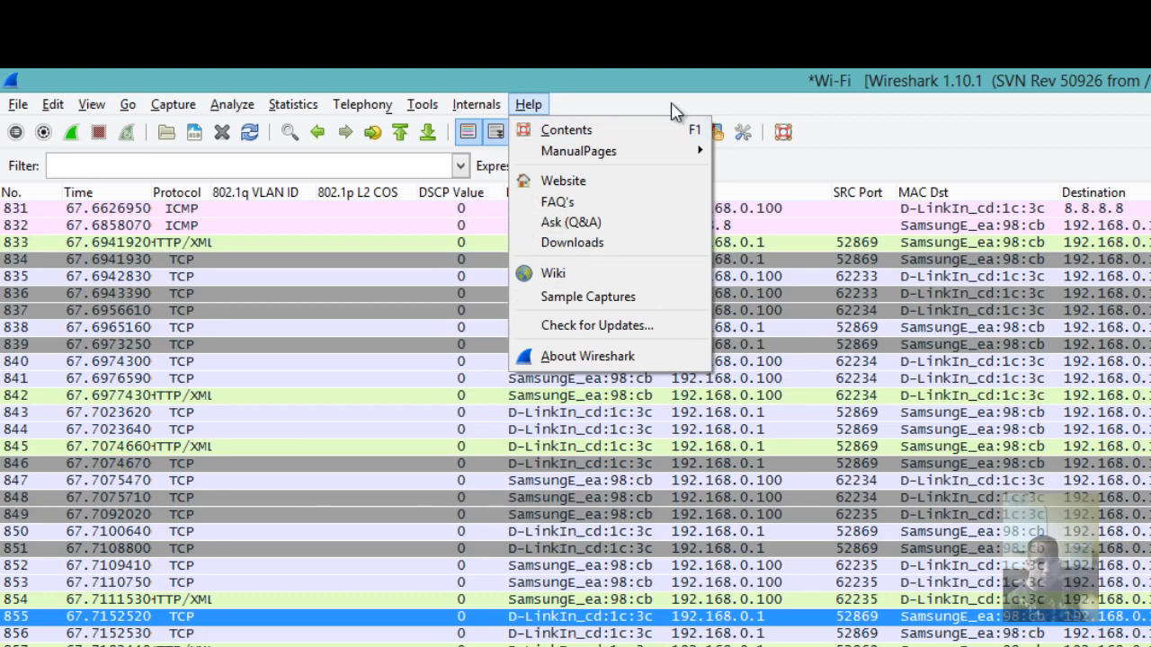
left_click(657, 80)
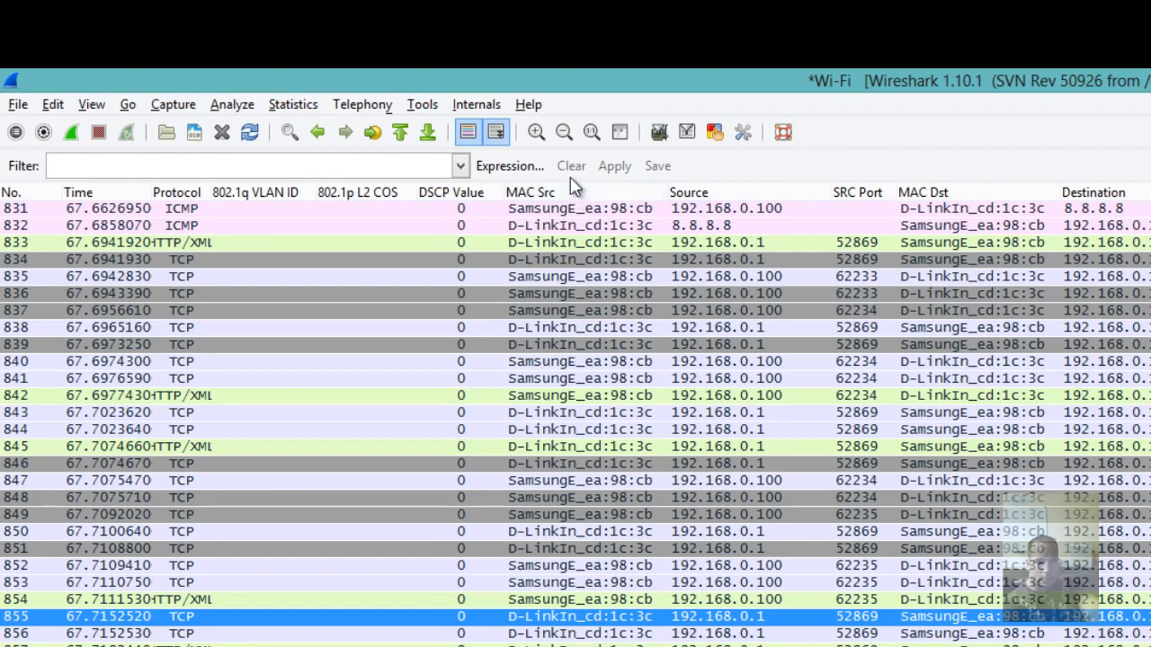
Open the display filter expression builder, browse its protocol field names and relations, and cancel without building a filter.
left_click(507, 164)
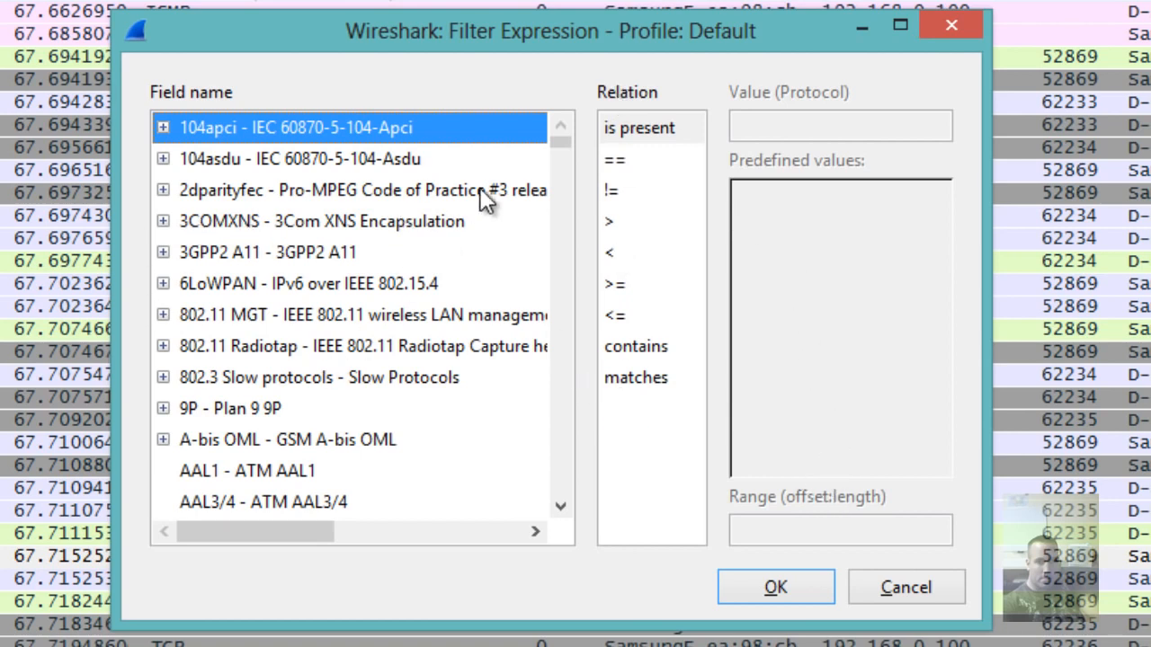
left_click(562, 150)
scroll(562, 152, "down", 20)
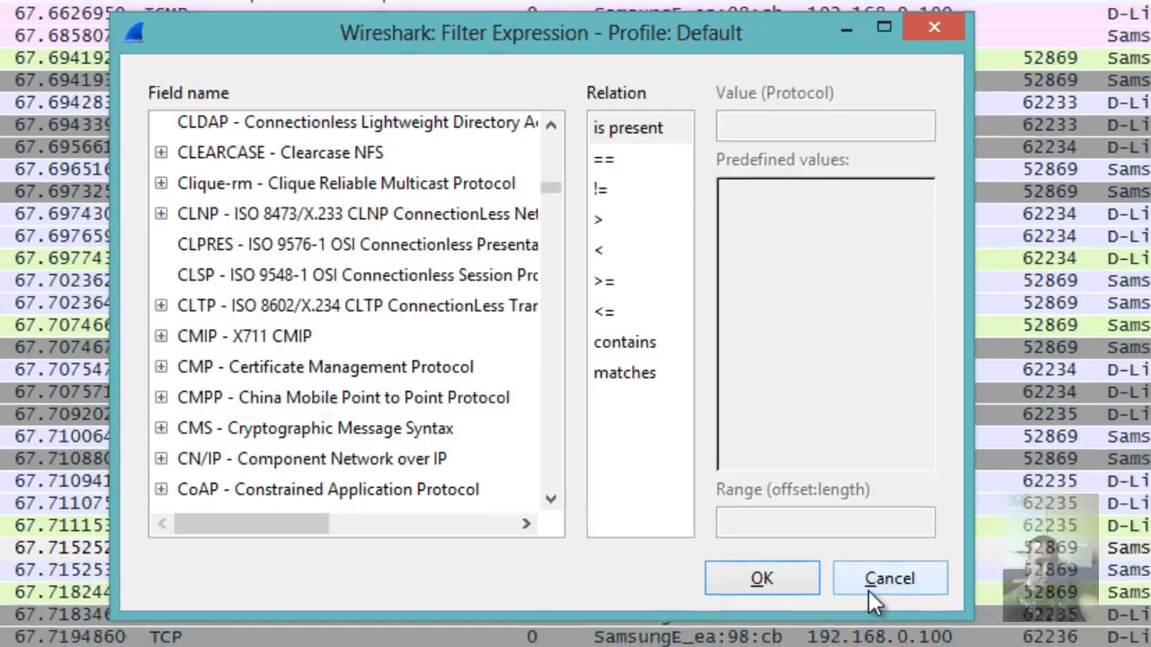
left_click(885, 600)
left_click(298, 20)
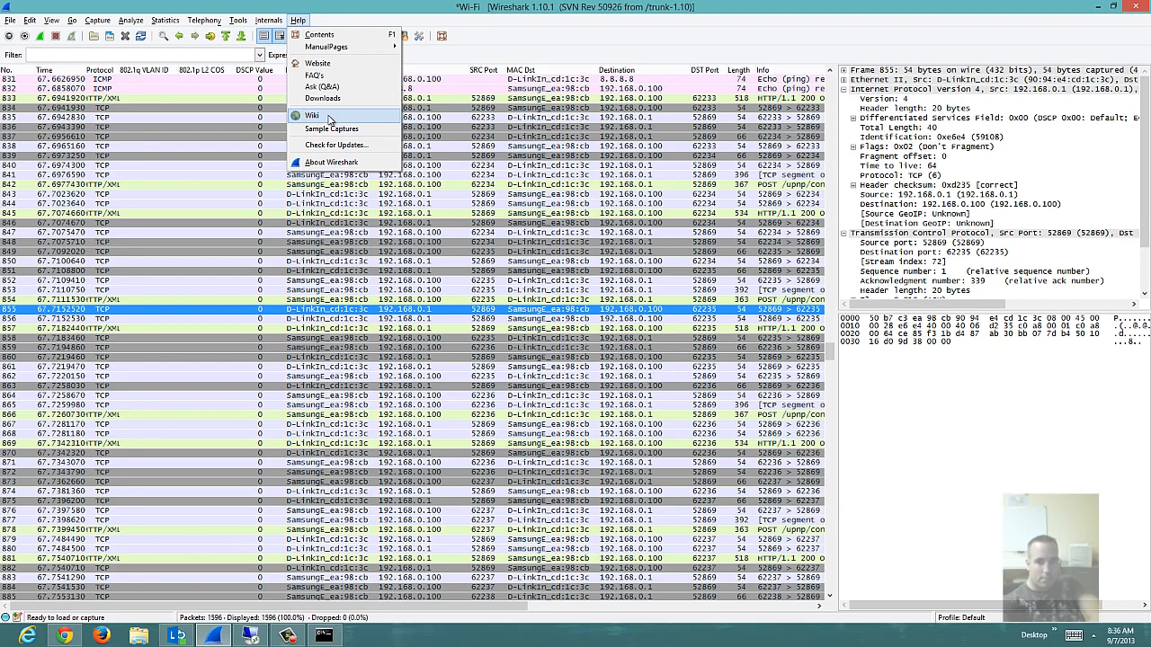
left_click(292, 636)
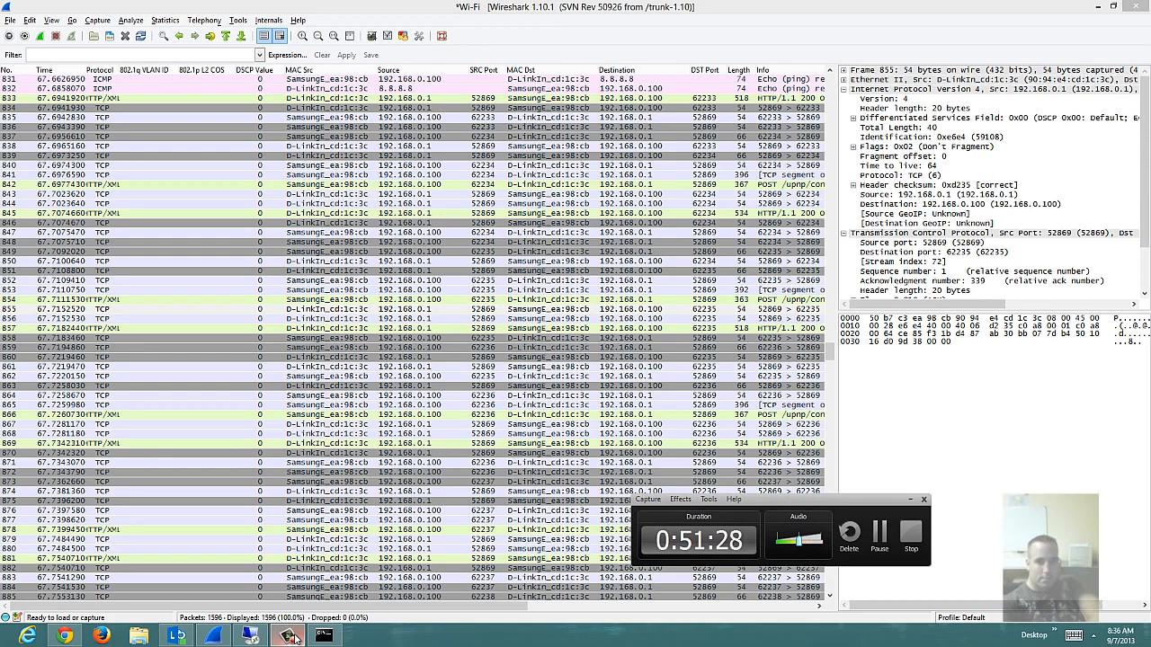
left_click(292, 637)
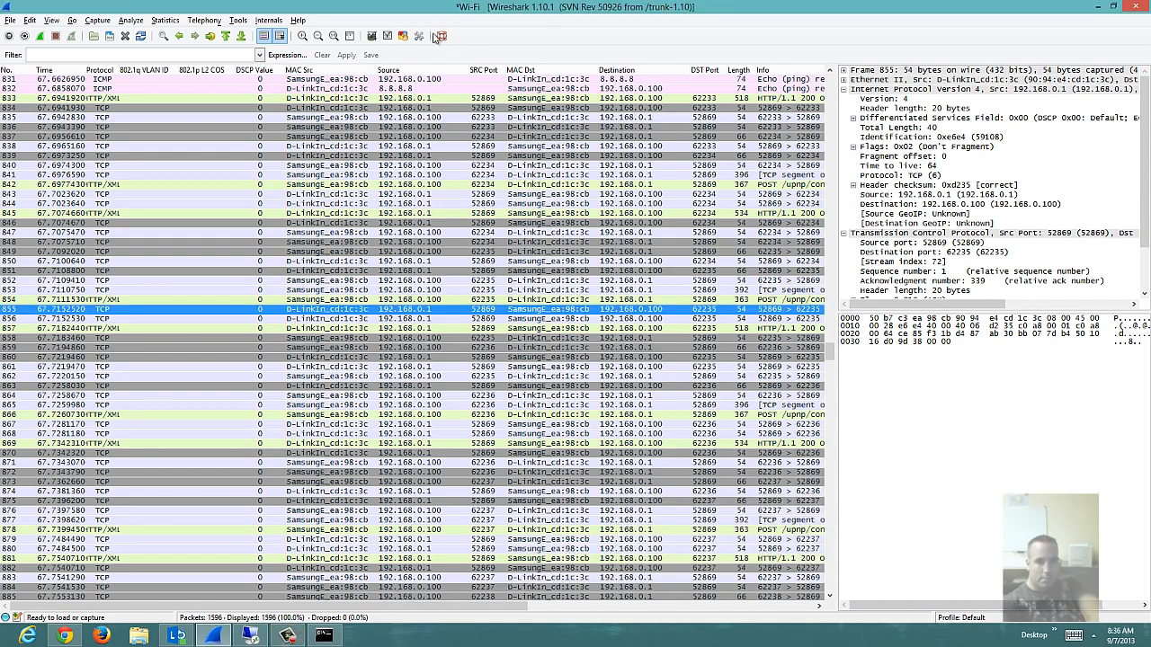